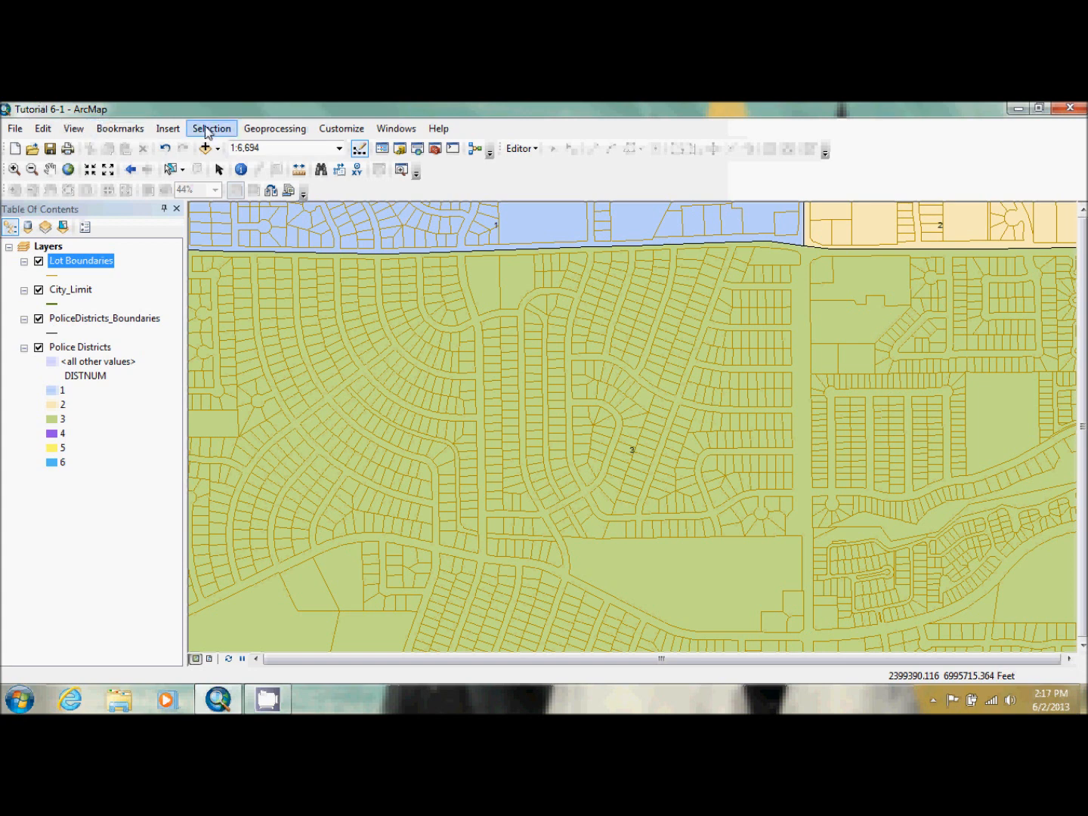
# Enter customize mode and read the description of the Add Data From ArcGIS Online command in the ArcGIS Online category
pyautogui.click(340, 130)
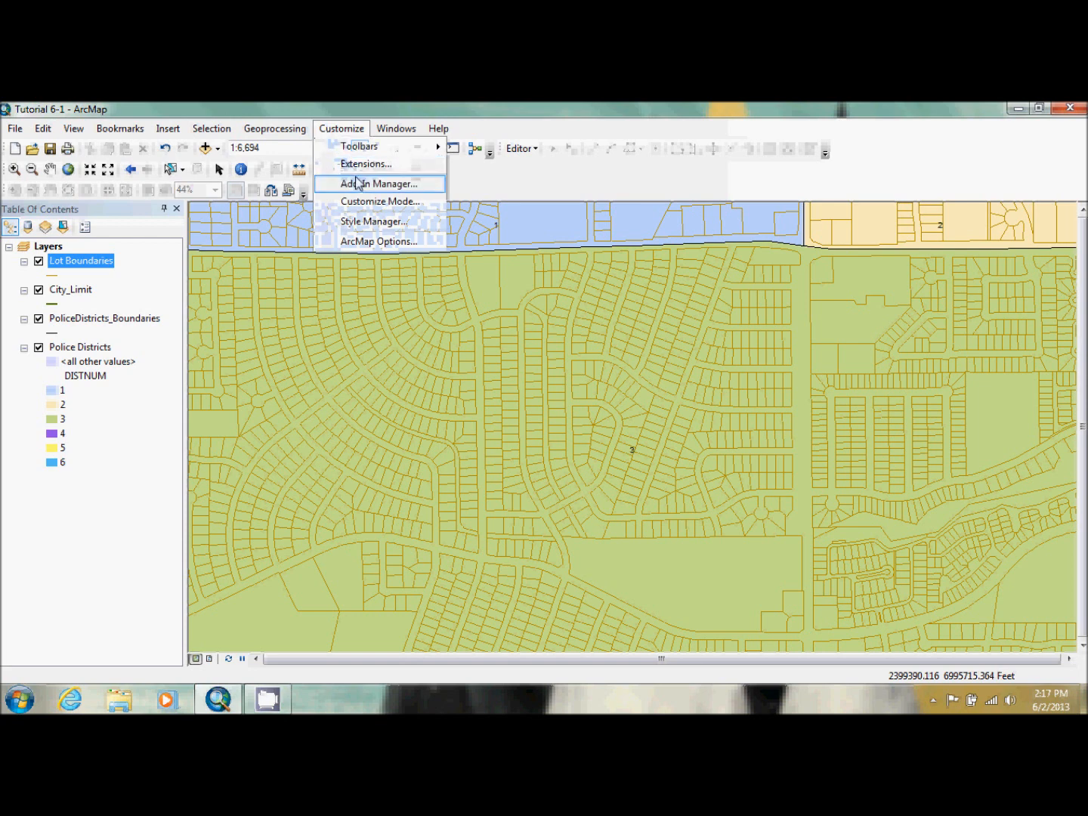
pyautogui.click(365, 202)
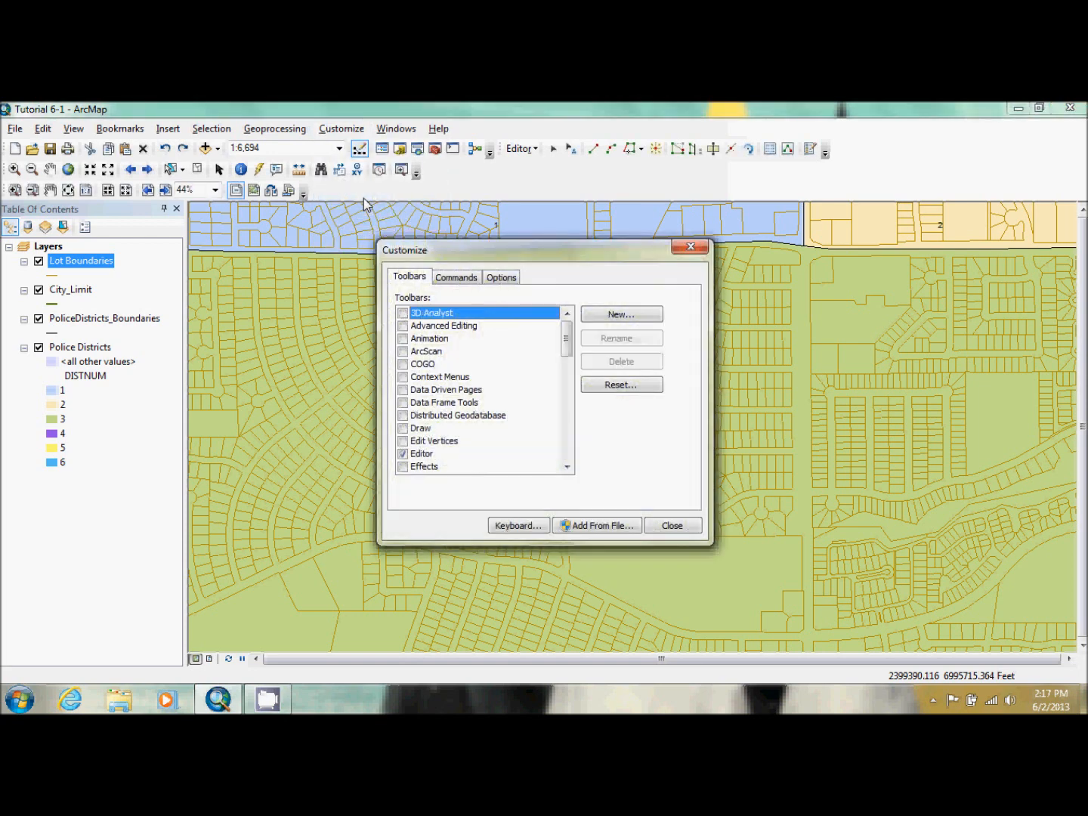
pyautogui.click(456, 278)
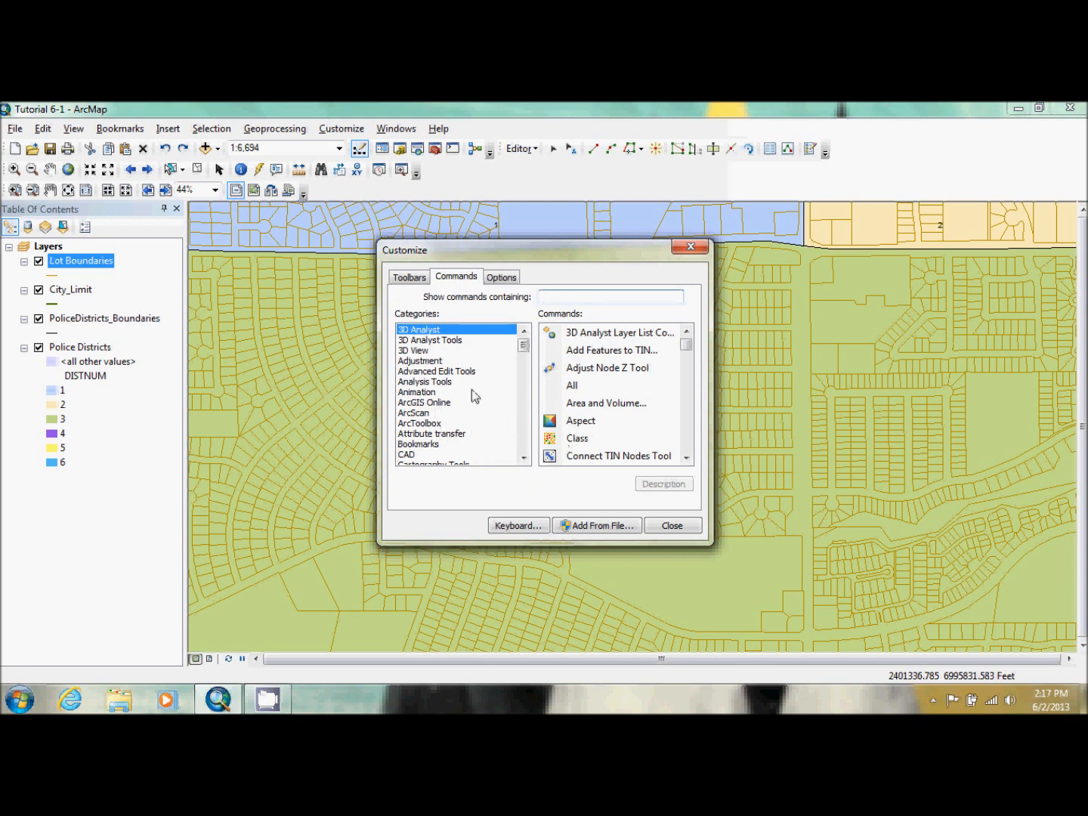
pyautogui.moveTo(523, 346)
pyautogui.mouseDown()
pyautogui.moveTo(511, 415)
pyautogui.moveTo(519, 452)
pyautogui.moveTo(532, 327)
pyautogui.mouseUp()
pyautogui.click(437, 402)
pyautogui.click(602, 350)
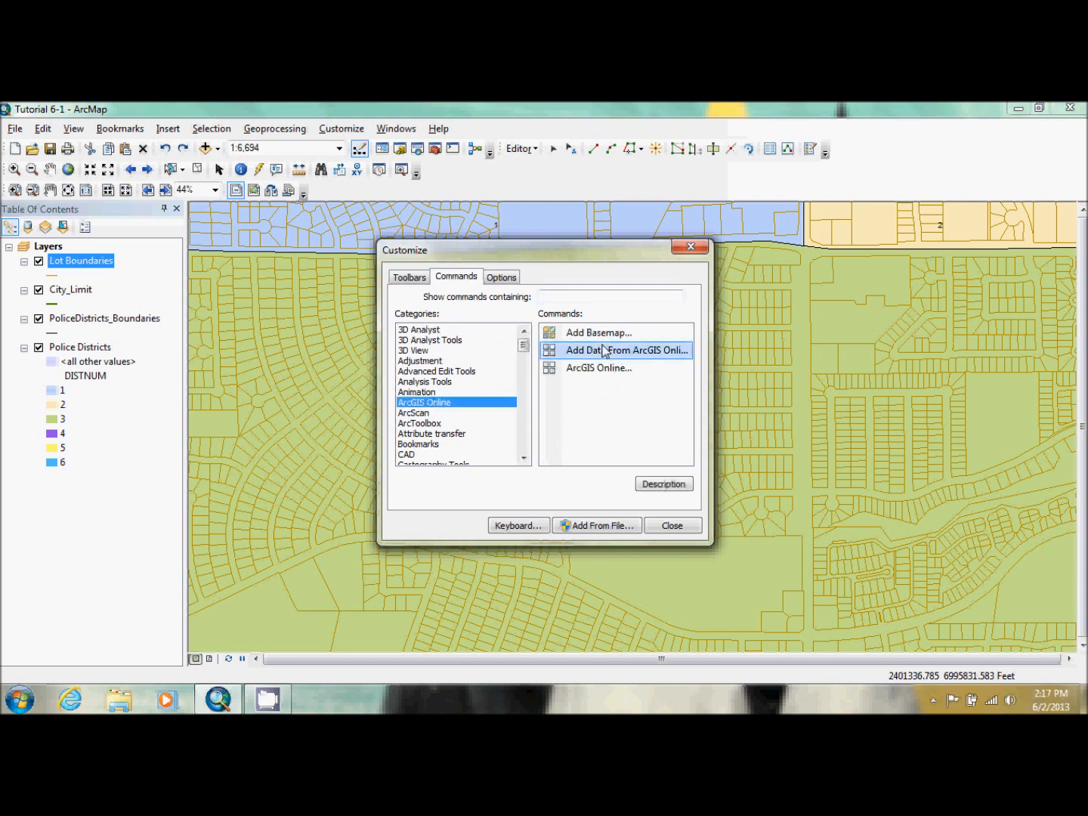
pyautogui.click(665, 485)
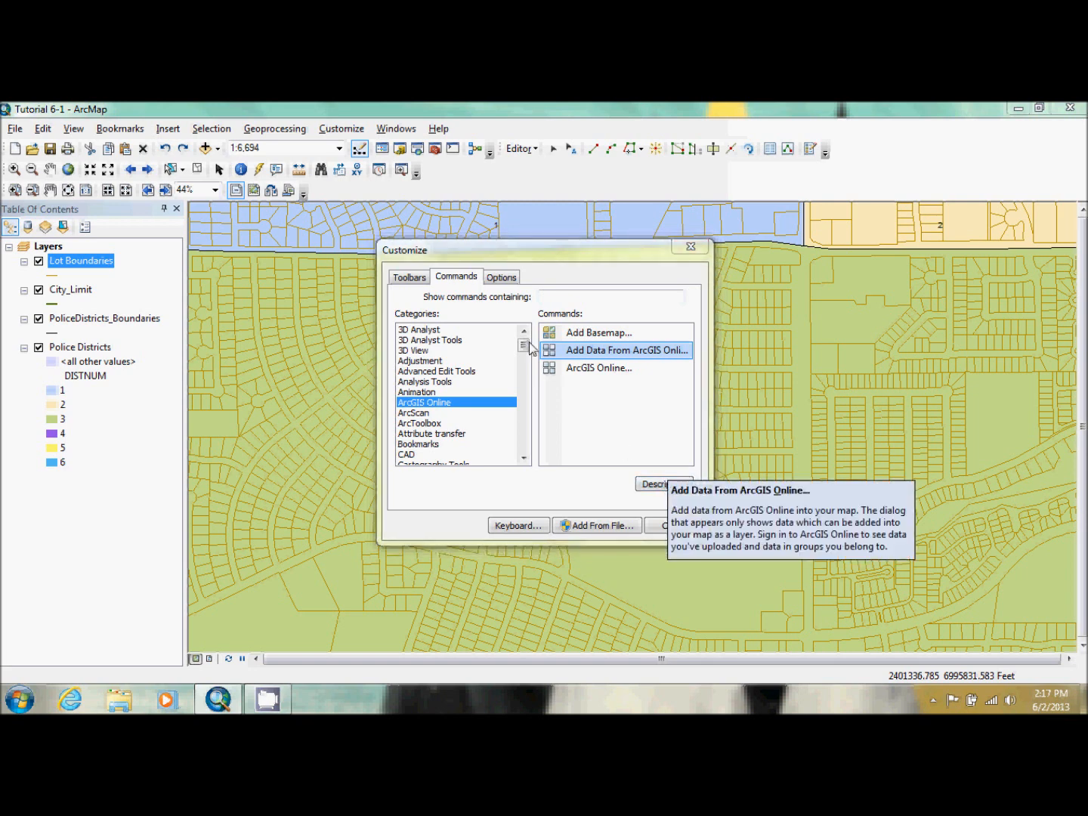
pyautogui.click(586, 444)
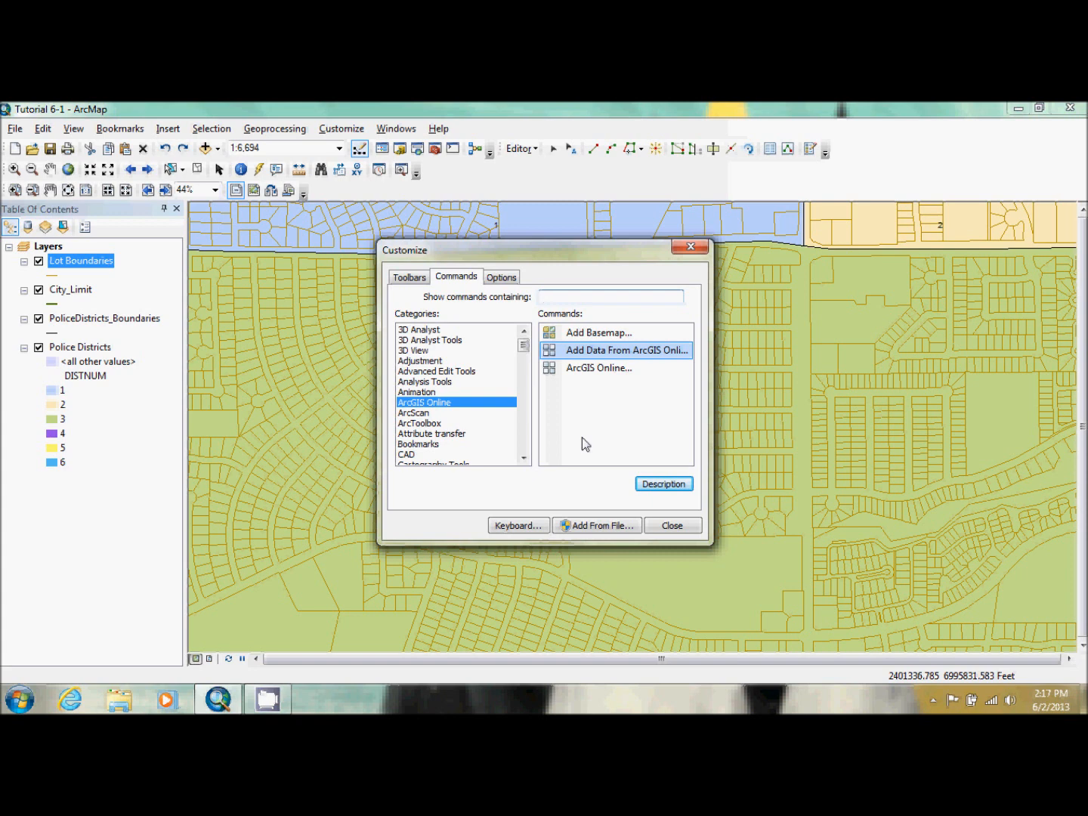
# Add the Continuous Zoom and Pan command from the Pan/Zoom category to the Tools toolbar, beside Zoom Out, and leave customize mode
pyautogui.click(522, 437)
pyautogui.click(521, 437)
pyautogui.click(521, 437)
pyautogui.click(521, 437)
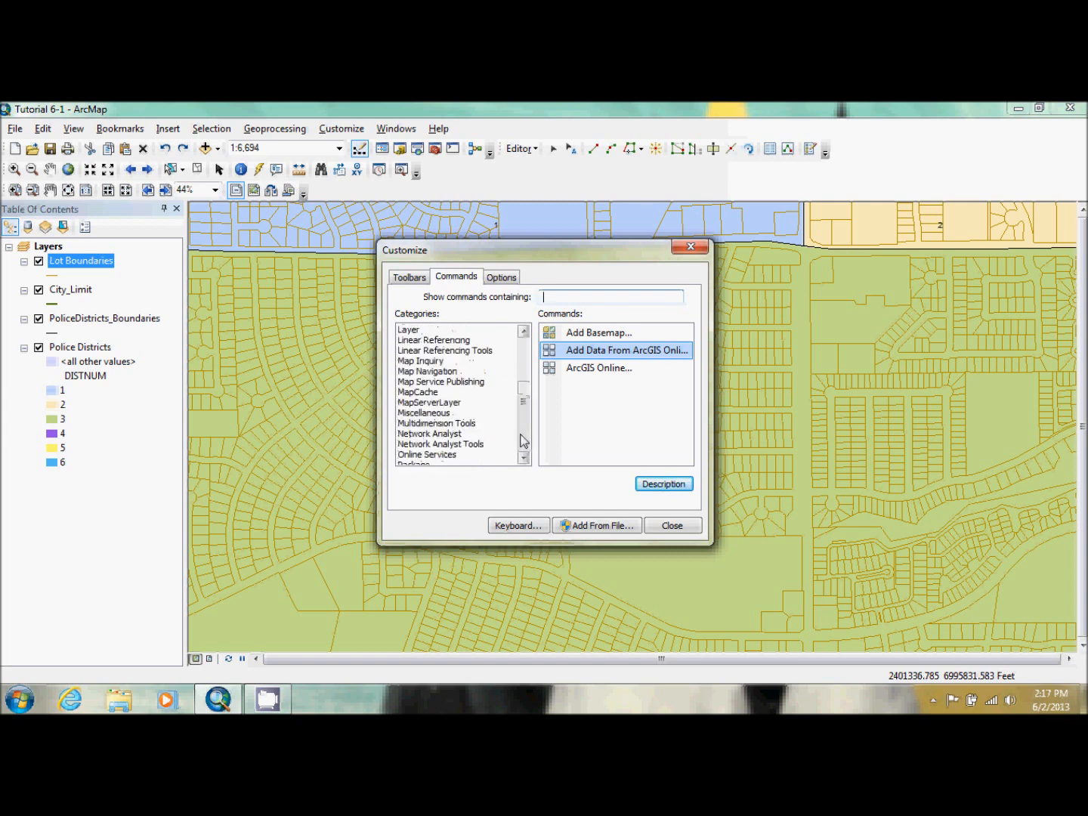
pyautogui.click(521, 437)
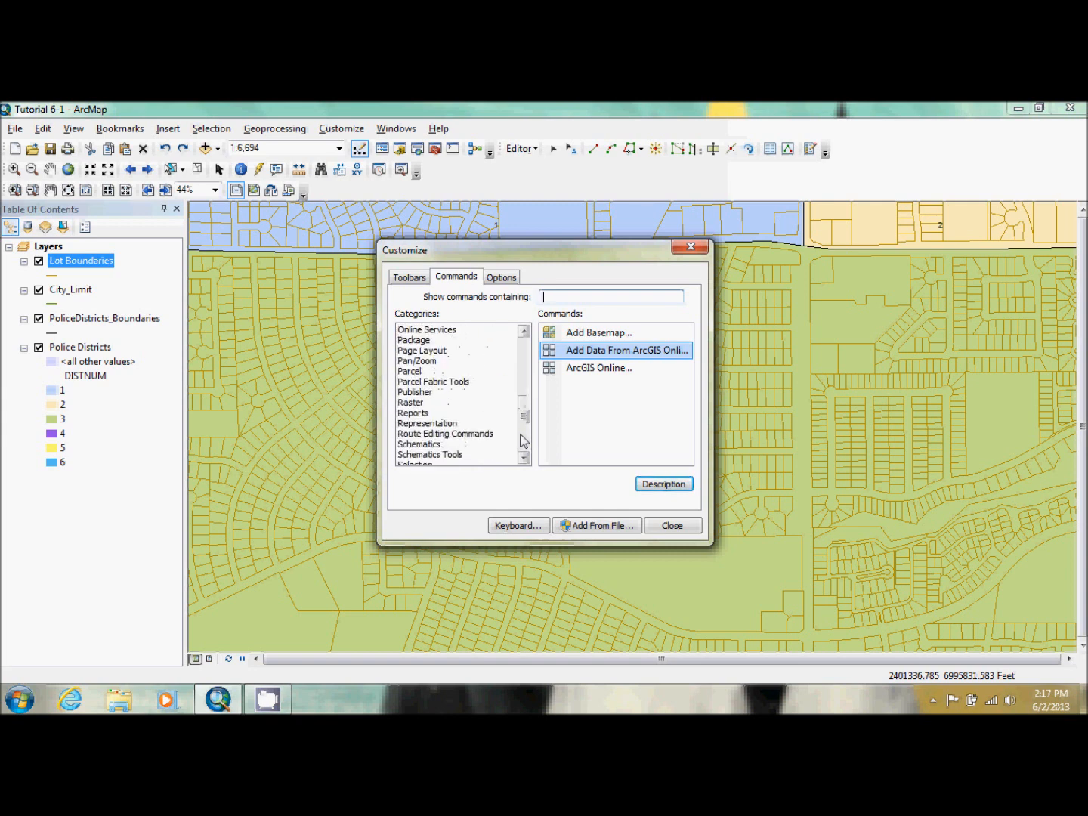
pyautogui.click(424, 364)
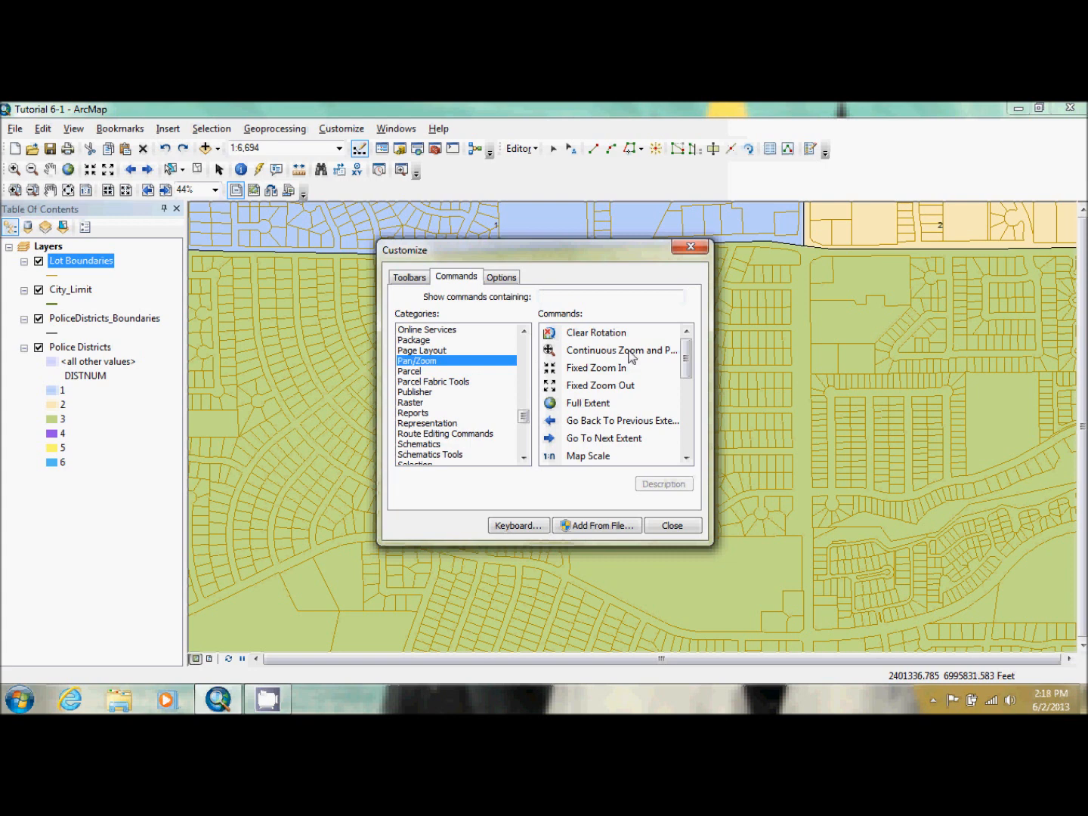
pyautogui.moveTo(632, 357)
pyautogui.mouseDown()
pyautogui.moveTo(546, 340)
pyautogui.moveTo(586, 325)
pyautogui.moveTo(555, 242)
pyautogui.moveTo(558, 185)
pyautogui.moveTo(520, 155)
pyautogui.moveTo(155, 151)
pyautogui.moveTo(47, 171)
pyautogui.mouseUp()
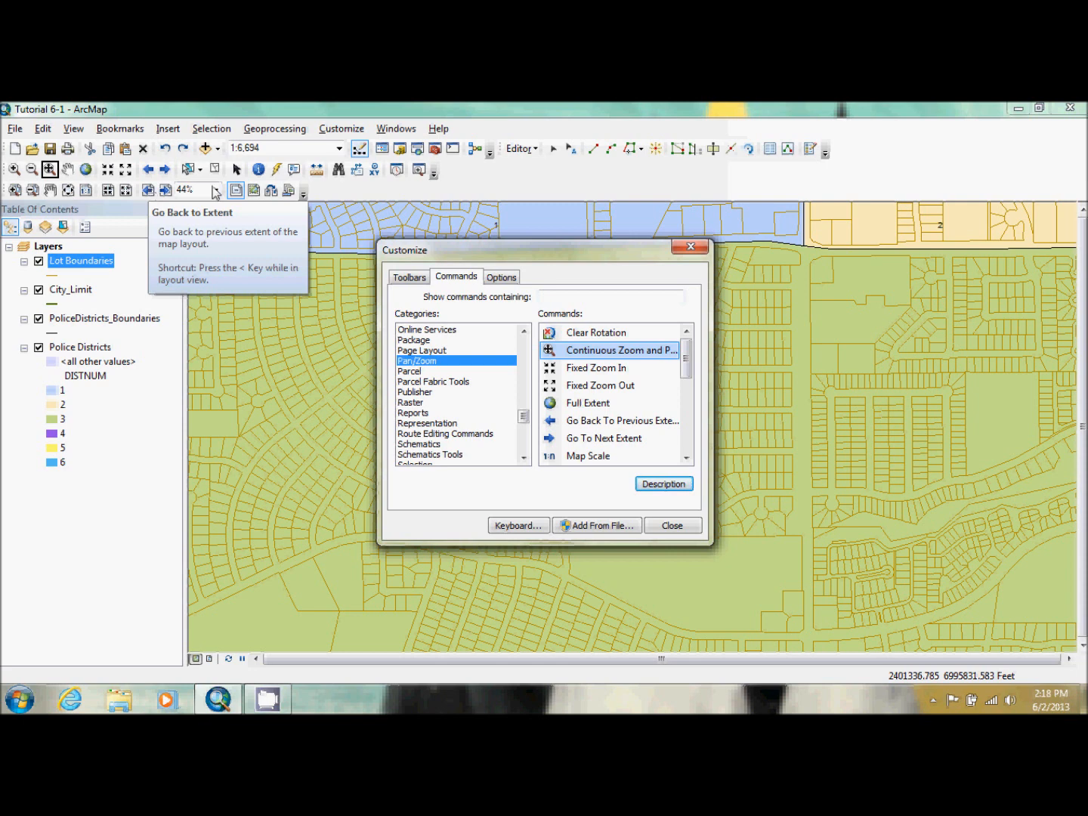
pyautogui.click(673, 526)
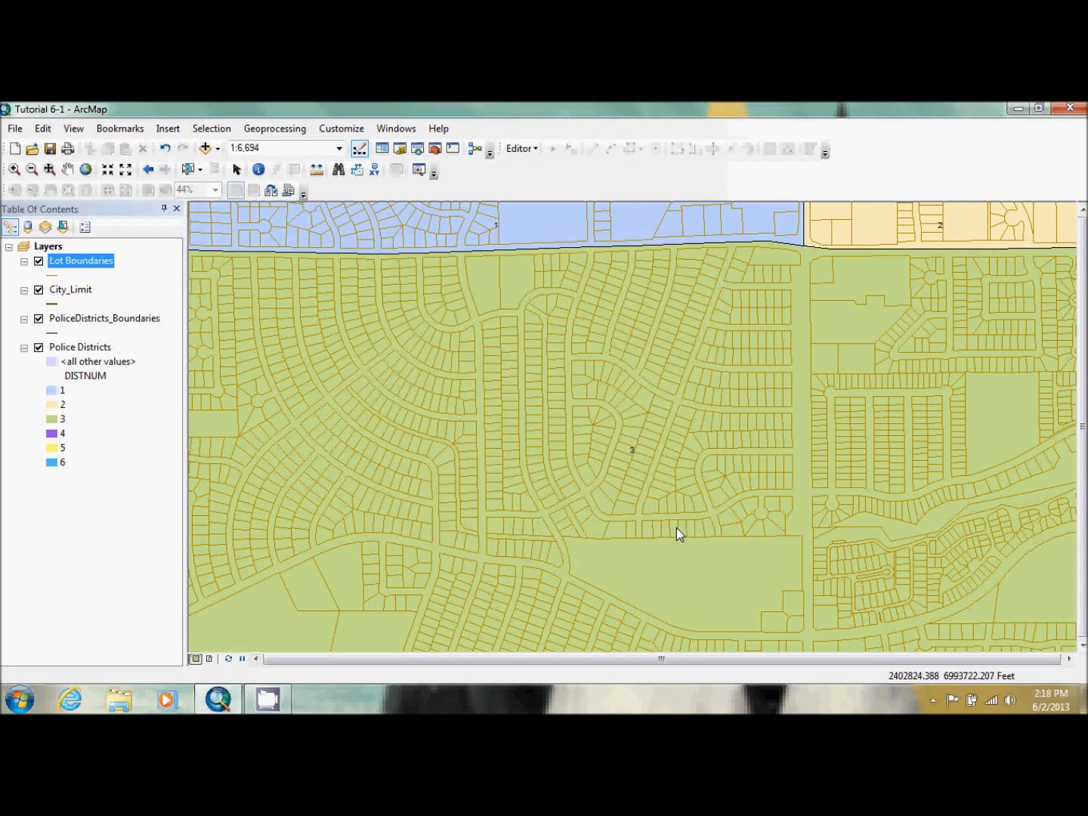
# Test the Continuous Zoom and Pan tool by zooming in and out on the lots in district 3, and return to the full extent
pyautogui.click(50, 171)
pyautogui.scroll(1, 665, 398)
pyautogui.scroll(1, 681, 401)
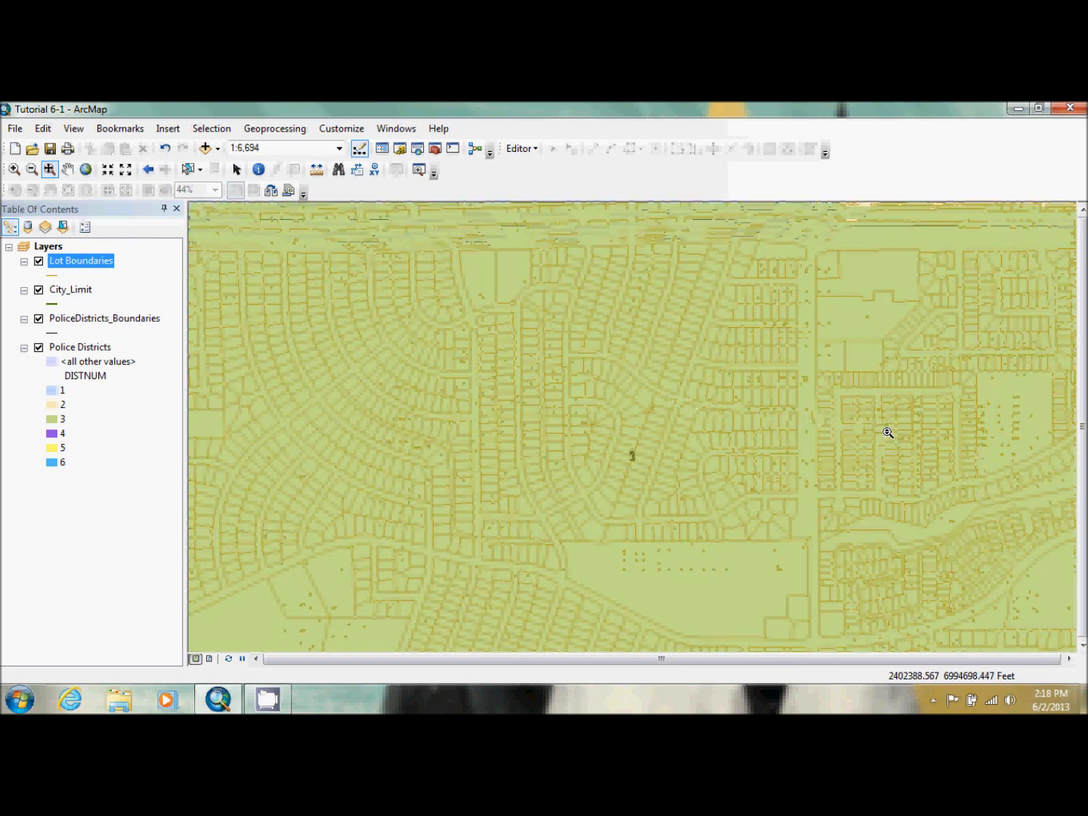
pyautogui.scroll(1, 907, 435)
pyautogui.scroll(2, 1030, 460)
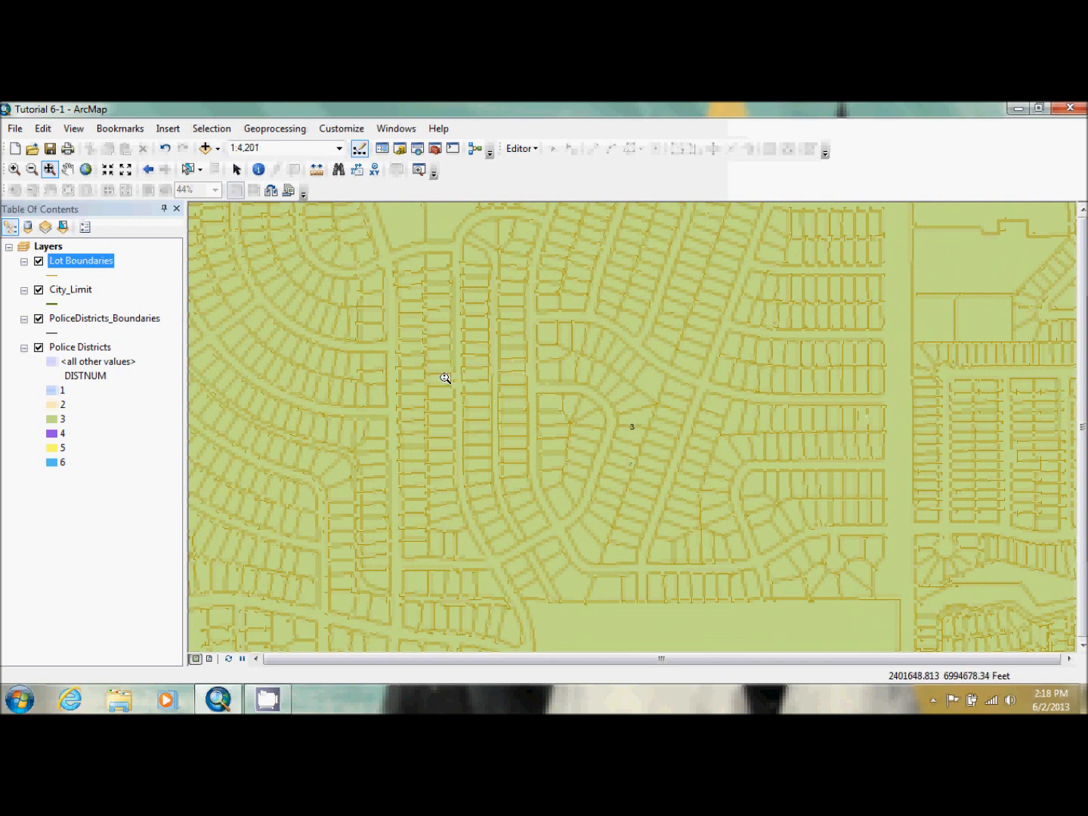
pyautogui.scroll(2, 795, 448)
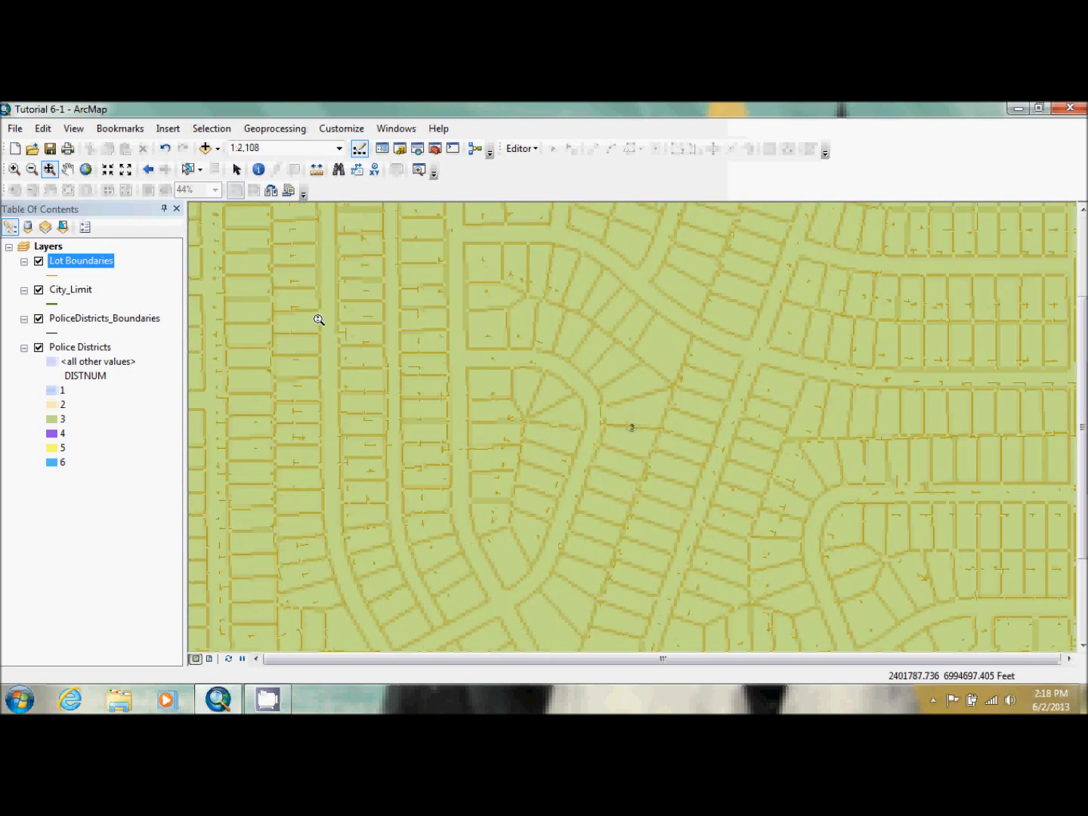
pyautogui.scroll(2, 787, 480)
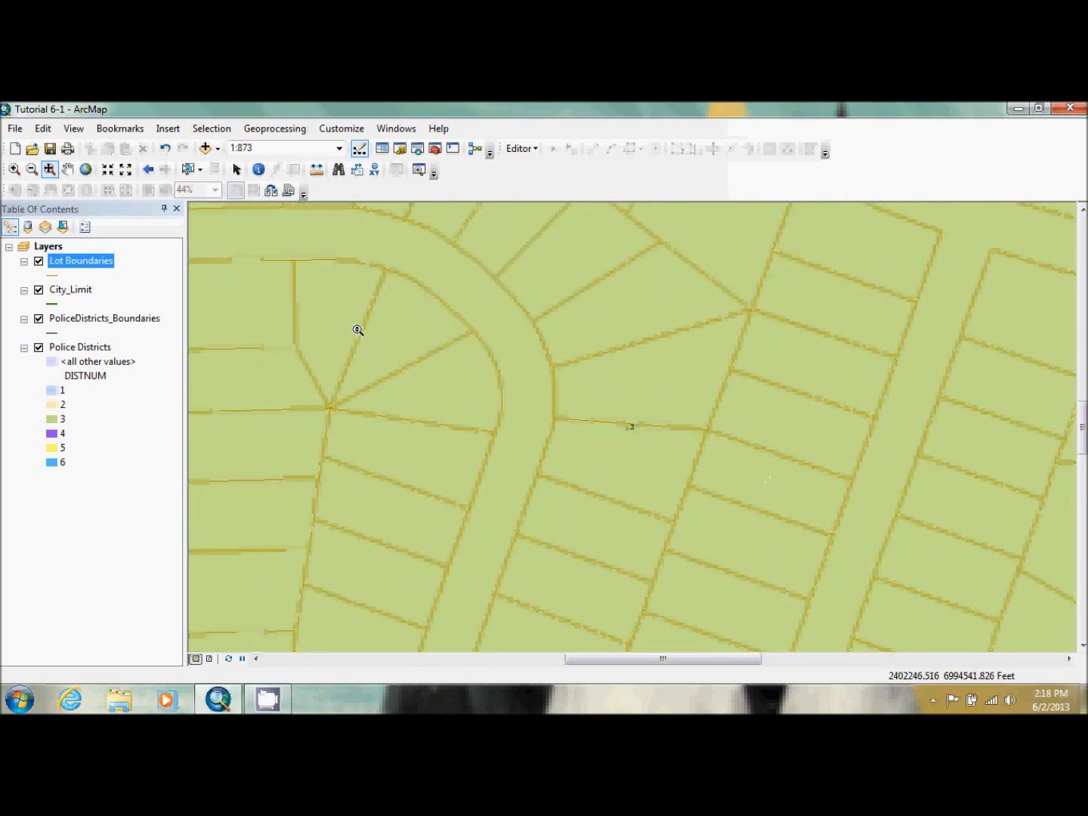
pyautogui.scroll(2, 357, 328)
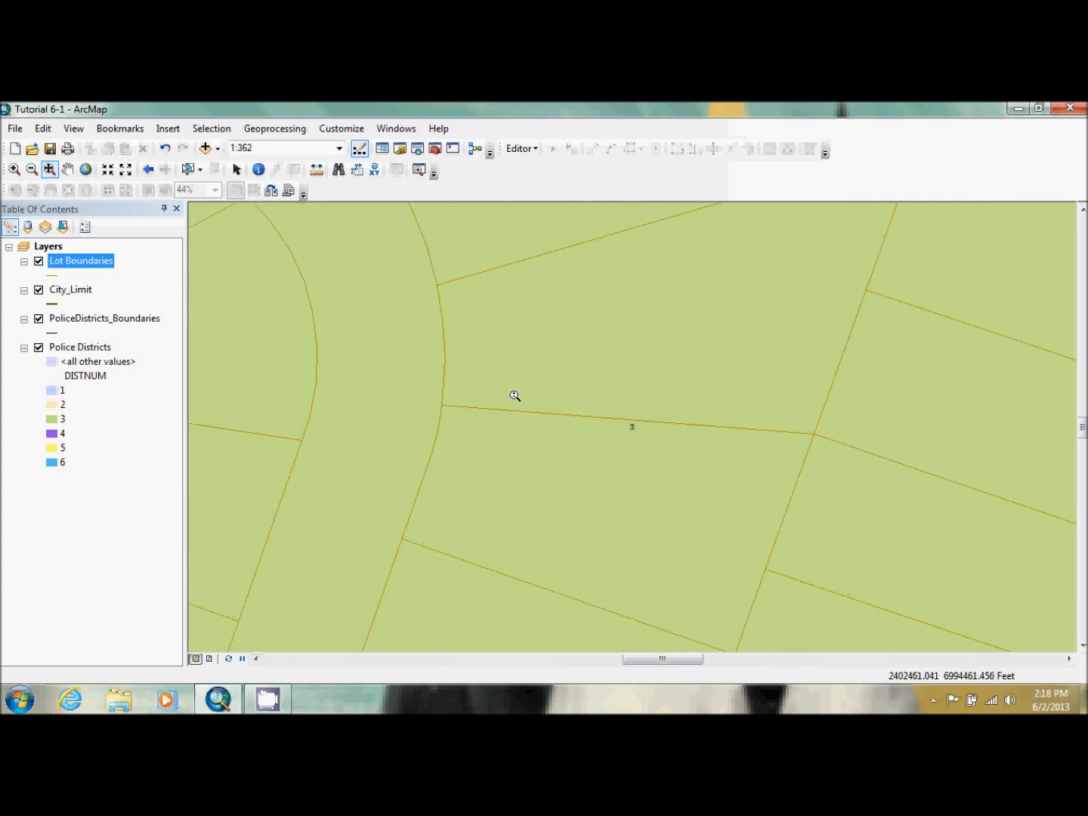
pyautogui.scroll(-2, 514, 397)
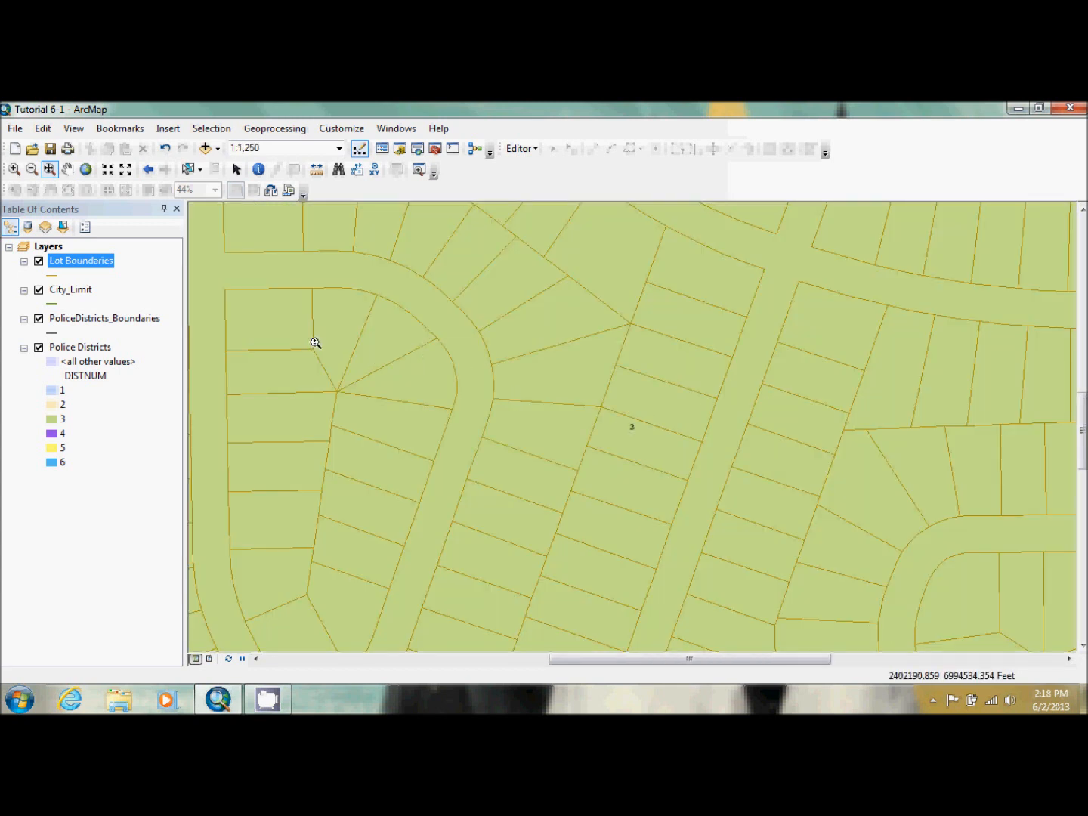
pyautogui.click(86, 169)
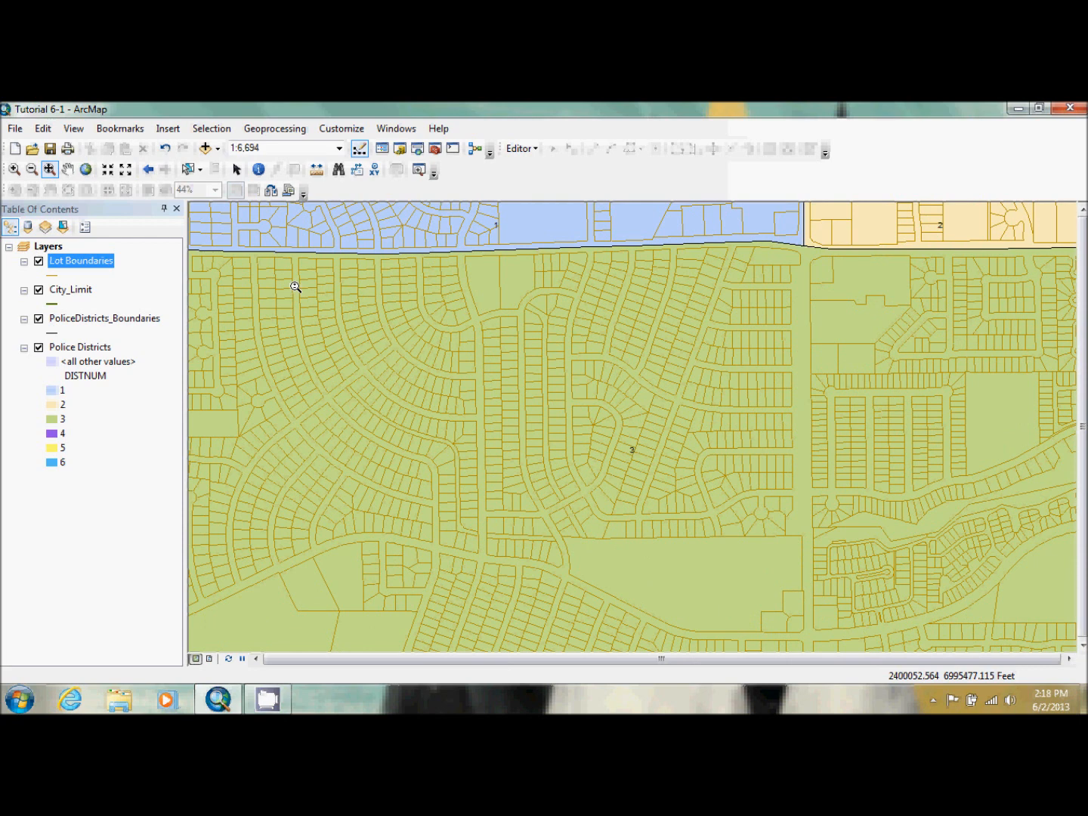
# Search the customizable commands for "select features" and add Select Features on Screen from the Selection category to the Tools toolbar, beside the feature selection tool
pyautogui.click(335, 130)
pyautogui.click(364, 201)
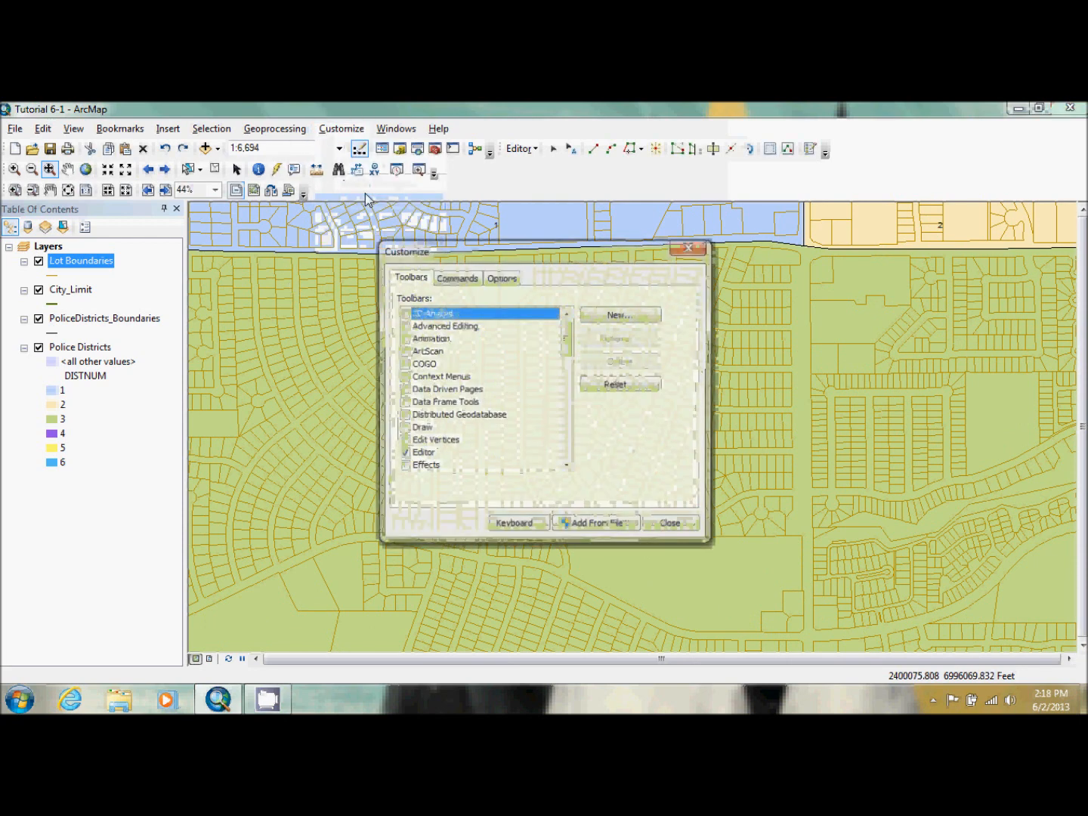
pyautogui.click(458, 276)
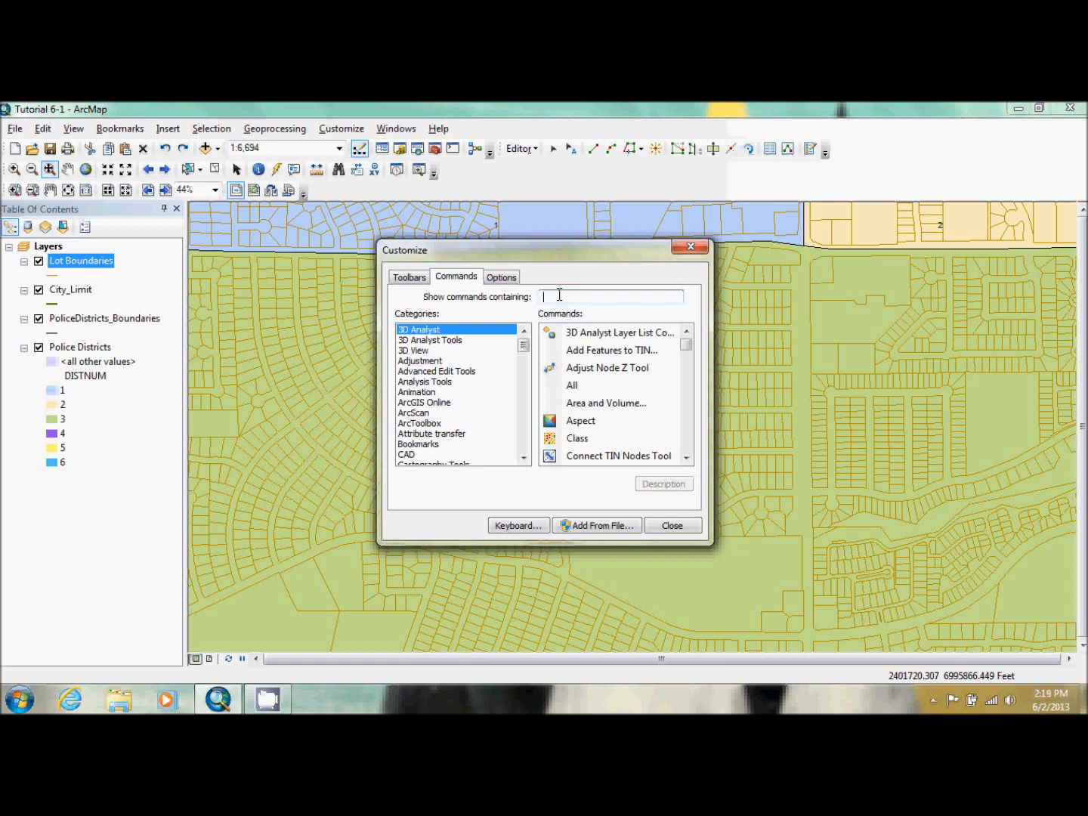
pyautogui.write('selec')
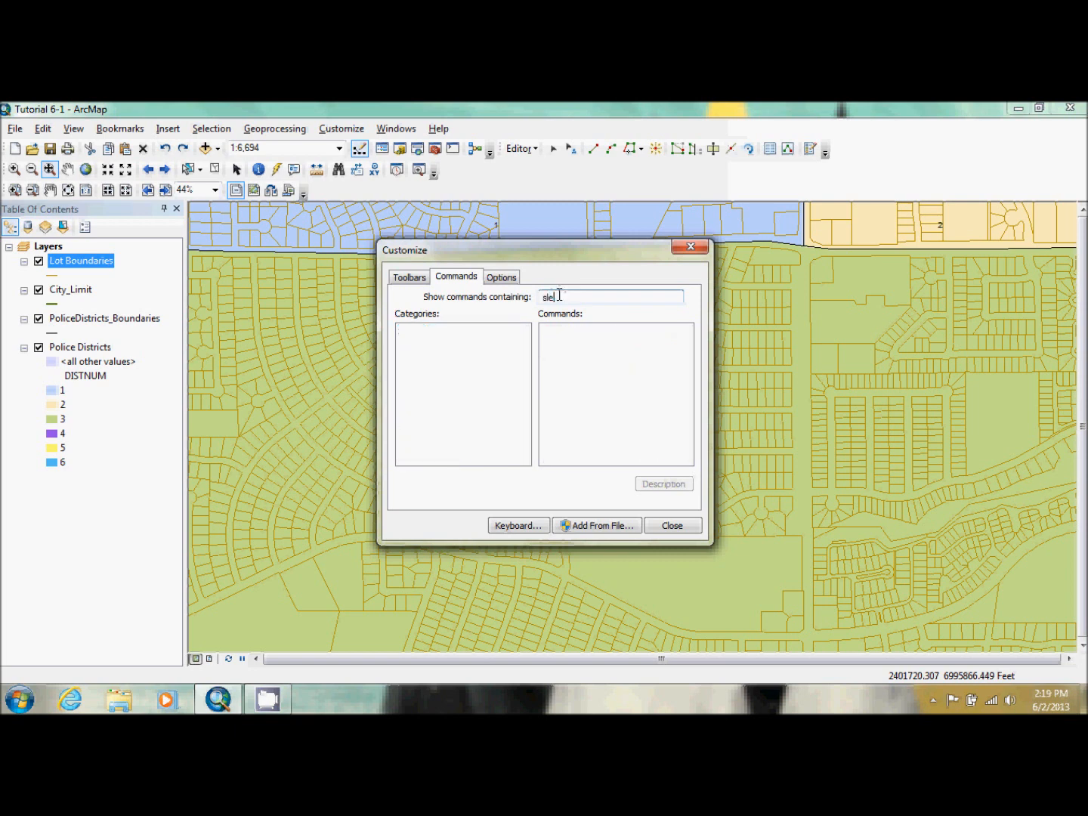
pyautogui.write('t')
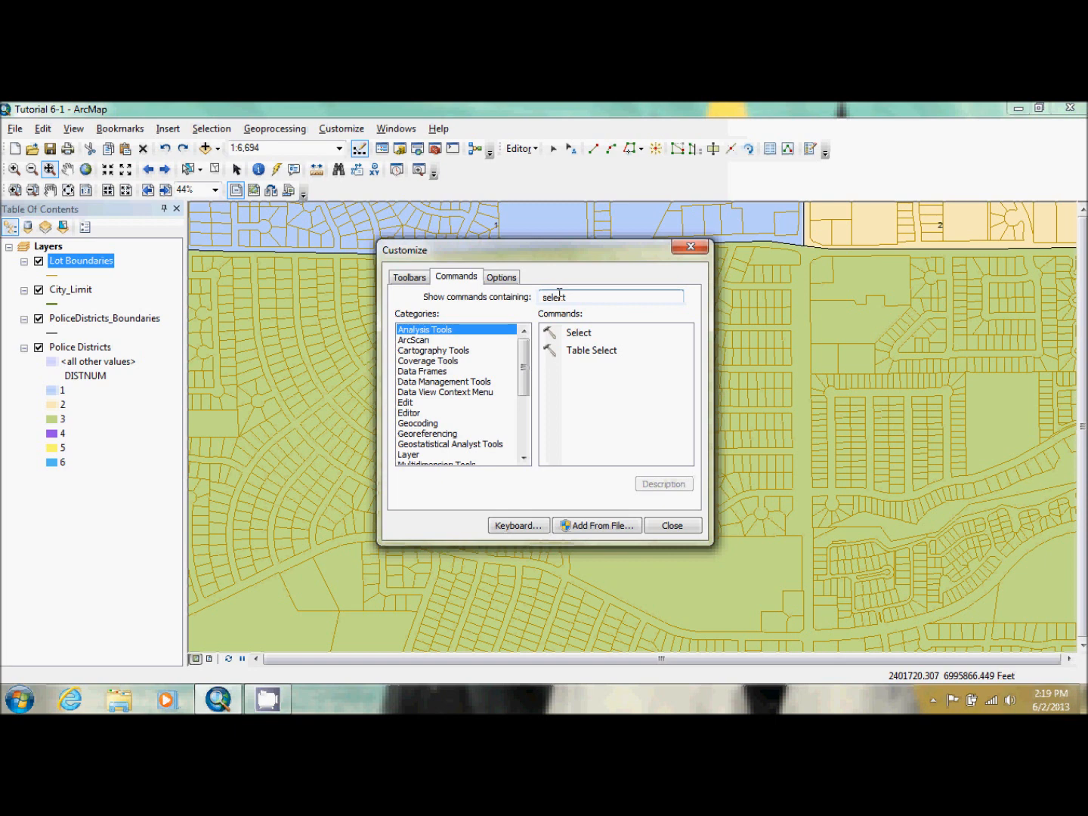
pyautogui.moveTo(523, 384); pyautogui.dragTo(554, 323)
pyautogui.write('featu')
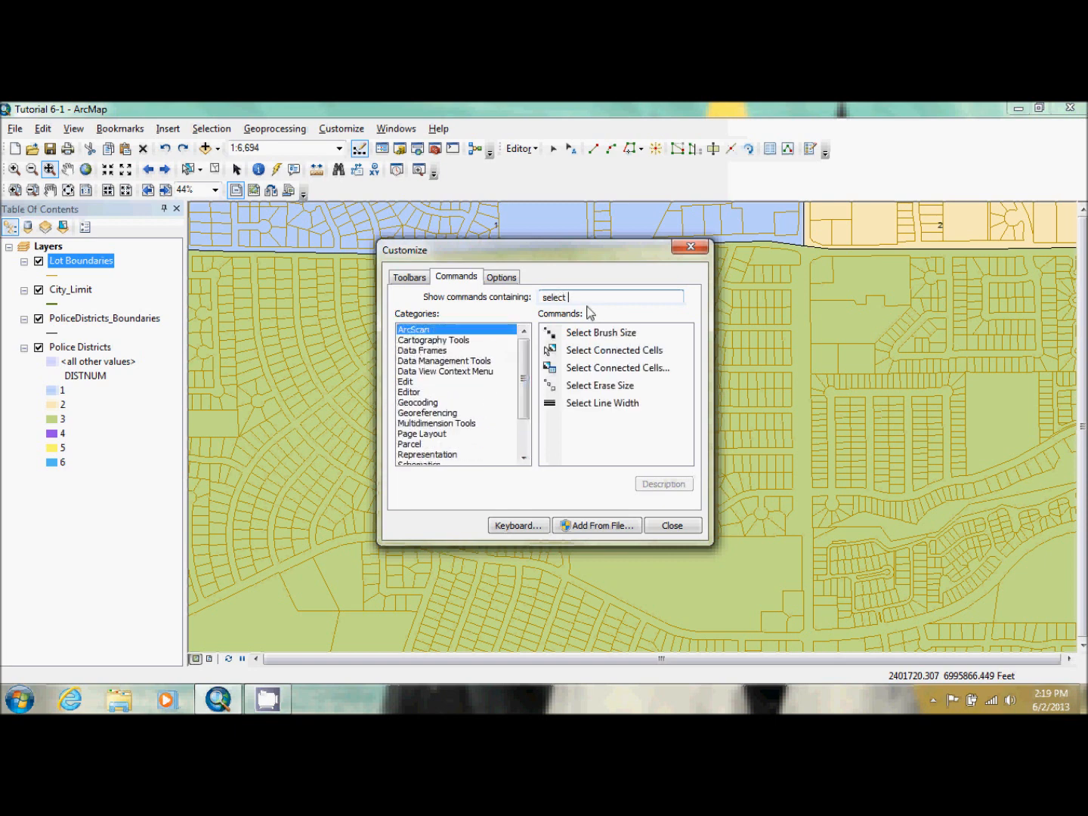
pyautogui.write('res')
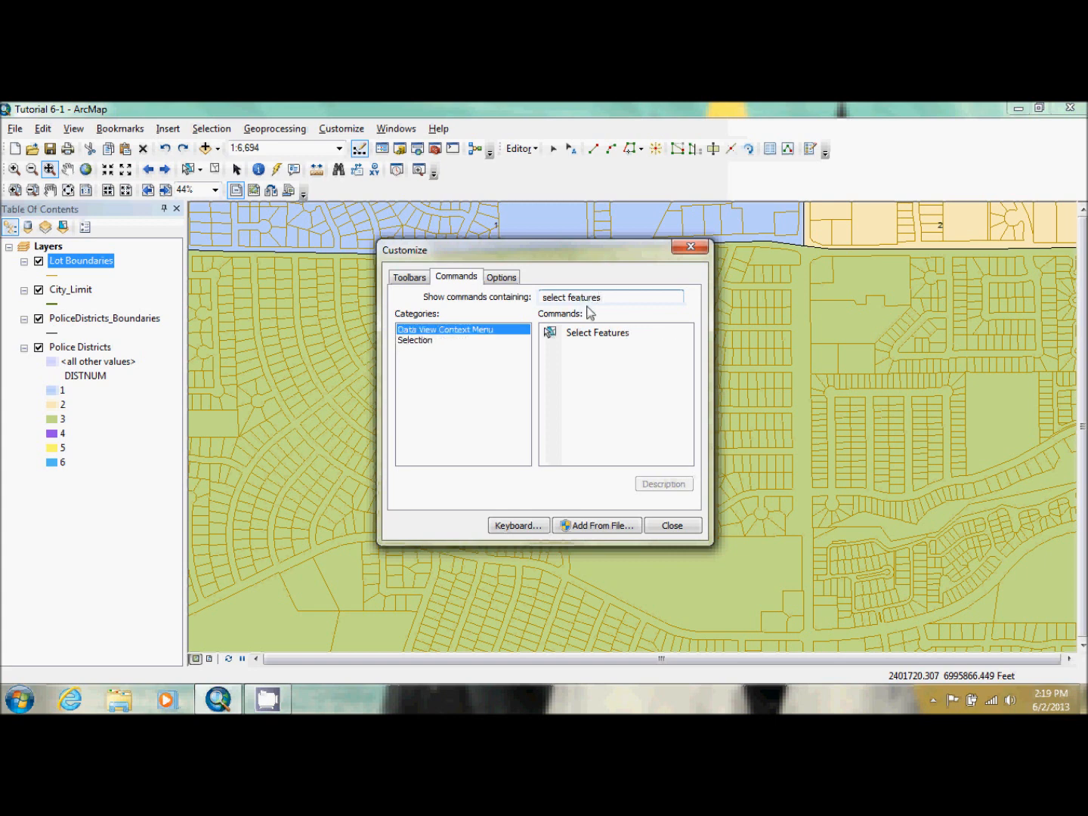
pyautogui.click(425, 342)
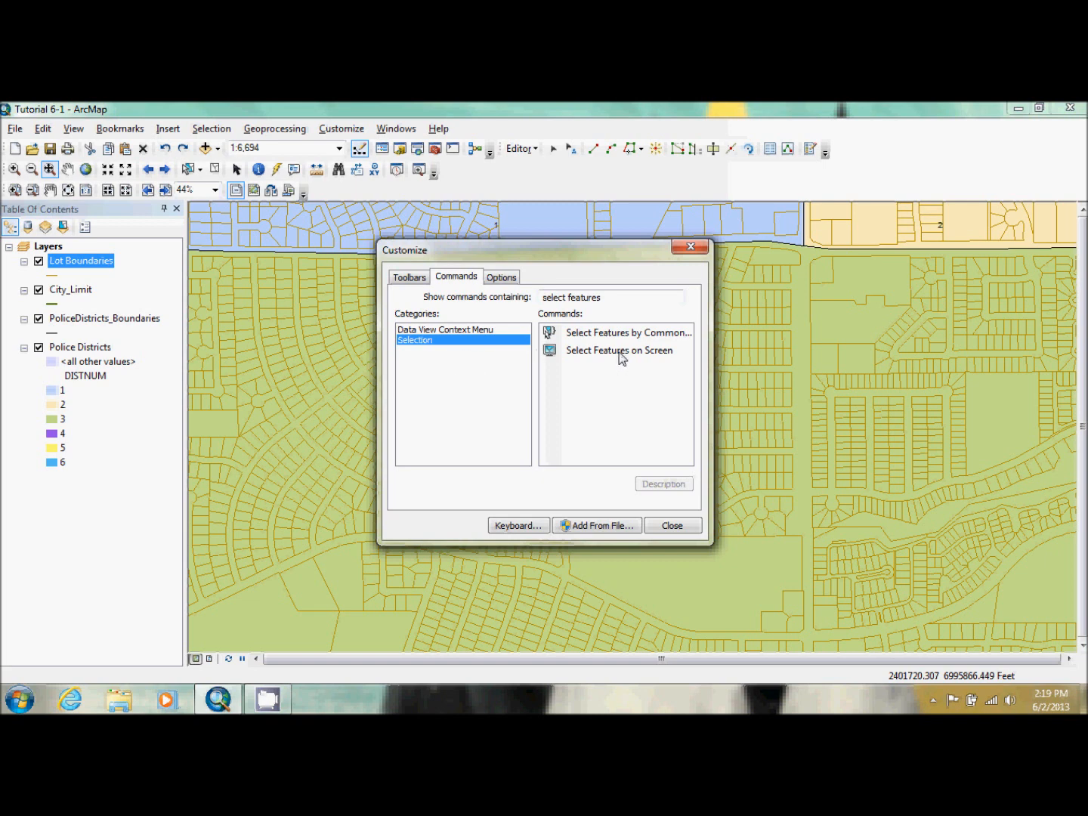
pyautogui.moveTo(619, 353); pyautogui.dragTo(620, 354)
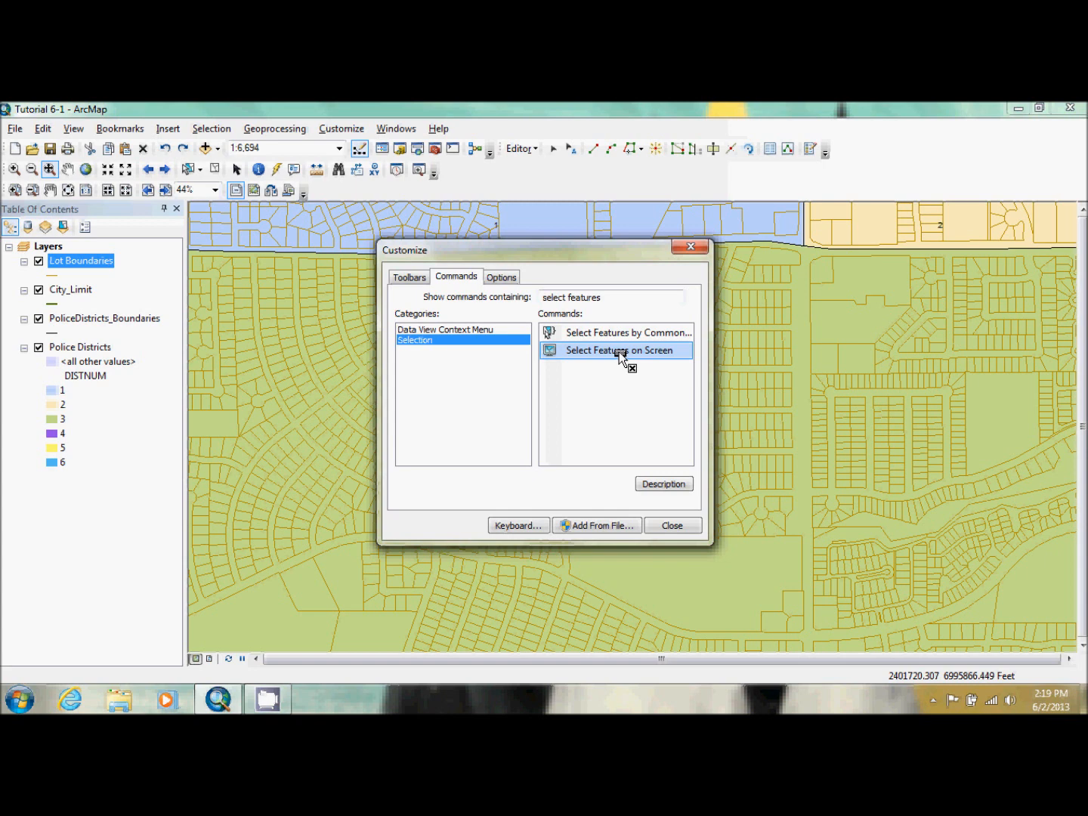
pyautogui.moveTo(620, 355)
pyautogui.mouseDown()
pyautogui.moveTo(247, 173)
pyautogui.moveTo(213, 173)
pyautogui.mouseUp()
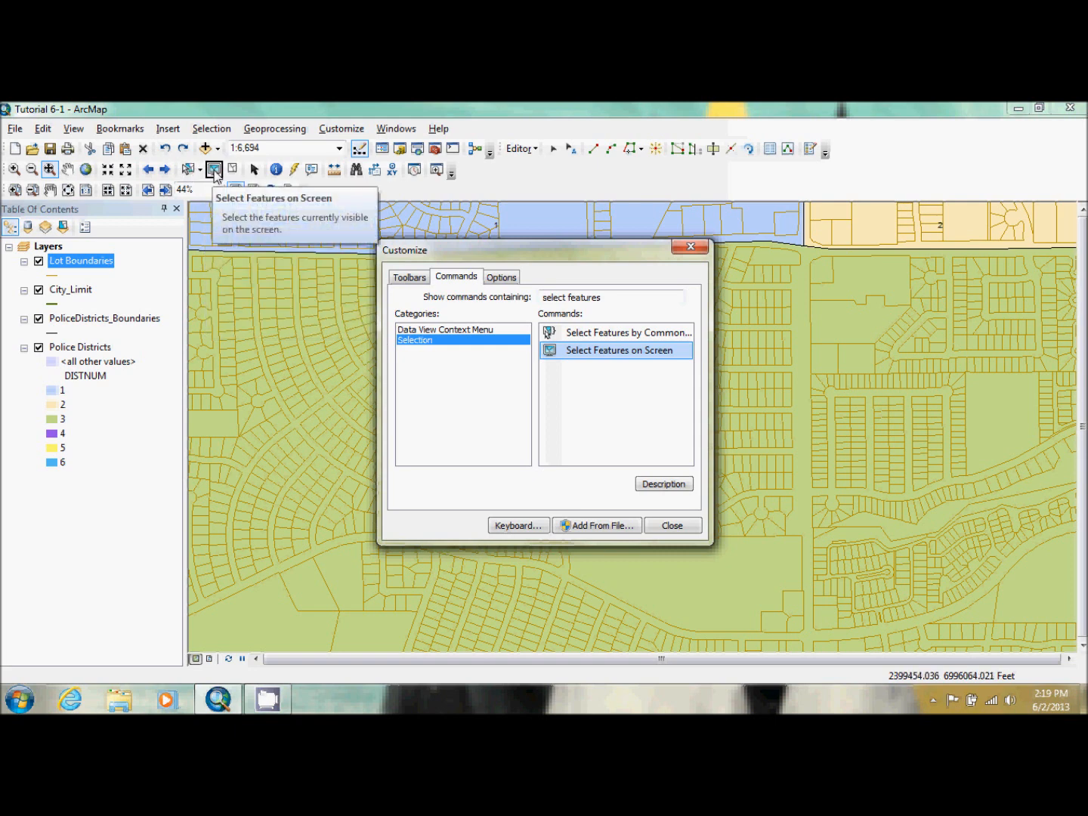
# Try beginning a group at the Select Features on Screen button on the Tools toolbar, and remove that group separator again
pyautogui.rightClick(215, 175)
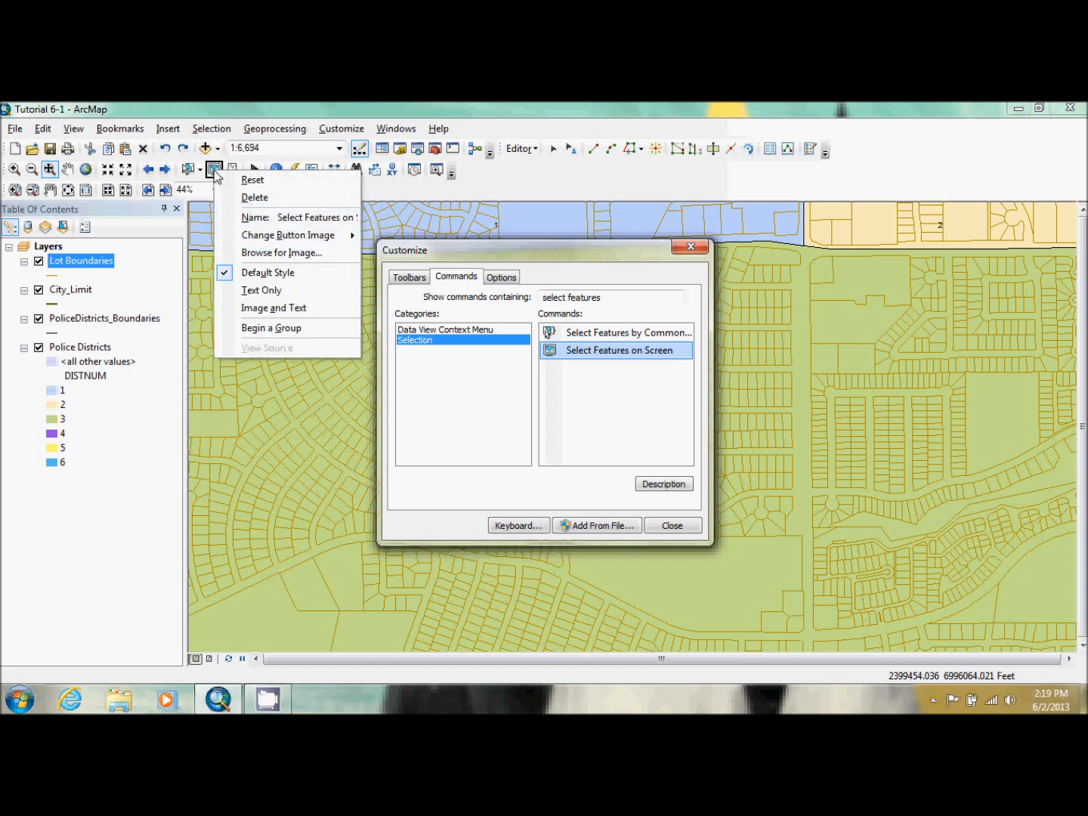
pyautogui.click(271, 328)
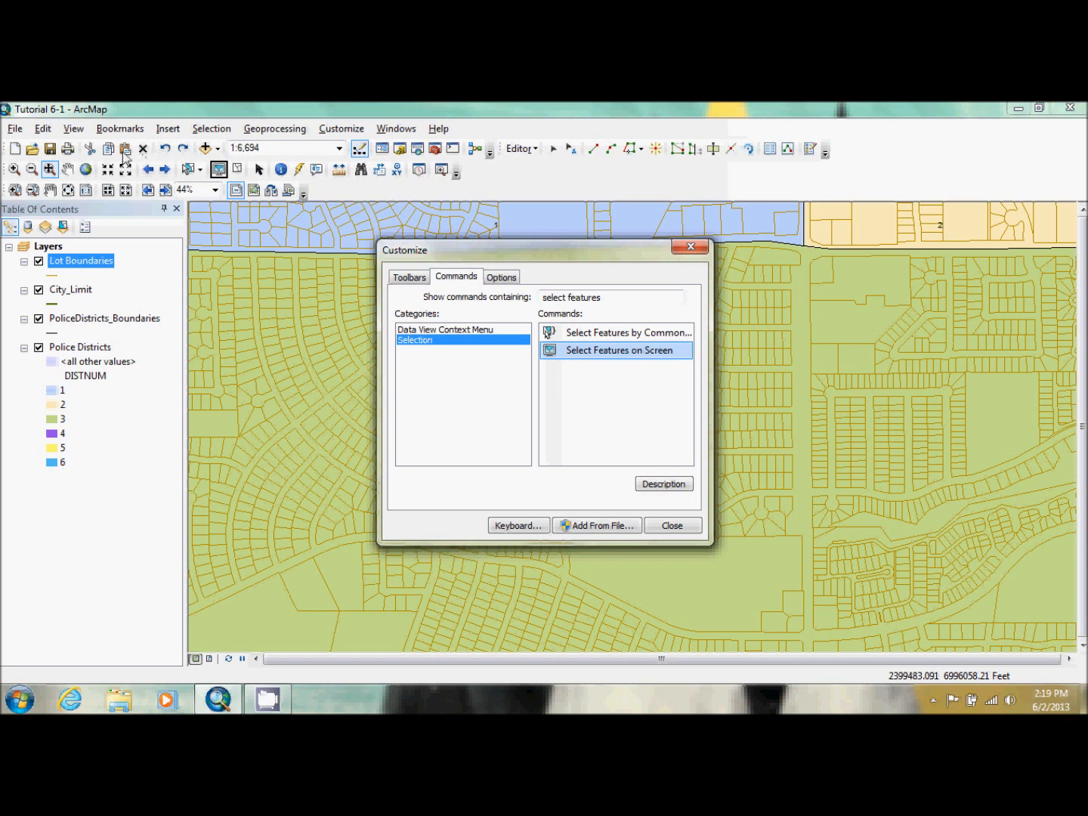
pyautogui.rightClick(218, 169)
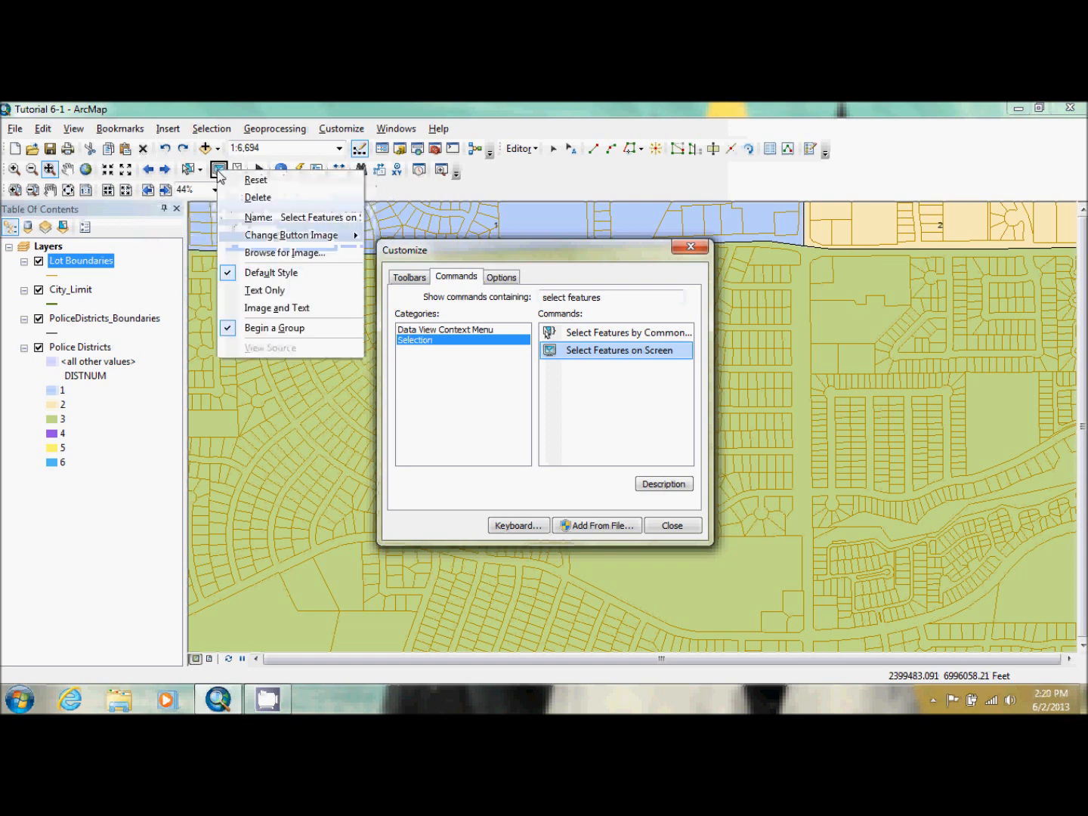
pyautogui.click(261, 330)
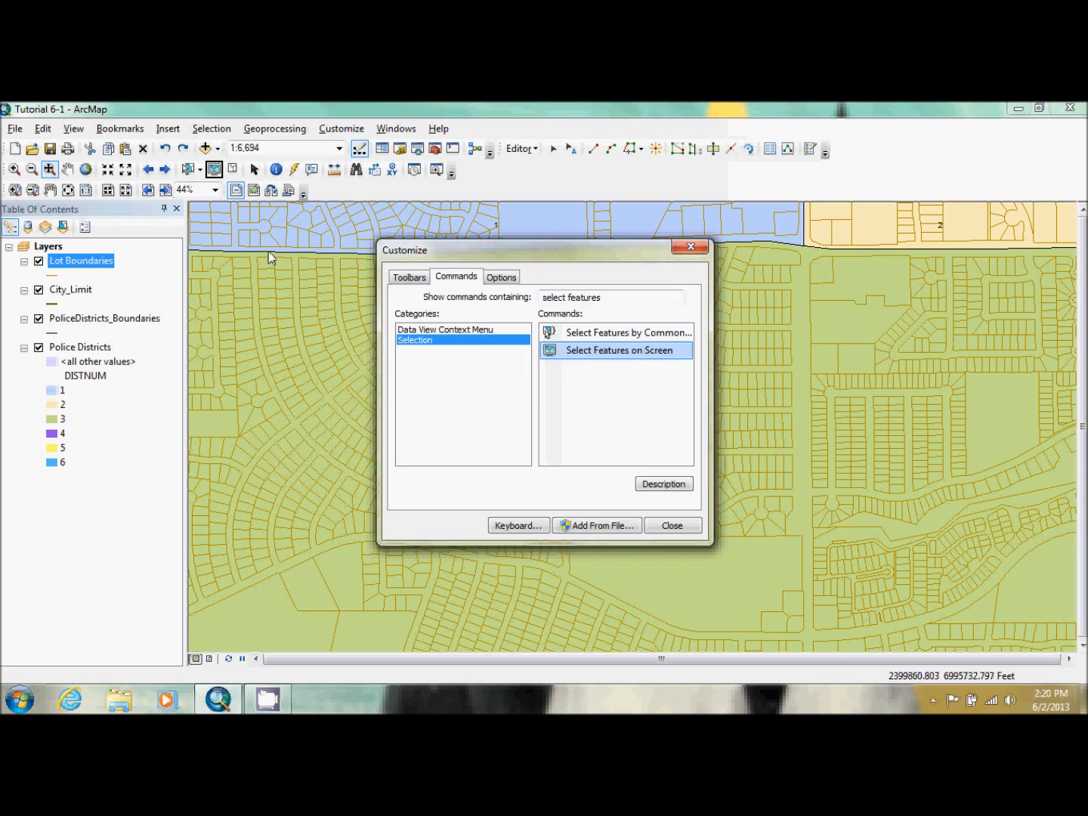
pyautogui.rightClick(216, 171)
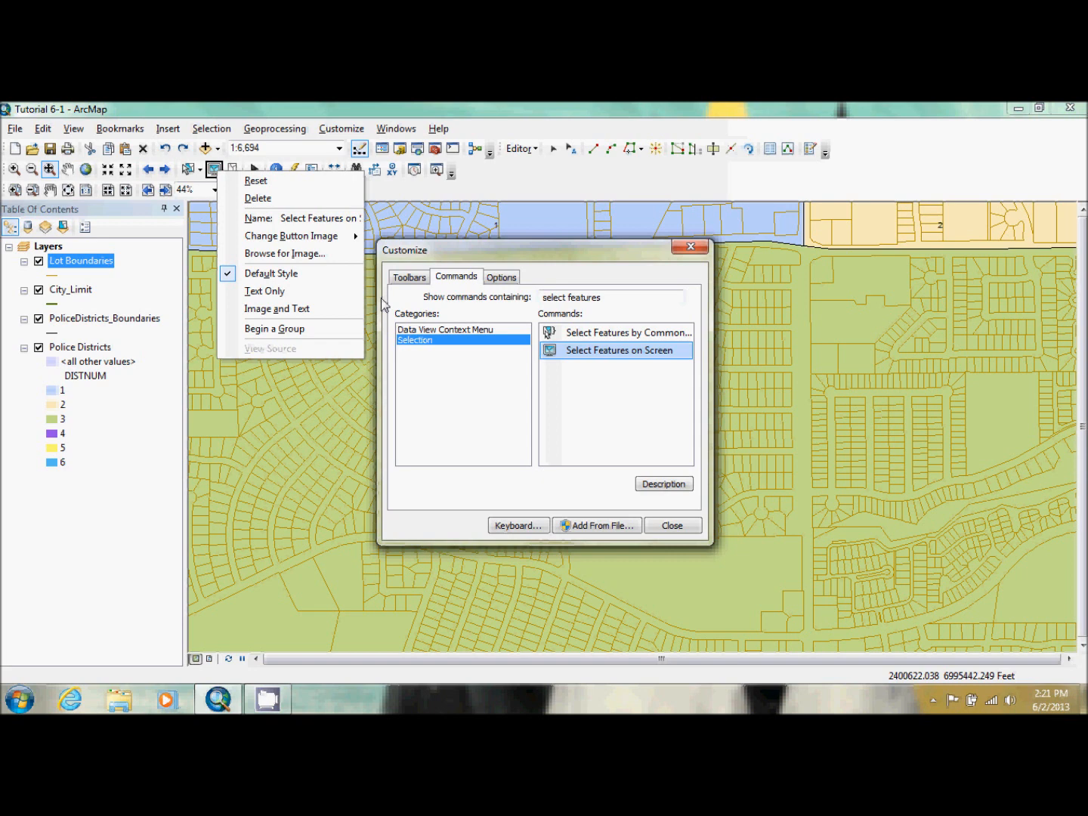
# Create a new custom toolbar named Oleander
pyautogui.click(420, 280)
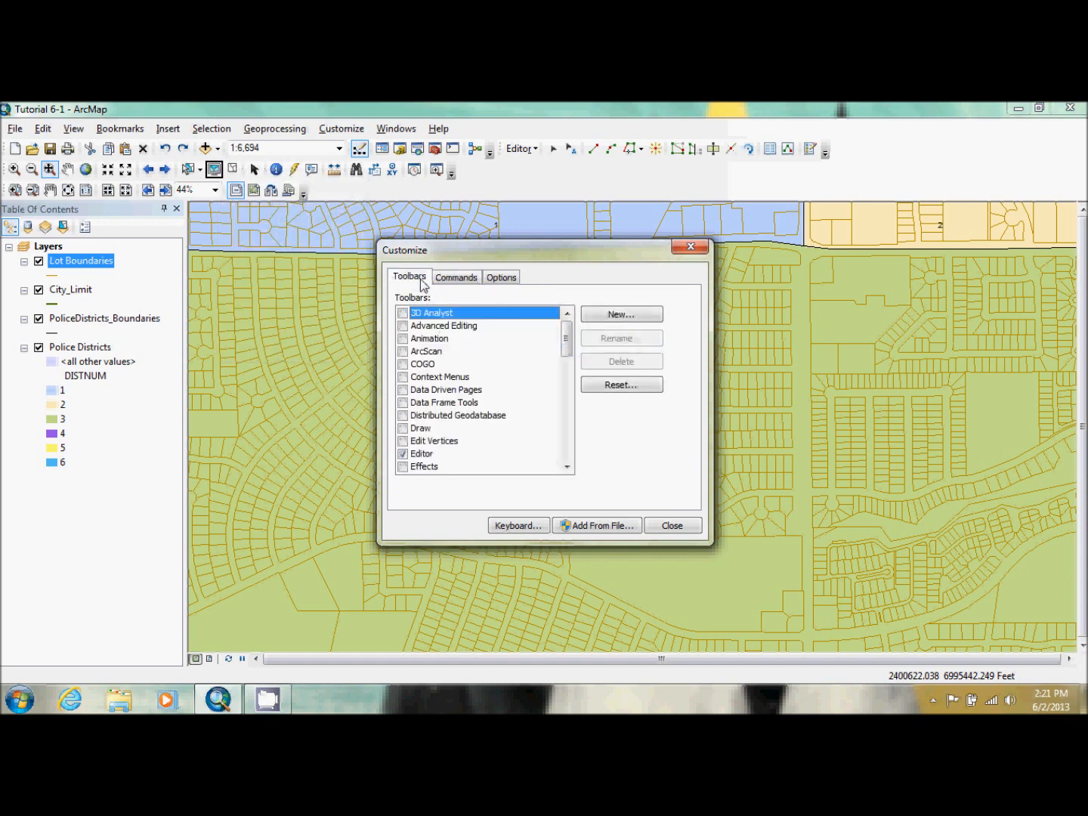
pyautogui.click(618, 314)
pyautogui.write('Oleander')
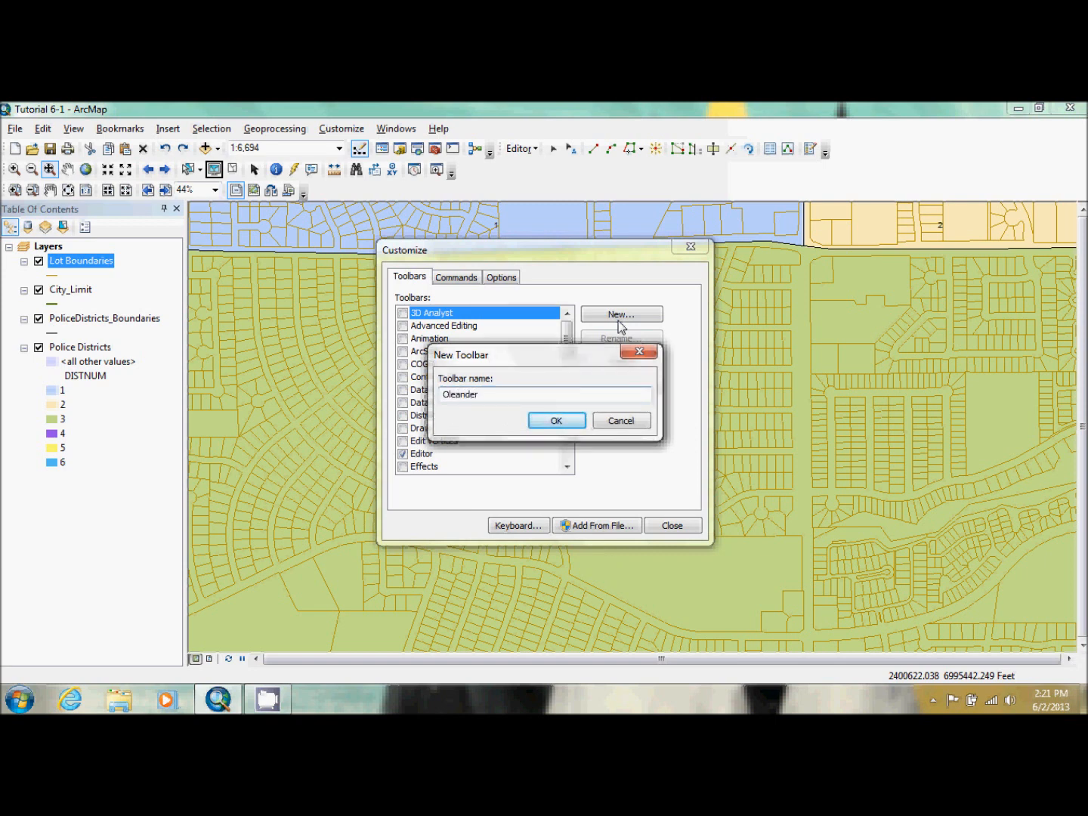
pyautogui.click(576, 425)
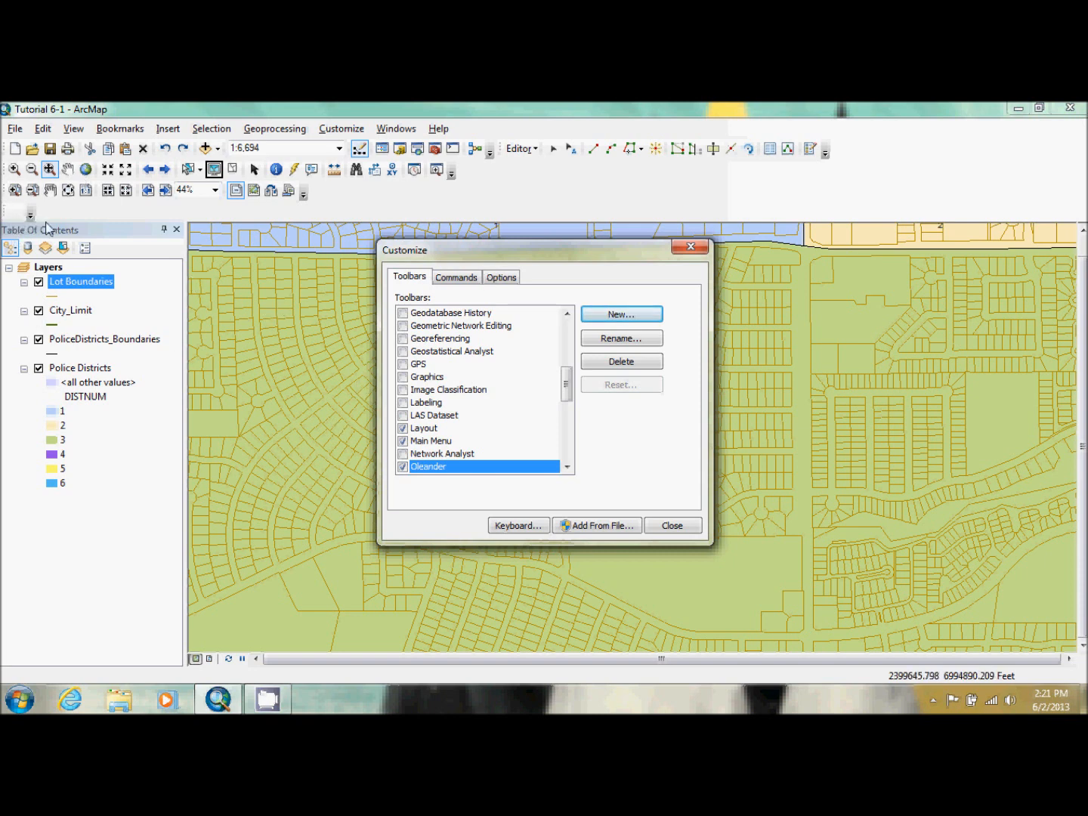
# Add Save Edits from the Editor category to the Oleander toolbar and display it as image and text
pyautogui.click(458, 278)
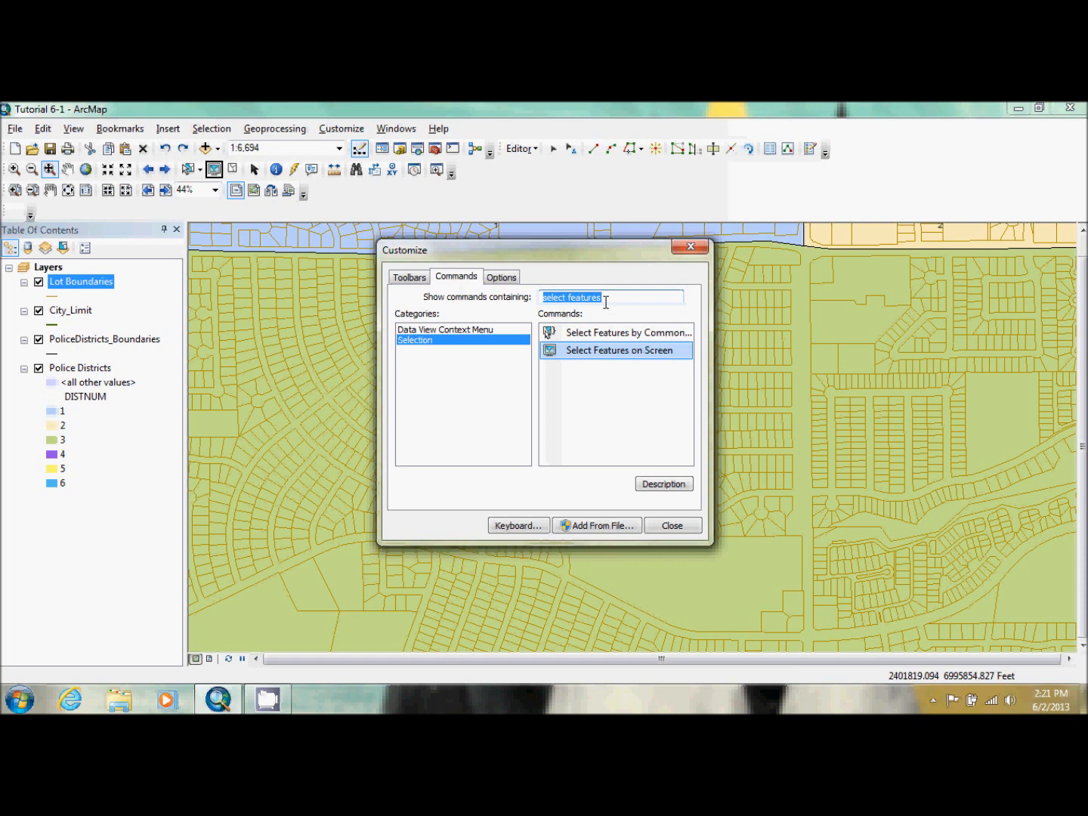
pyautogui.press('BackSpace')
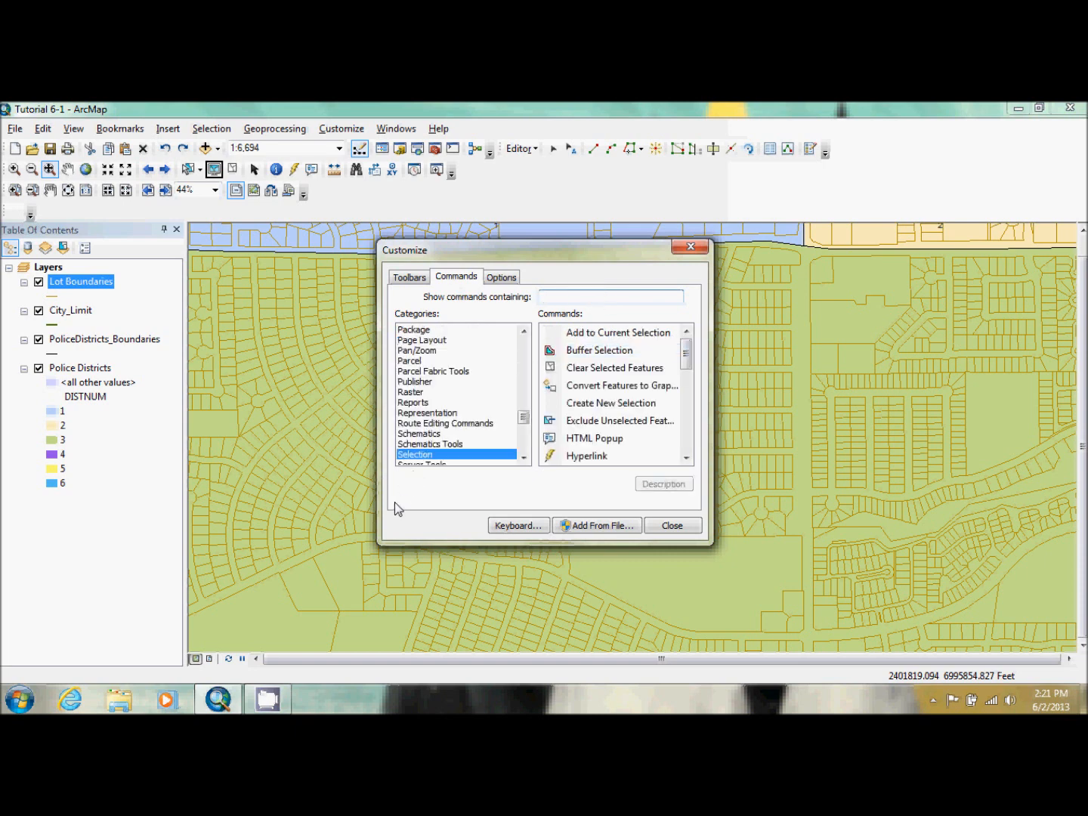
pyautogui.moveTo(522, 420); pyautogui.dragTo(529, 369)
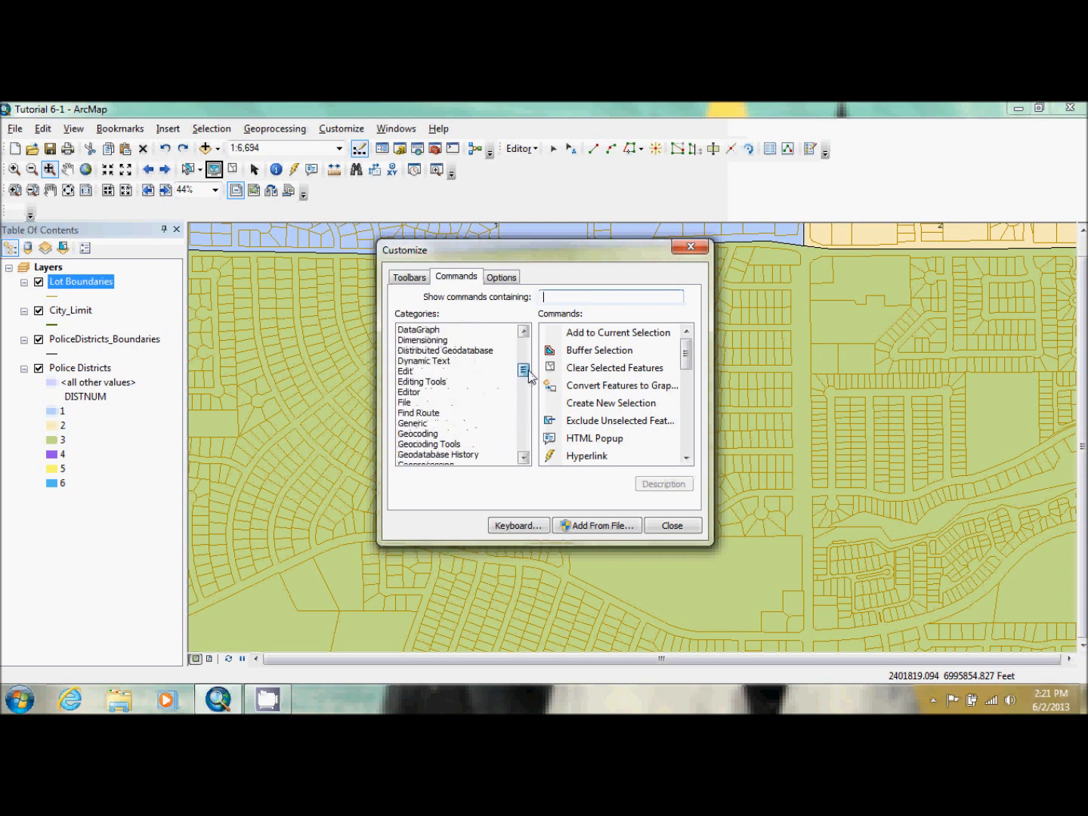
pyautogui.click(413, 392)
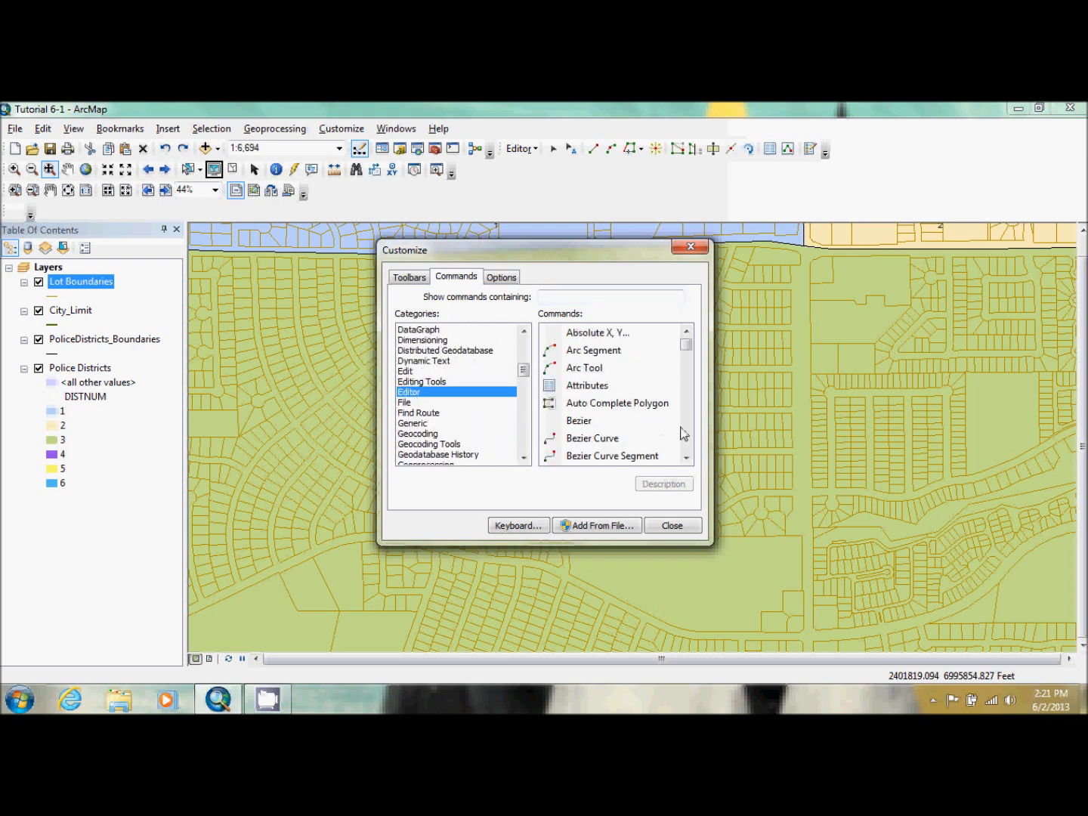
pyautogui.scroll(-9, 684, 433)
pyautogui.scroll(-7, 687, 435)
pyautogui.scroll(-2, 688, 435)
pyautogui.moveTo(594, 422)
pyautogui.mouseDown()
pyautogui.moveTo(142, 279)
pyautogui.moveTo(21, 215)
pyautogui.mouseUp()
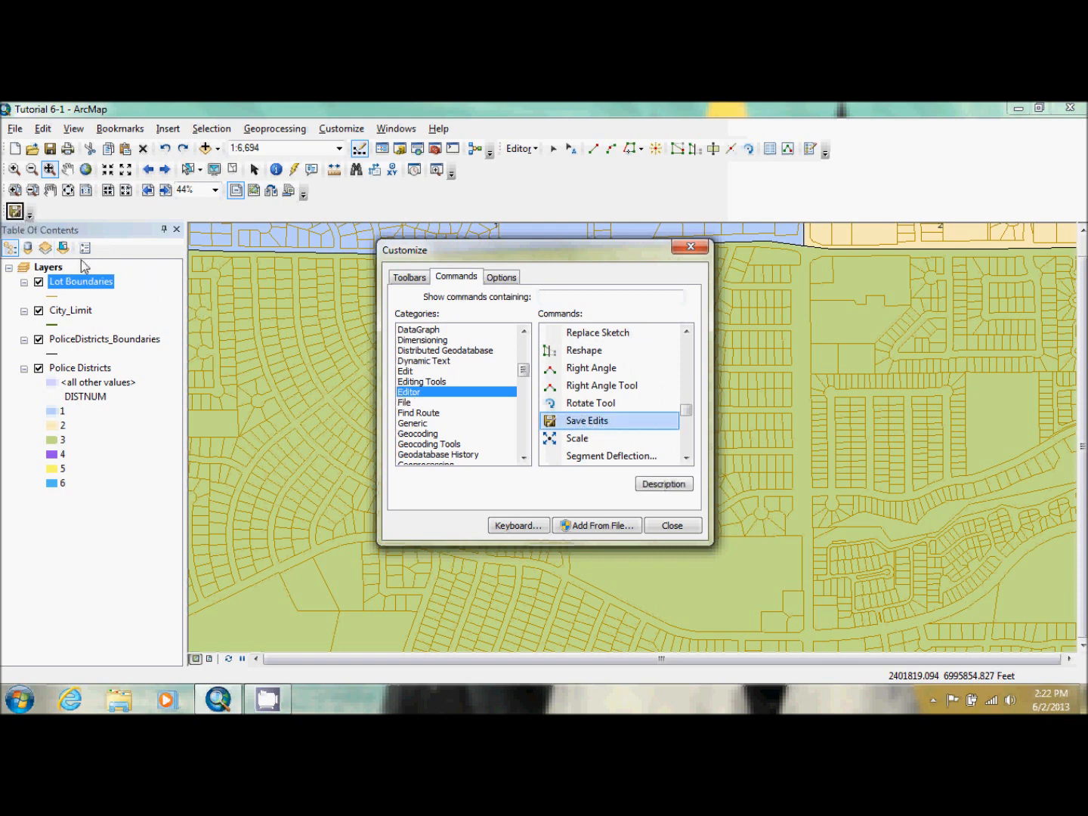
pyautogui.rightClick(15, 213)
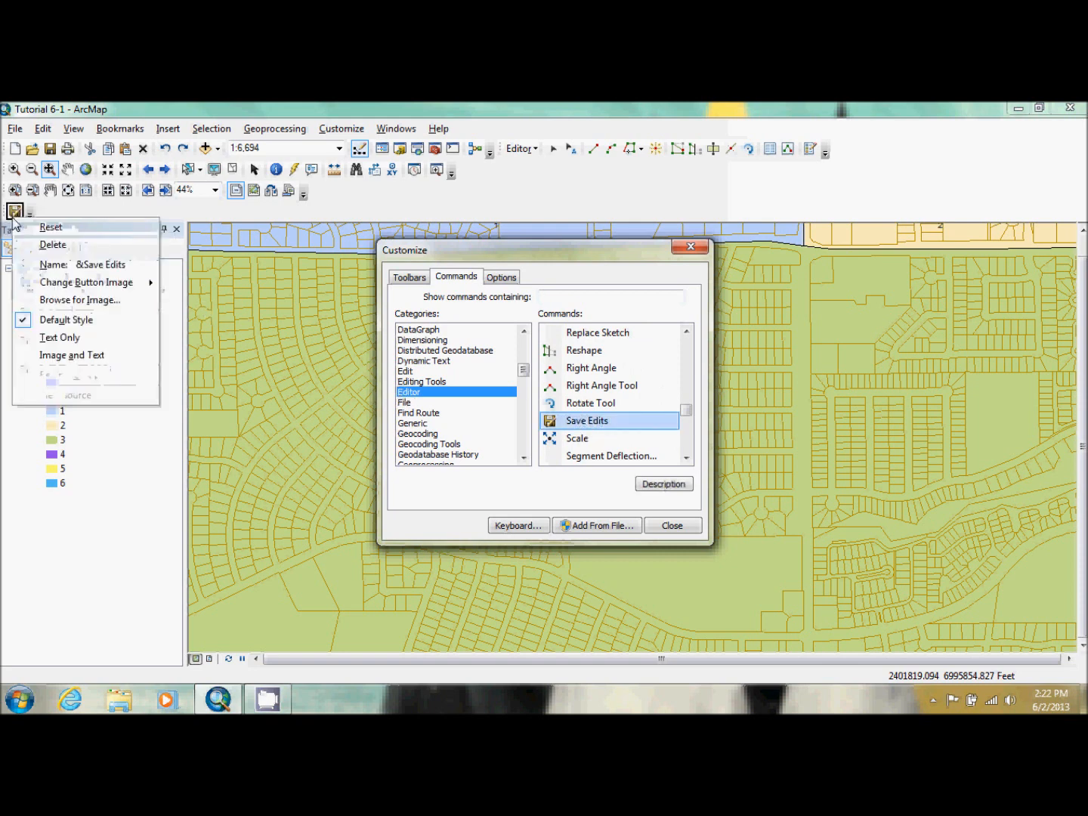
pyautogui.click(76, 355)
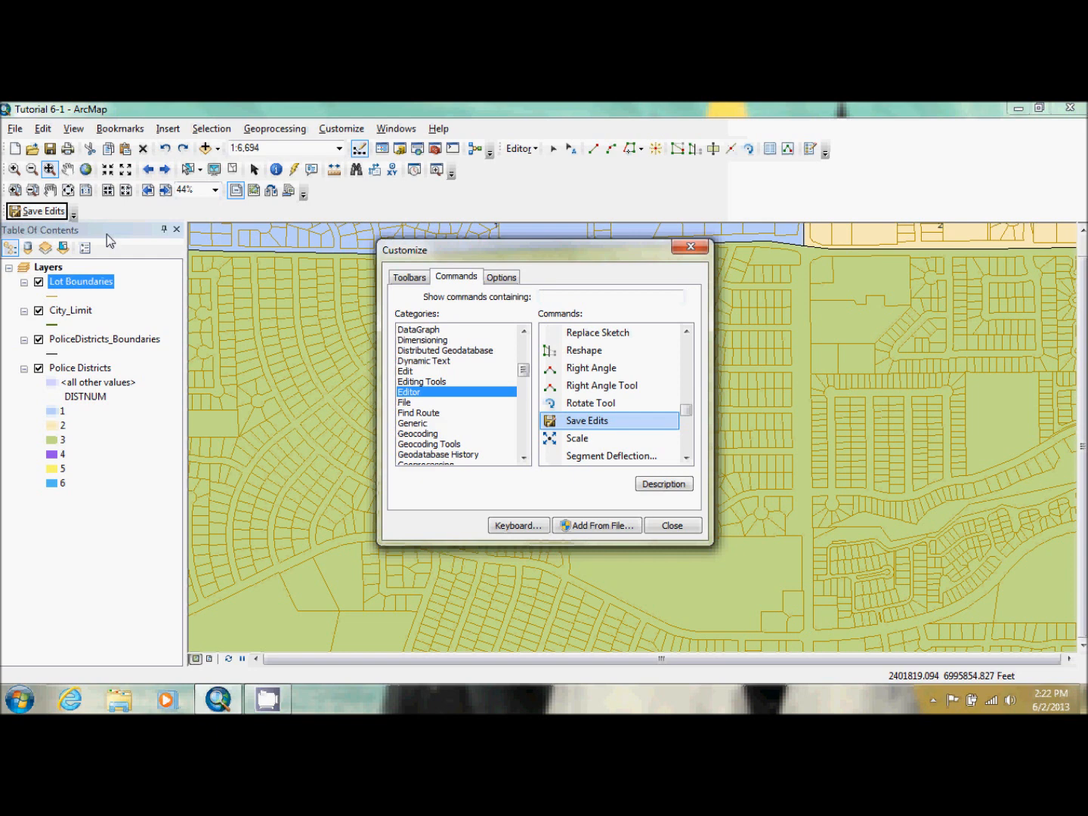
# Add the Start Editing and Stop Editing commands to the Oleander toolbar after Save Edits
pyautogui.click(687, 446)
pyautogui.click(687, 445)
pyautogui.moveTo(607, 443); pyautogui.dragTo(76, 210)
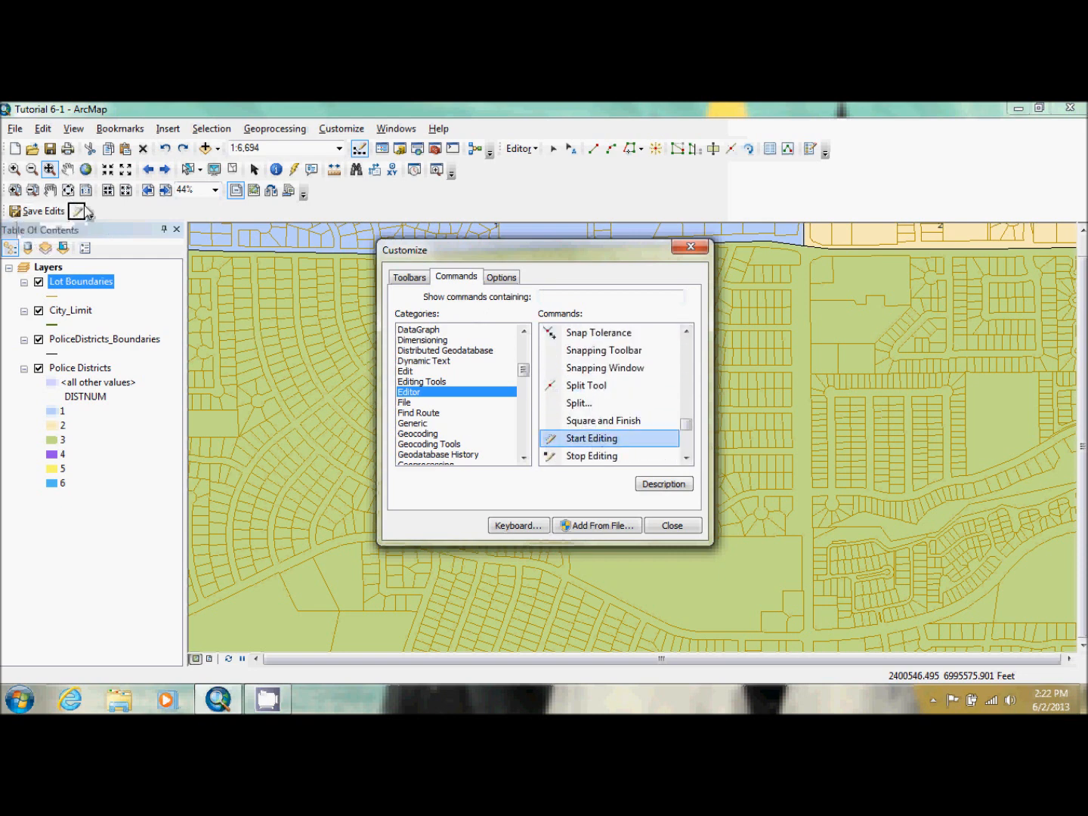
pyautogui.moveTo(582, 456); pyautogui.dragTo(82, 216)
# Display both Start Editing and Stop Editing on the Oleander toolbar as image and text
pyautogui.rightClick(82, 216)
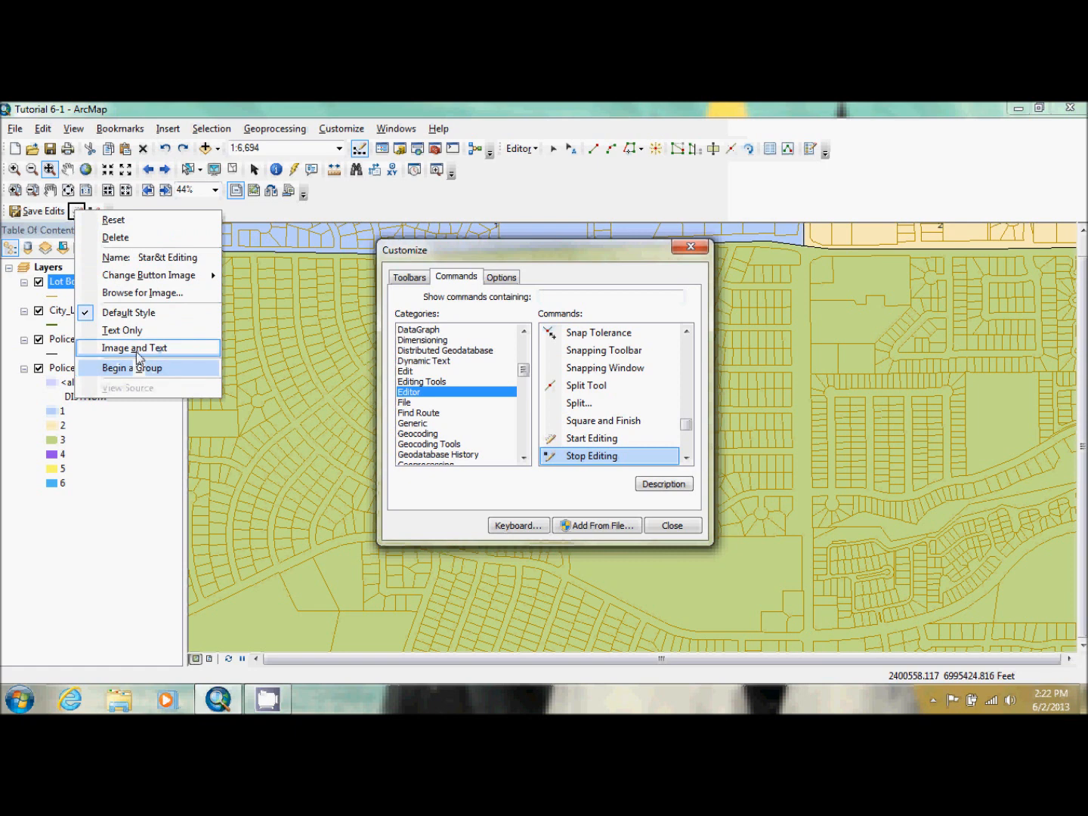
pyautogui.click(135, 348)
pyautogui.rightClick(148, 215)
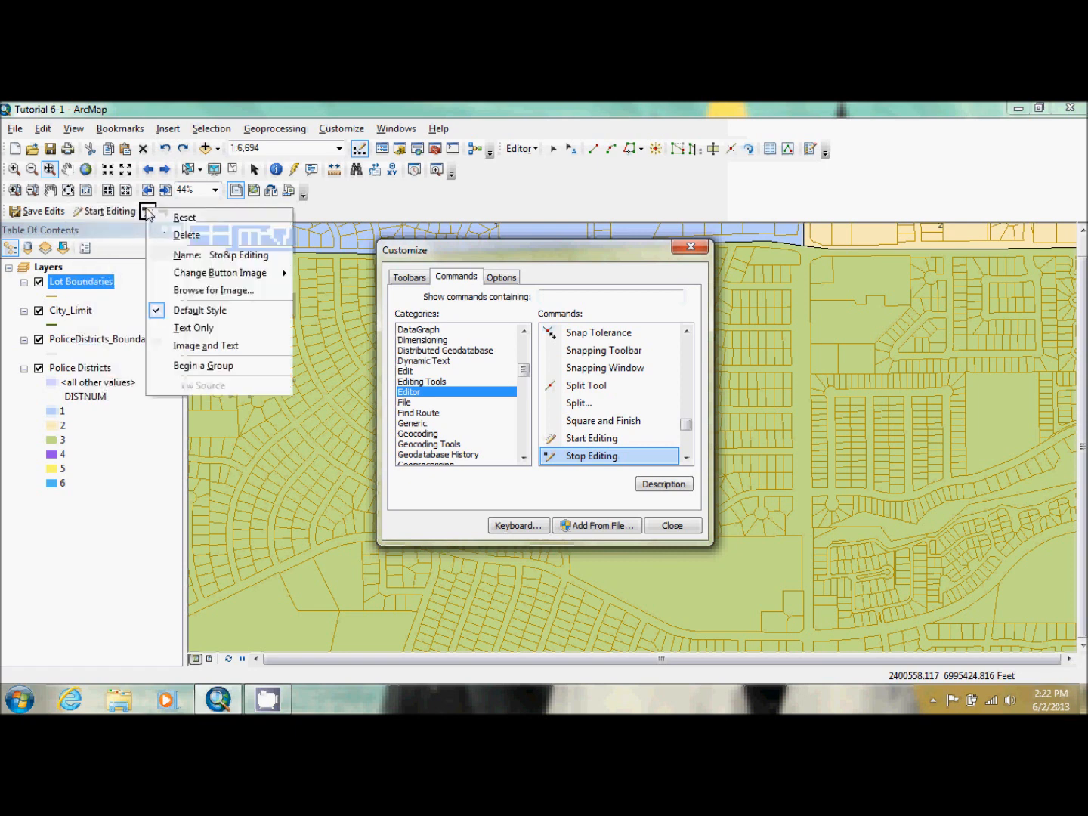
pyautogui.click(194, 346)
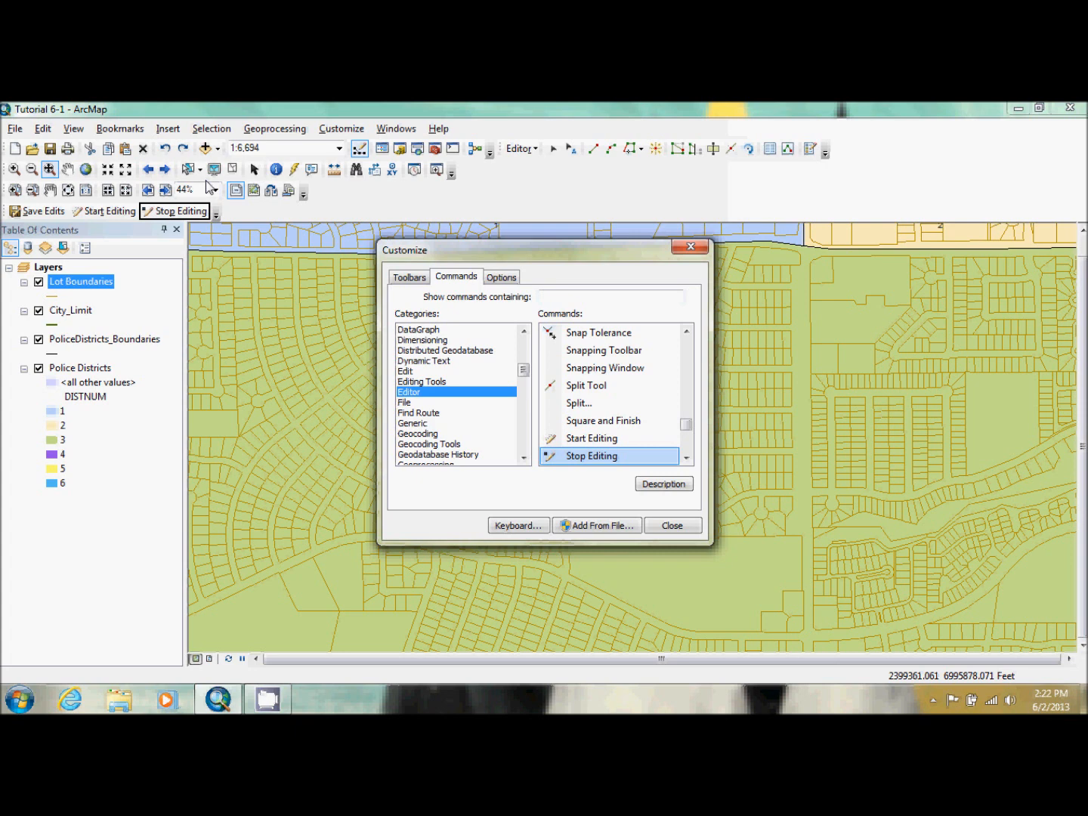
# Search the customizable commands for "snapping" and add Use Snapping from the Snapping category to the Oleander toolbar after Stop Editing
pyautogui.click(579, 300)
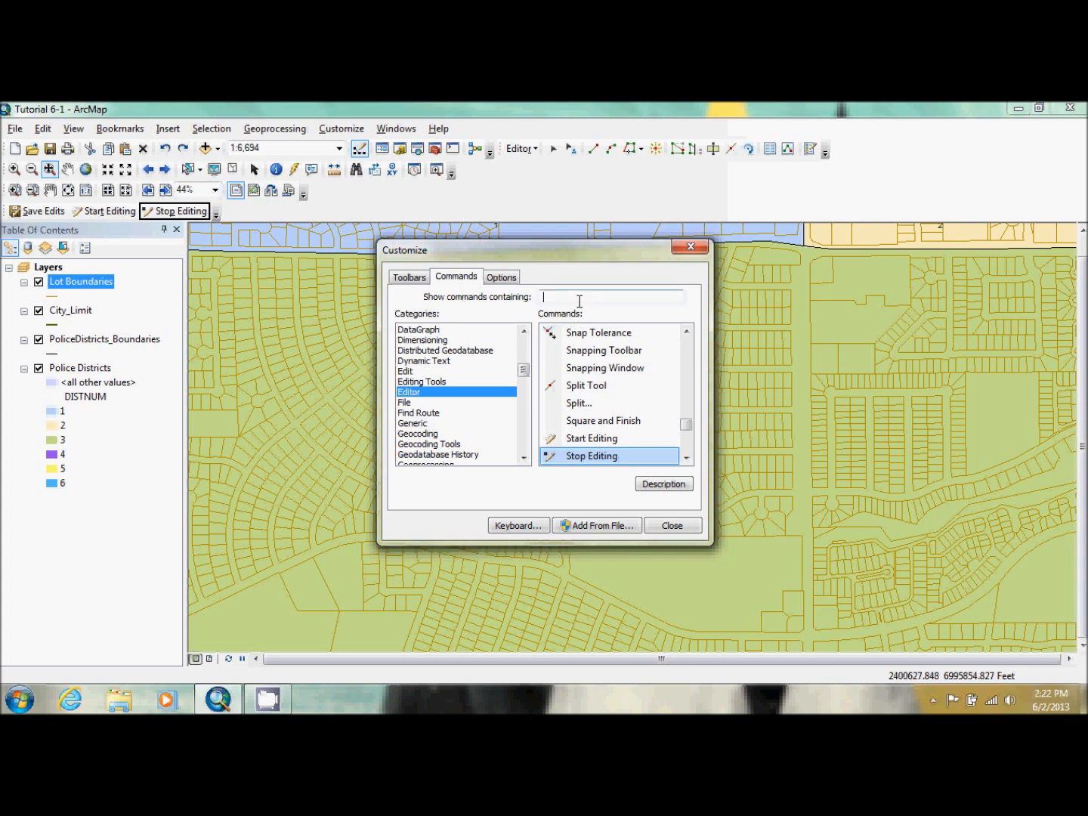
pyautogui.write('snappi')
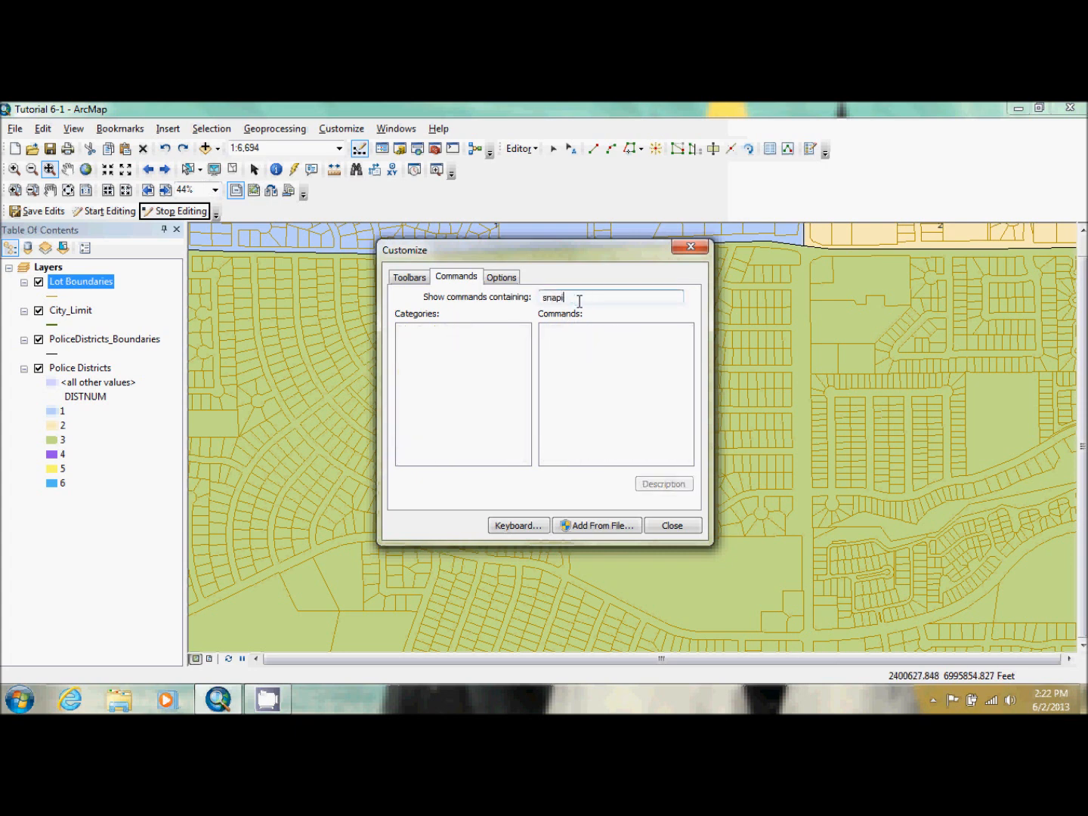
pyautogui.write('ng')
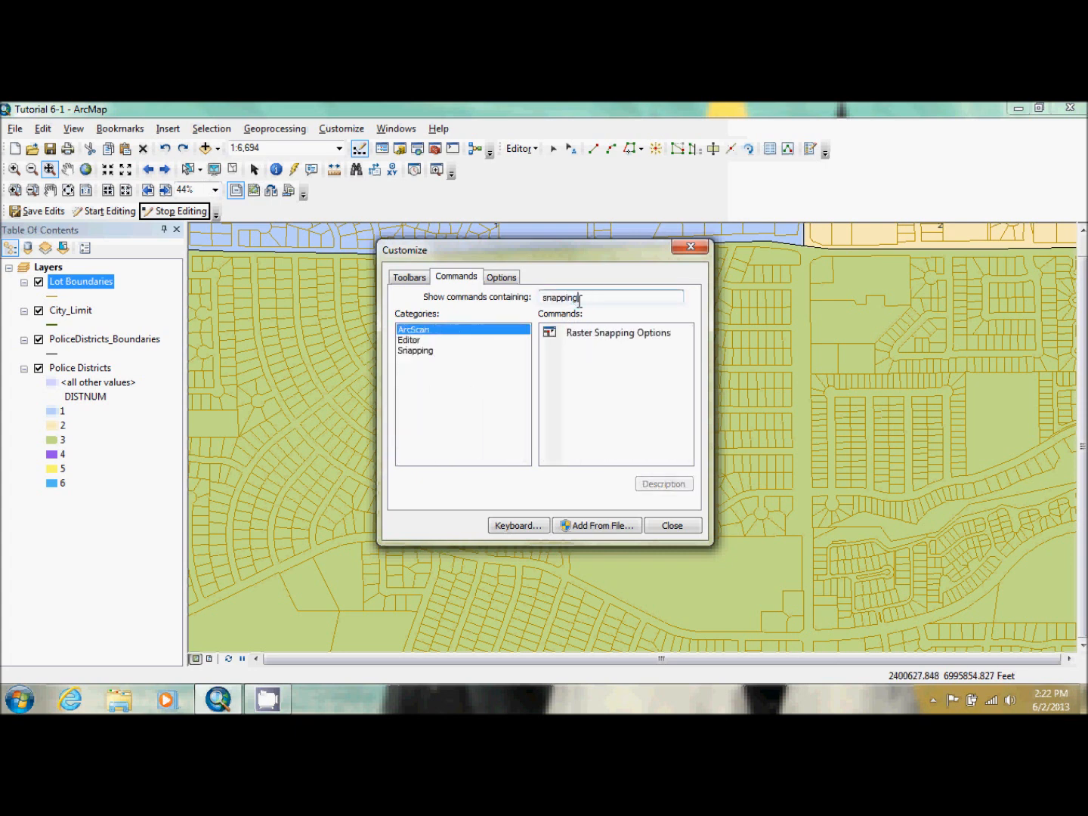
pyautogui.click(408, 353)
pyautogui.moveTo(590, 440); pyautogui.dragTo(219, 215)
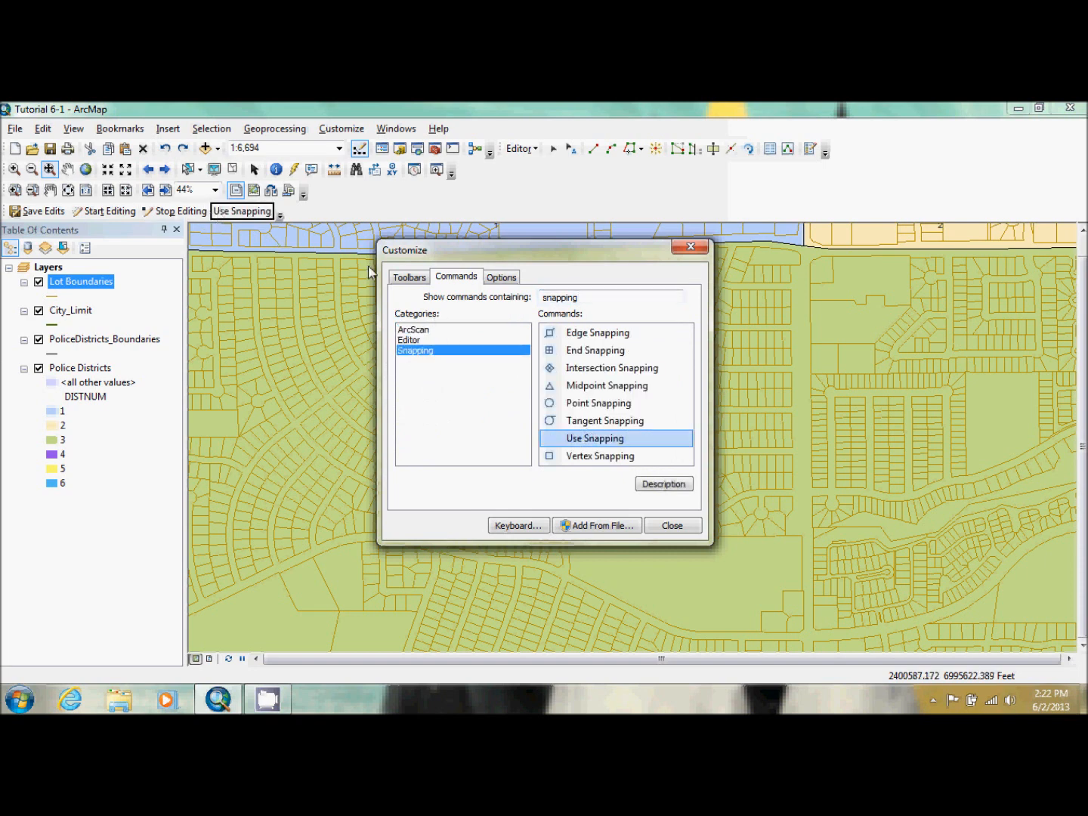
# Search the commands for "selectable lay", add Set Selectable Layers from the Selection category to the end of the Oleander toolbar, and finish customizing
pyautogui.moveTo(599, 302); pyautogui.dragTo(506, 303)
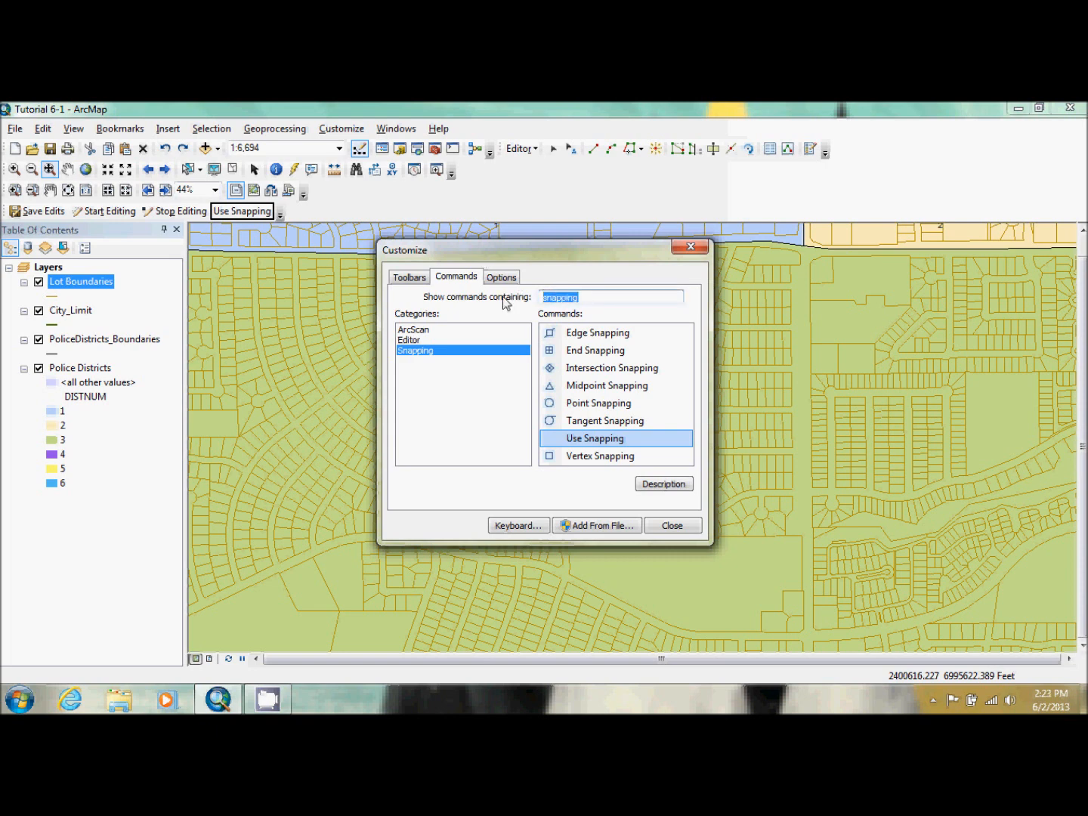
pyautogui.write('se')
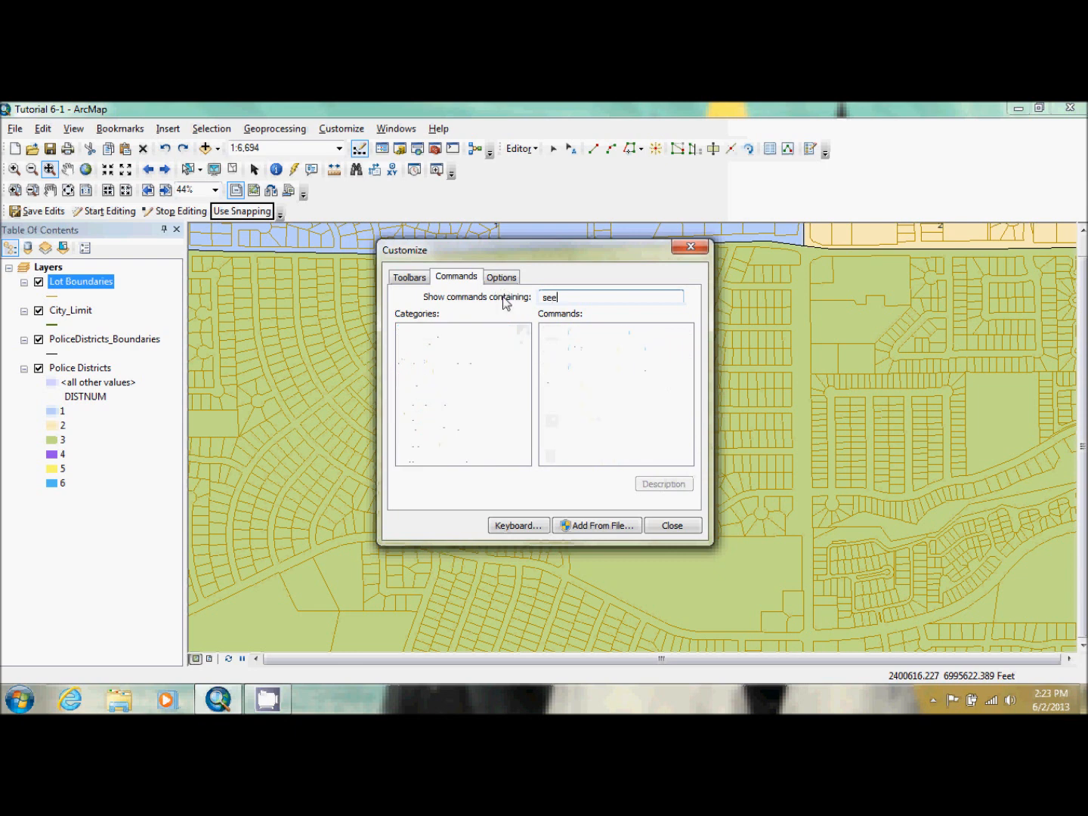
pyautogui.write('lectable a')
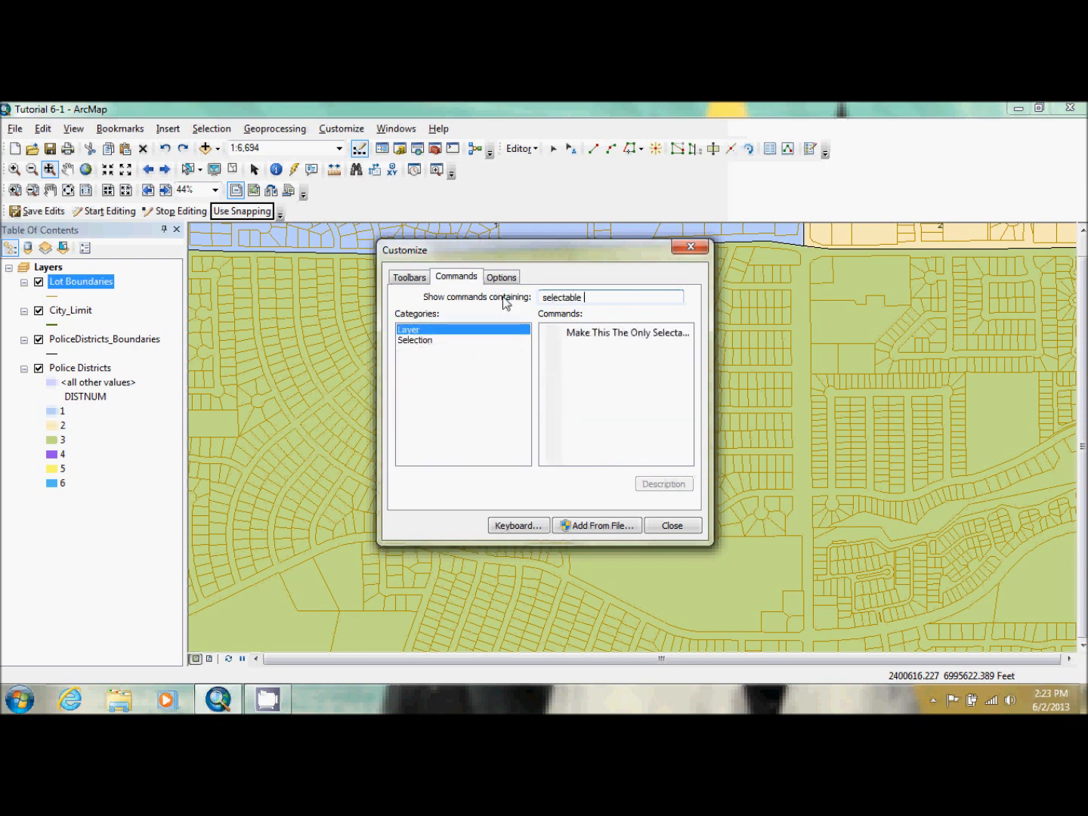
pyautogui.press('BackSpace')
pyautogui.write('lay')
pyautogui.click(444, 344)
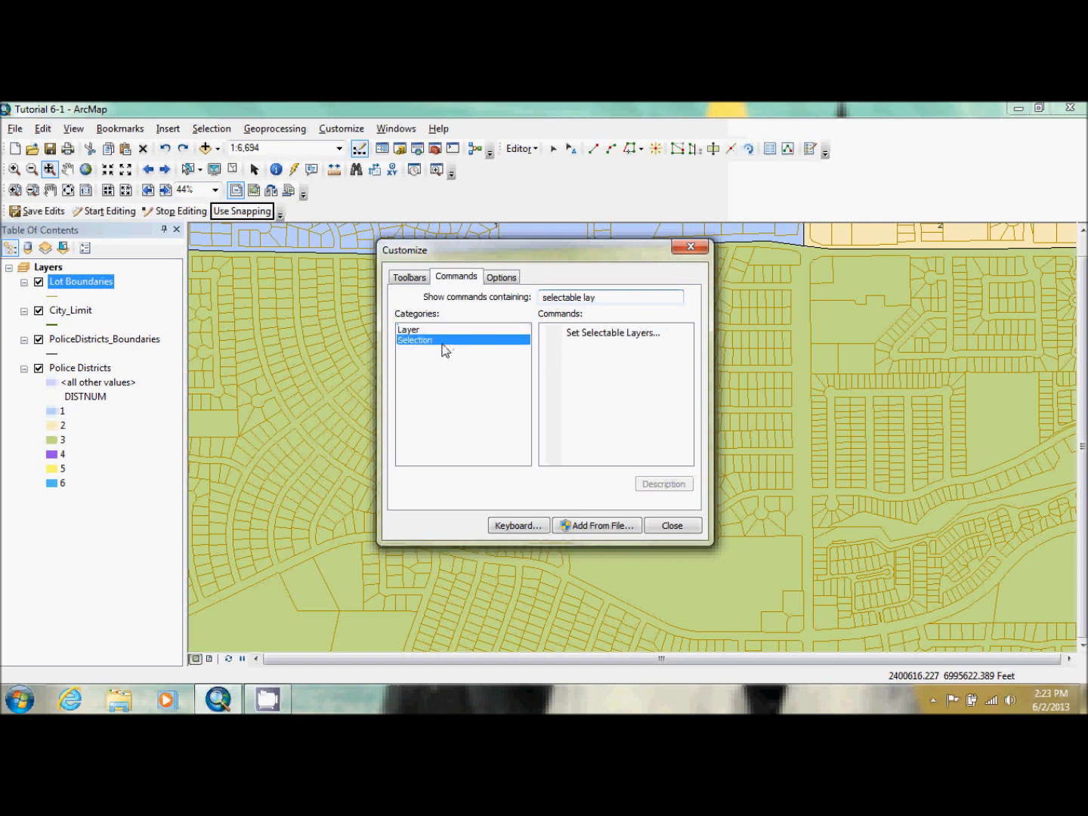
pyautogui.moveTo(594, 336); pyautogui.dragTo(276, 218)
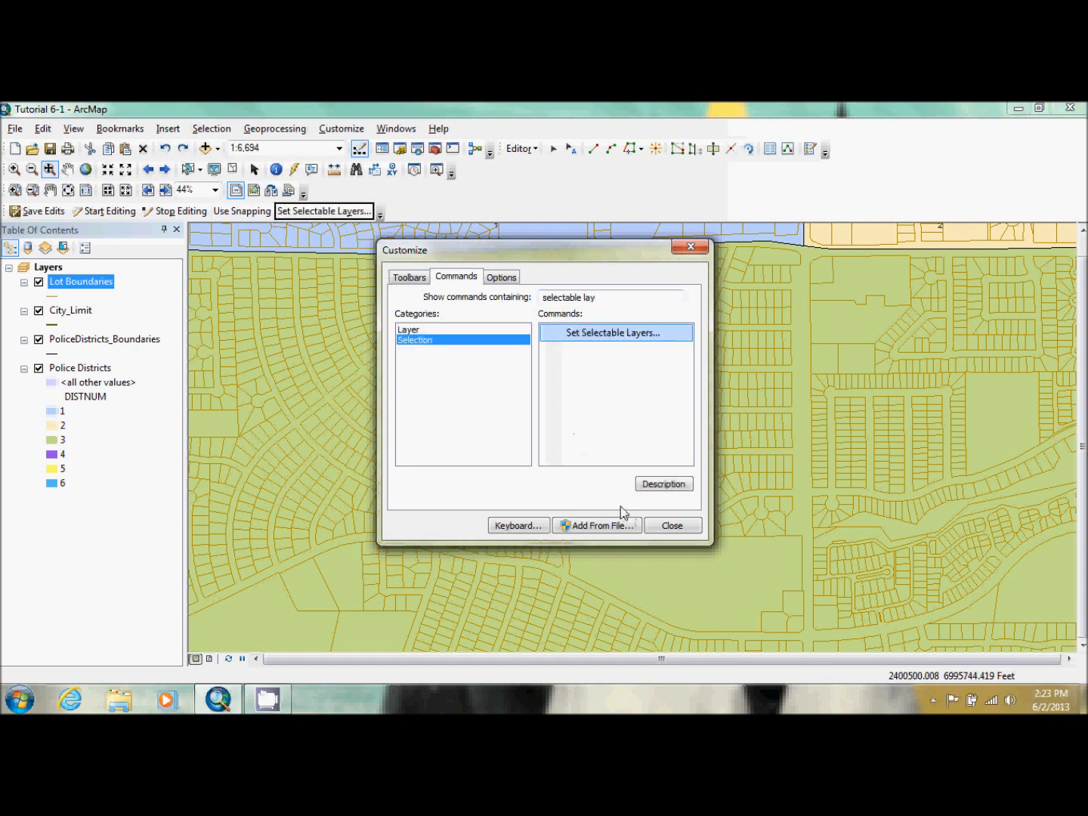
pyautogui.click(660, 522)
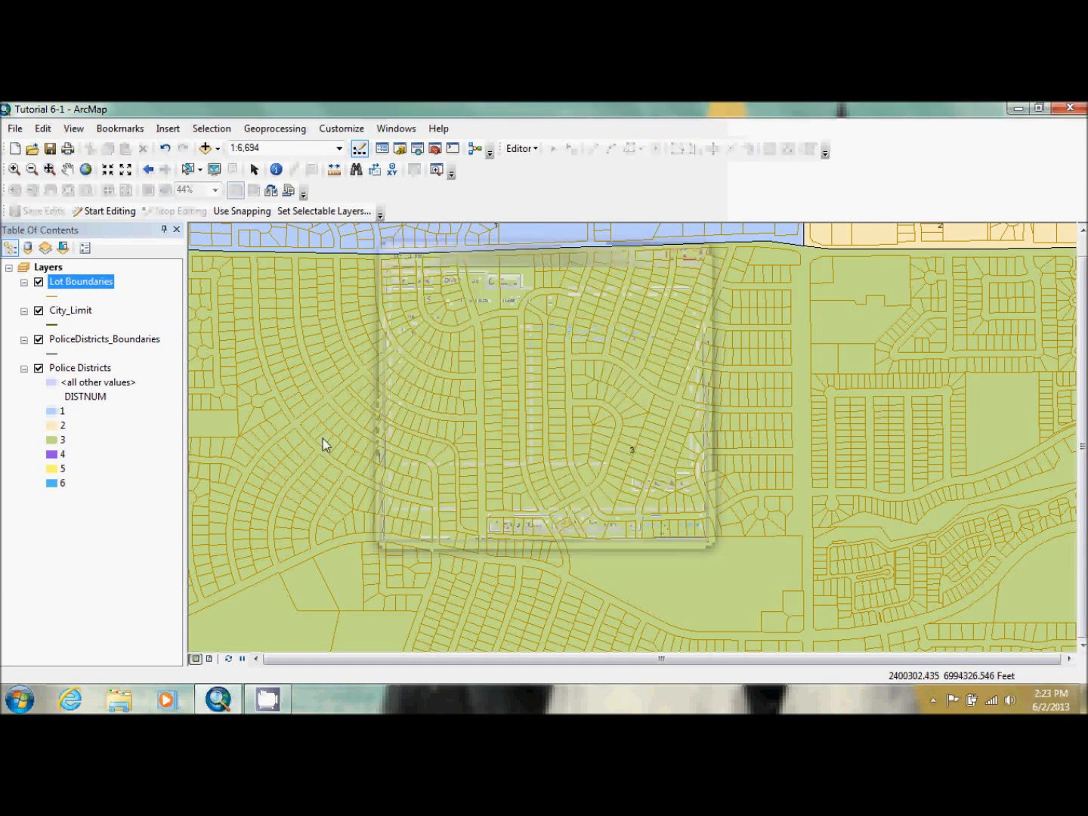
pyautogui.rightClick(238, 215)
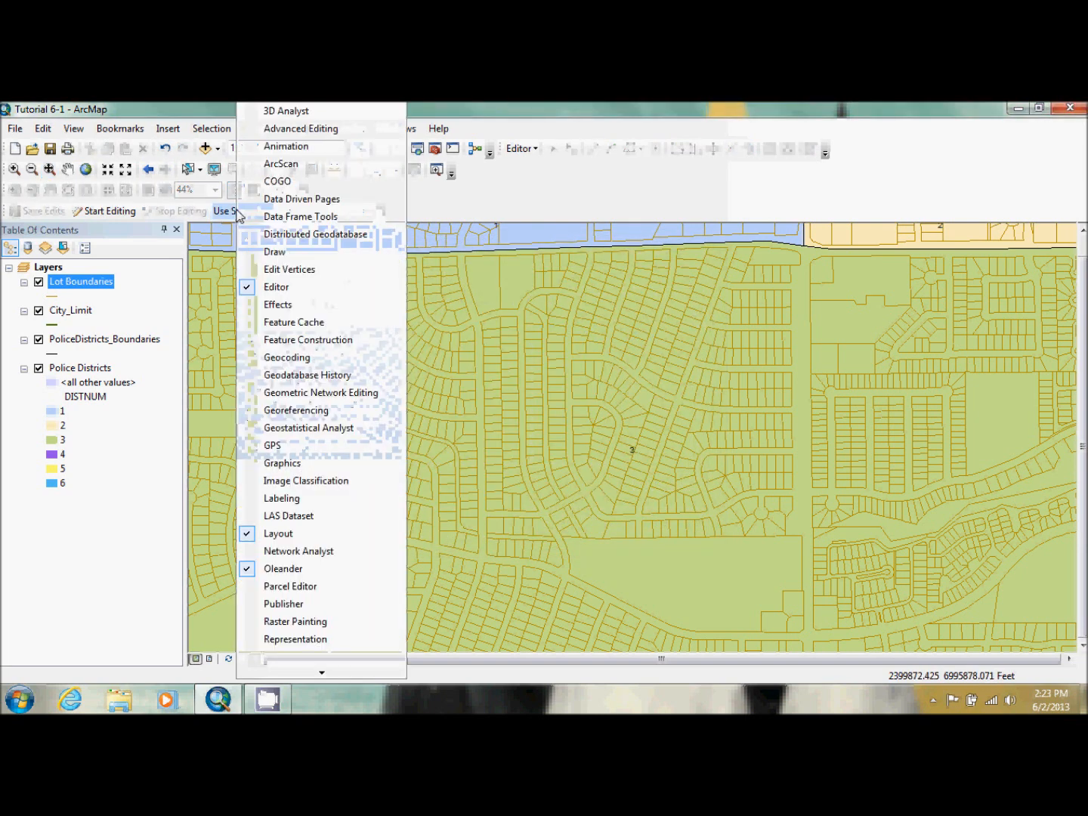
pyautogui.rightClick(229, 216)
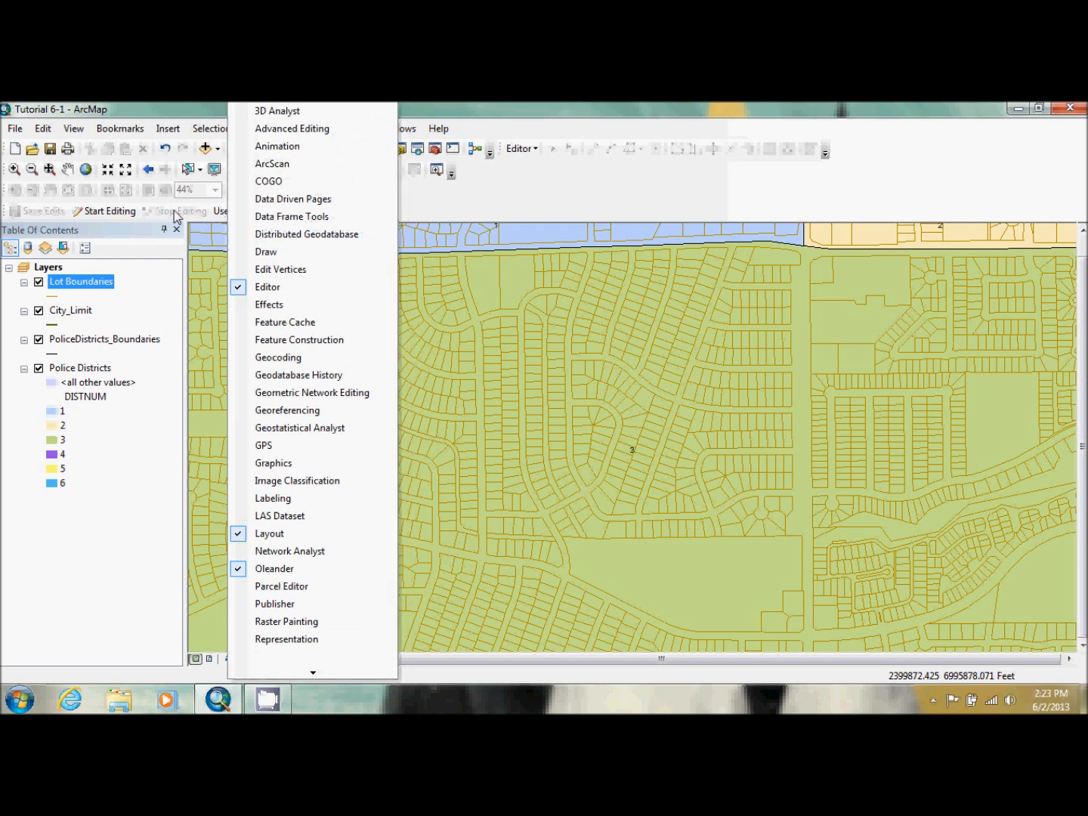
pyautogui.rightClick(116, 216)
pyautogui.rightClick(85, 215)
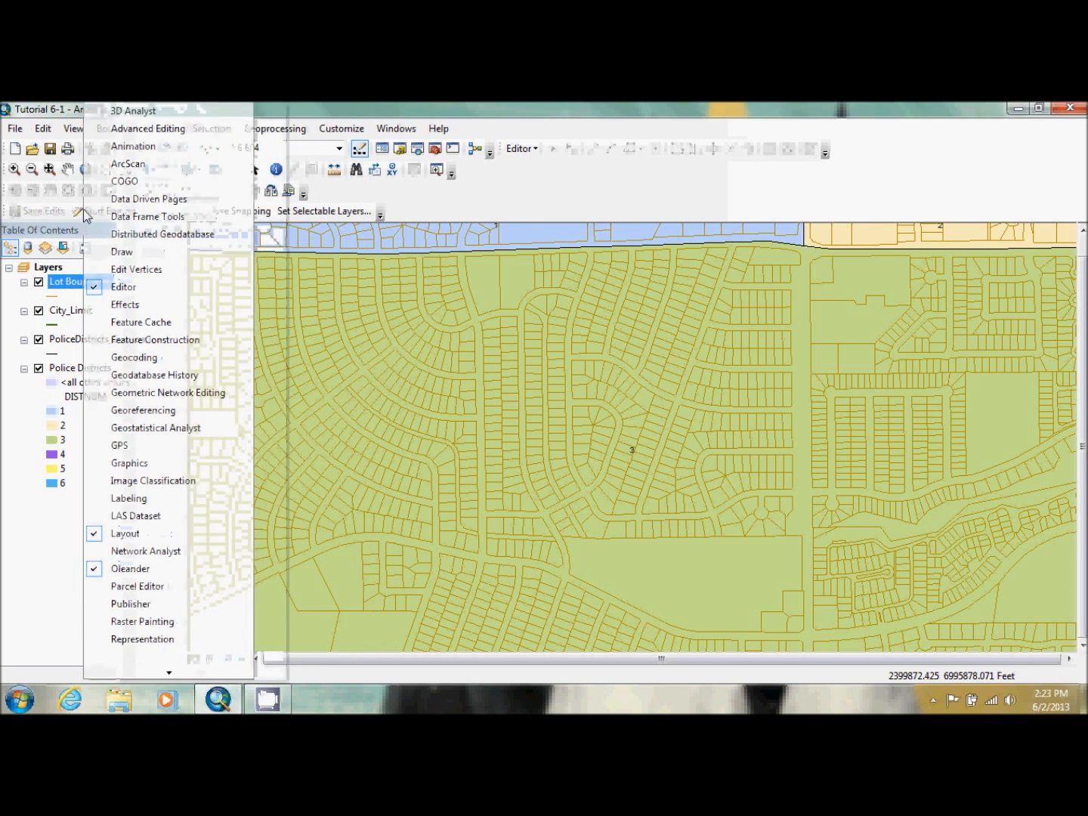
pyautogui.click(634, 207)
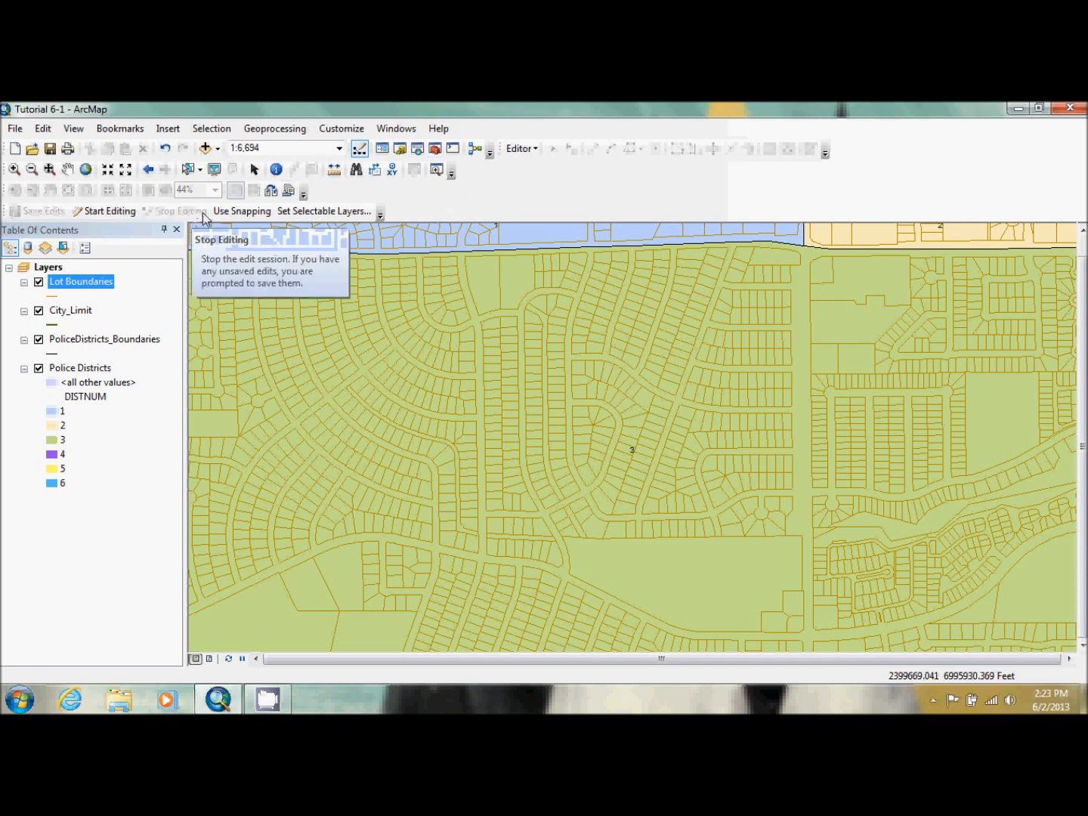
# Resume customizing the toolbars and add a New Menu to the Oleander toolbar after Set Selectable Layers
pyautogui.click(333, 130)
pyautogui.click(354, 204)
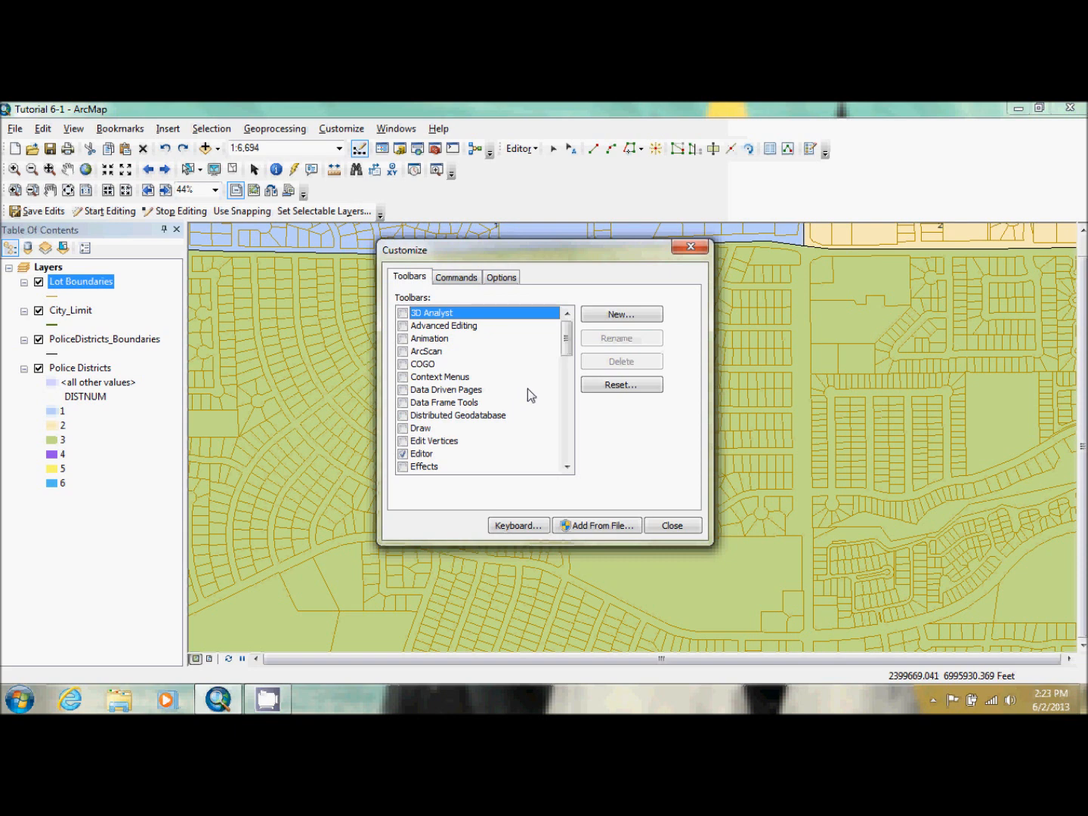
pyautogui.moveTo(568, 346); pyautogui.dragTo(570, 488)
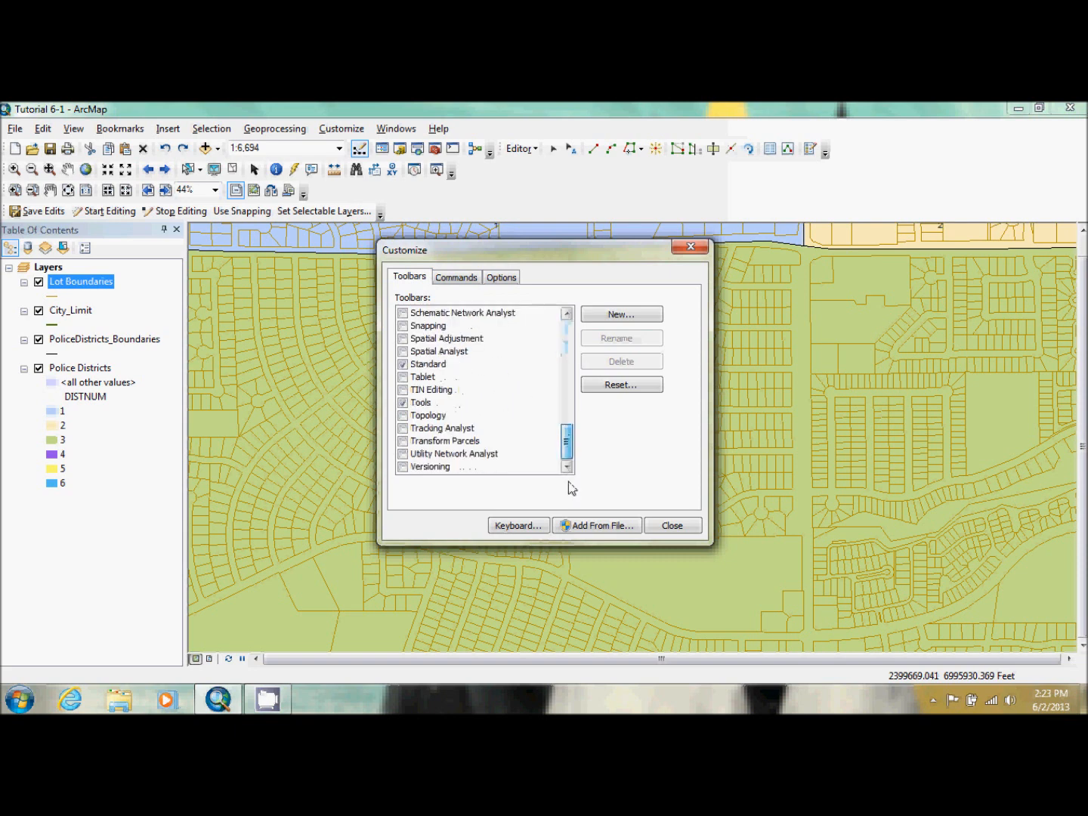
pyautogui.moveTo(568, 445); pyautogui.dragTo(568, 404)
pyautogui.click(446, 382)
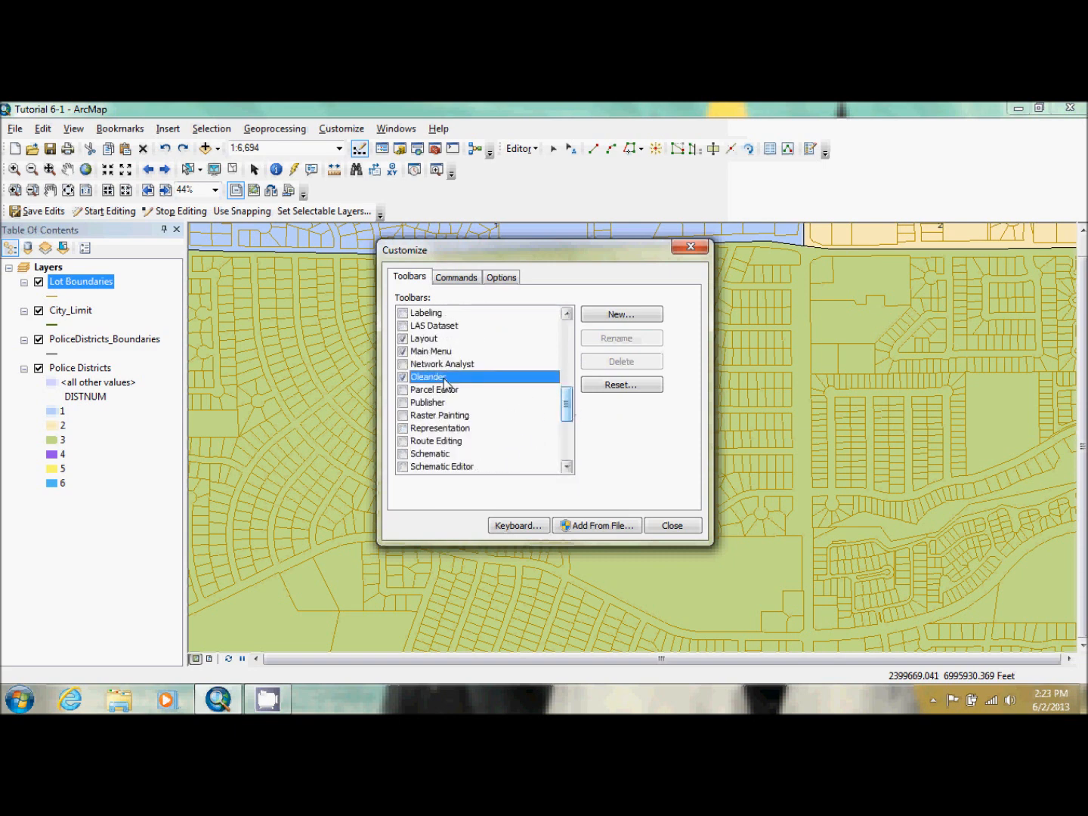
pyautogui.click(462, 278)
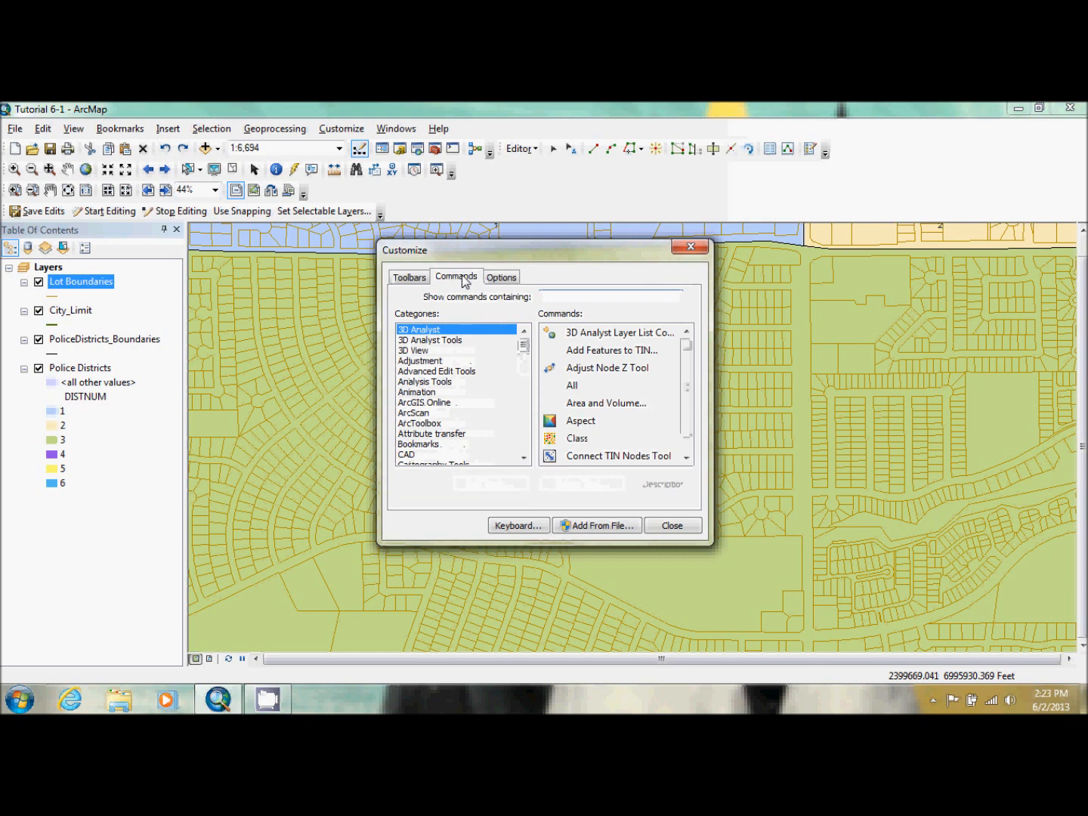
pyautogui.moveTo(523, 346); pyautogui.dragTo(425, 458)
pyautogui.click(425, 455)
pyautogui.moveTo(594, 333); pyautogui.dragTo(387, 213)
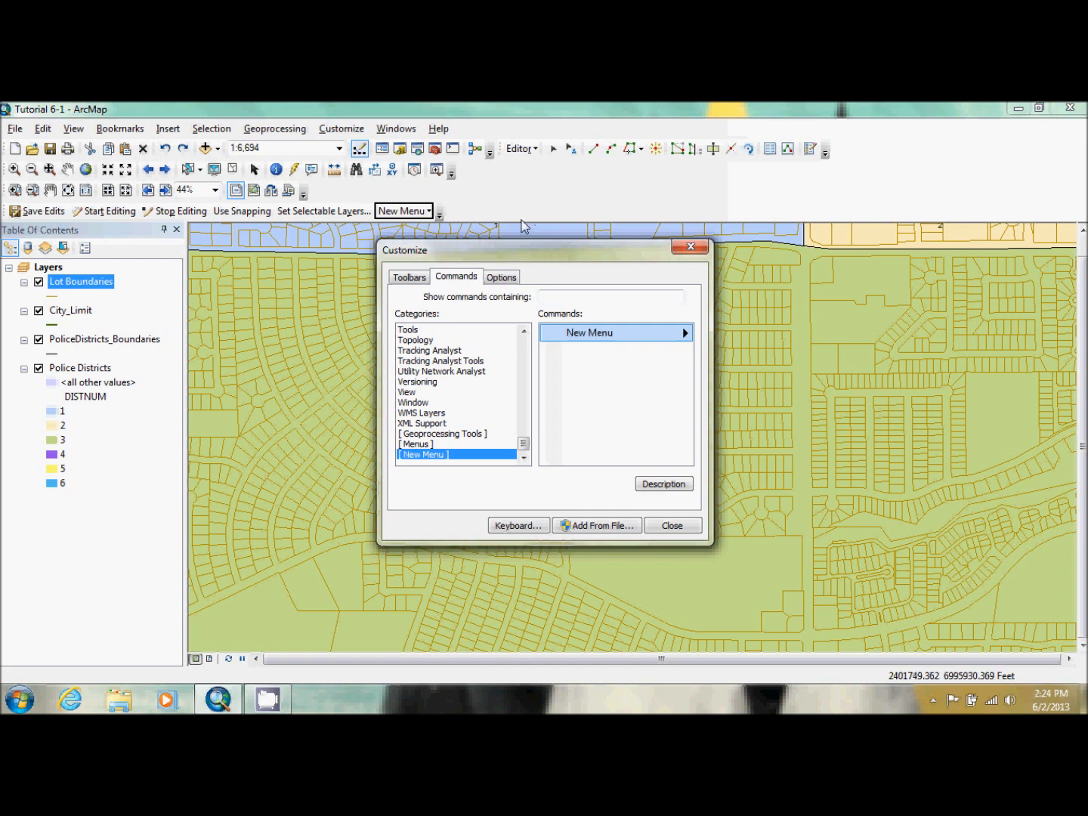
# Try to rename the new menu on the Oleander toolbar to "Select View"
pyautogui.rightClick(399, 211)
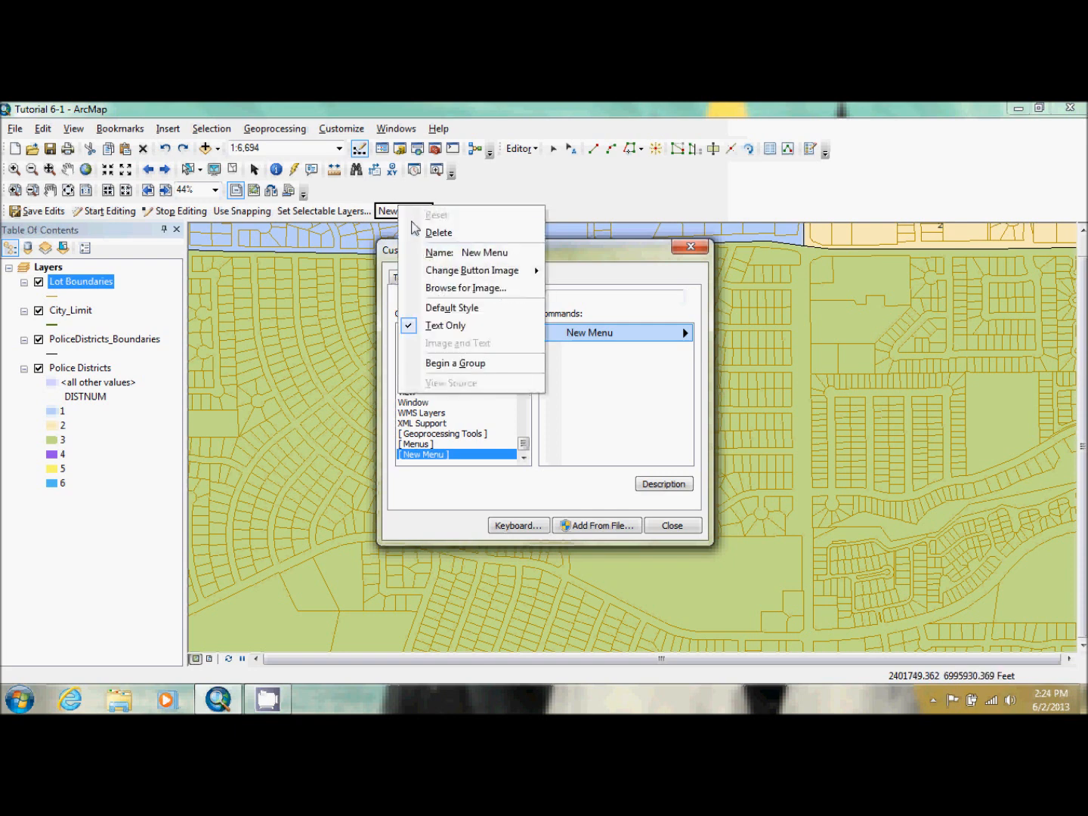
pyautogui.click(469, 254)
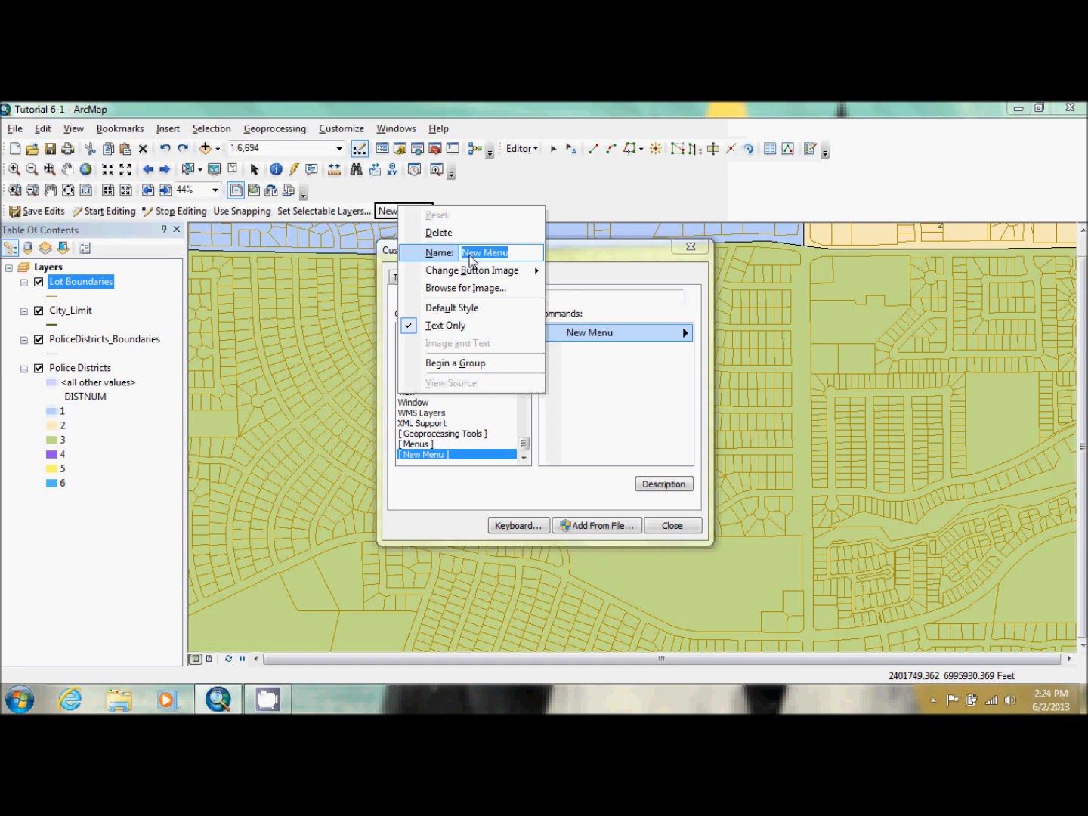
pyautogui.write('Select View')
pyautogui.click(605, 383)
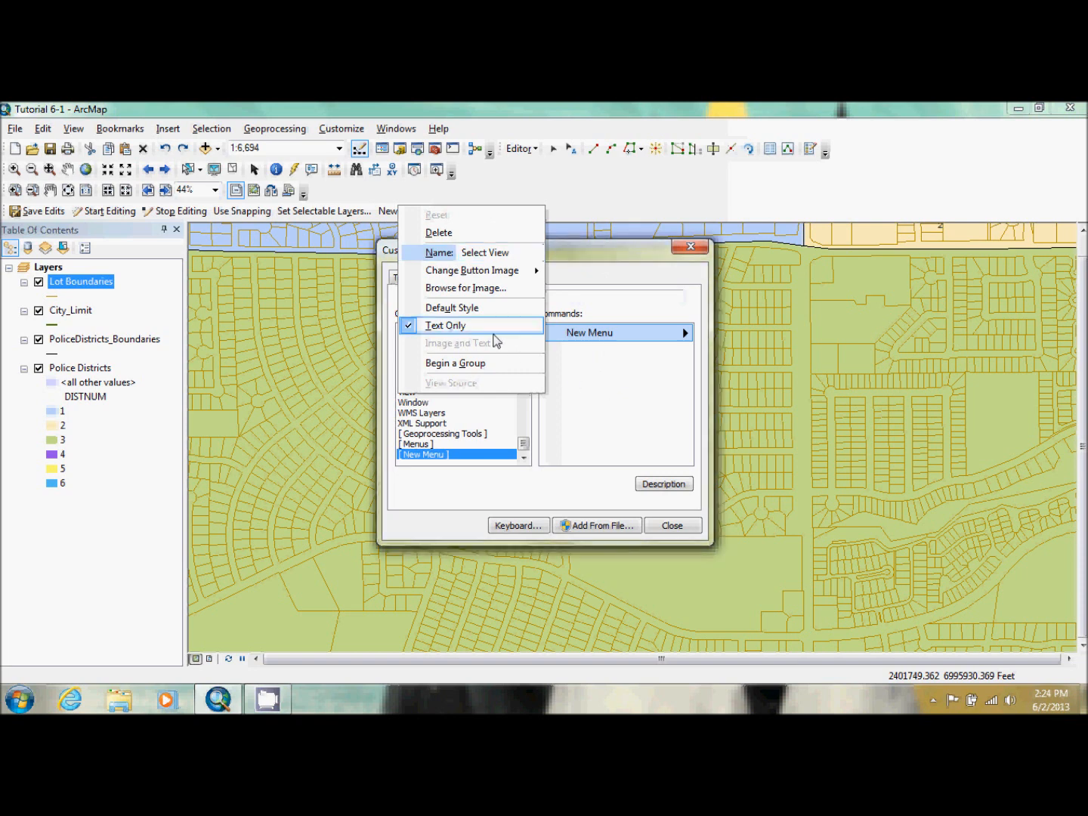
pyautogui.moveTo(498, 270)
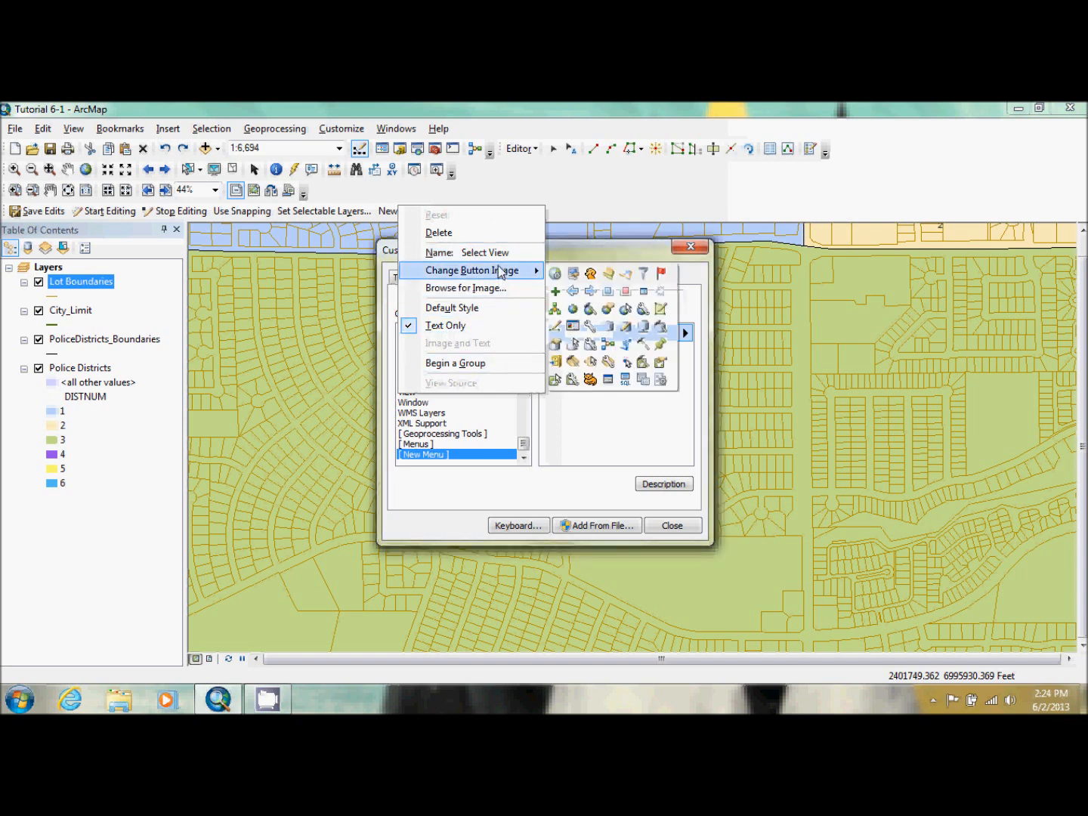
pyautogui.click(391, 212)
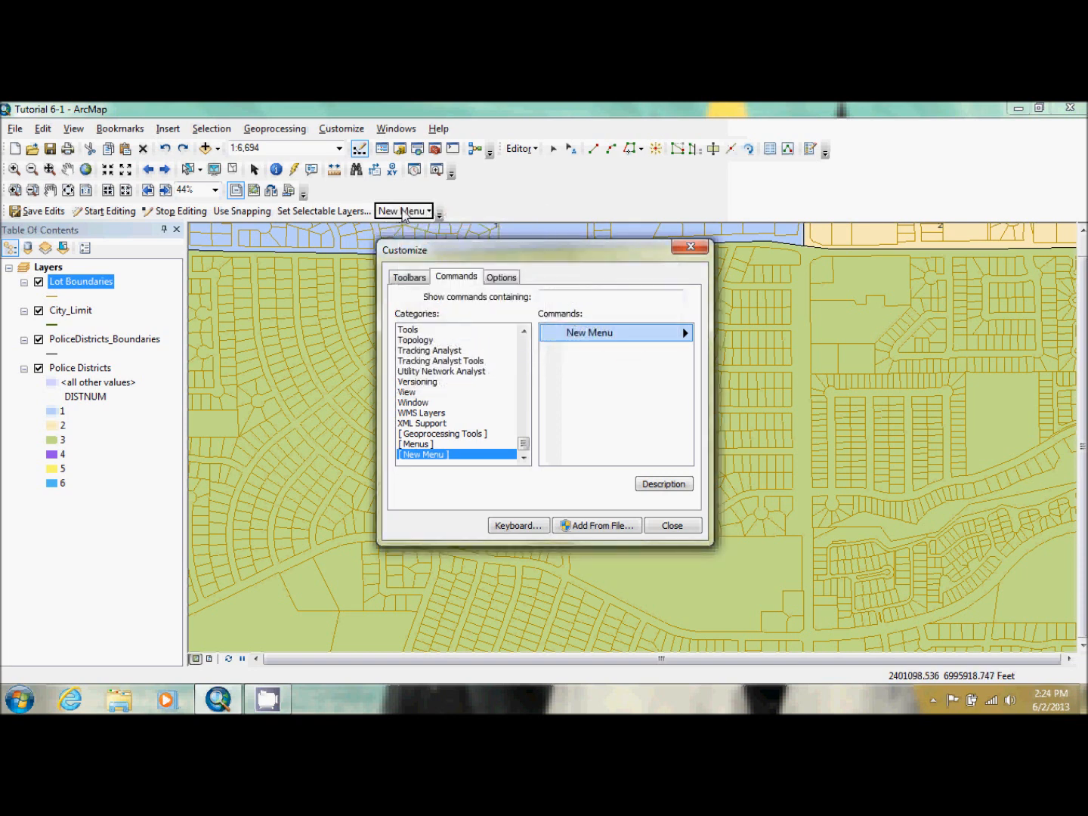
# Rename the new menu on the Oleander toolbar as "Select View"
pyautogui.rightClick(401, 211)
pyautogui.click(478, 260)
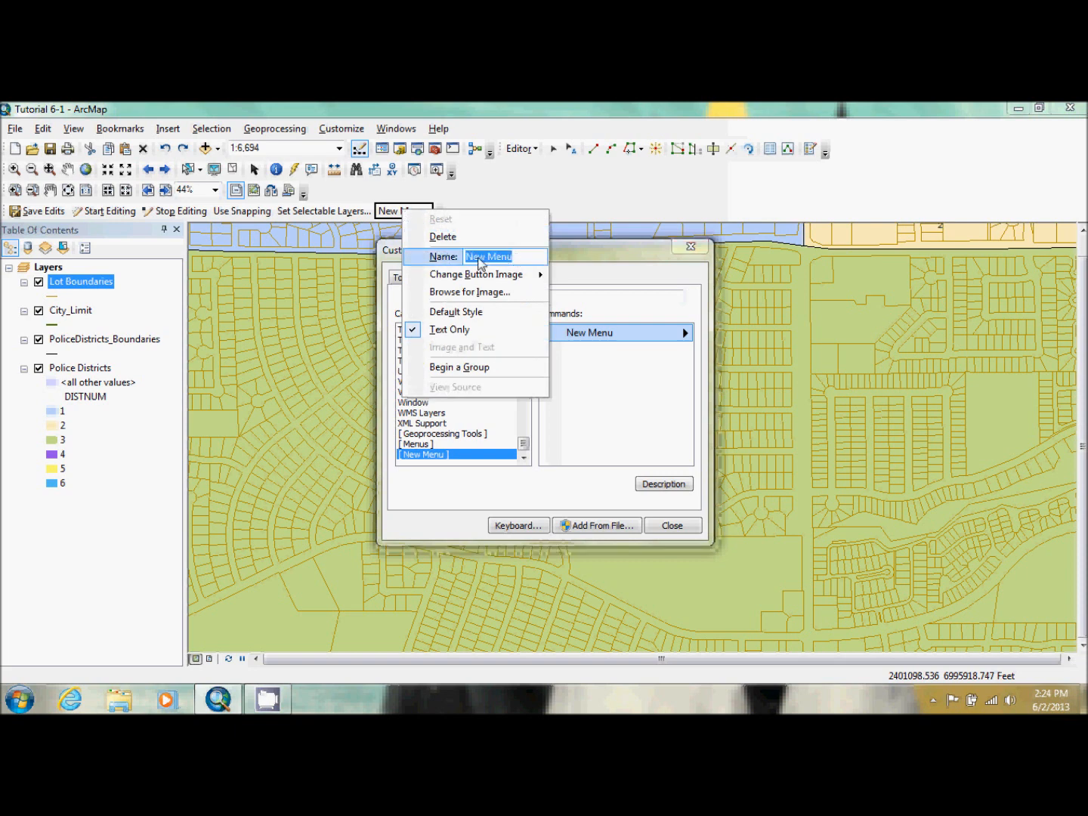
pyautogui.write('Sel')
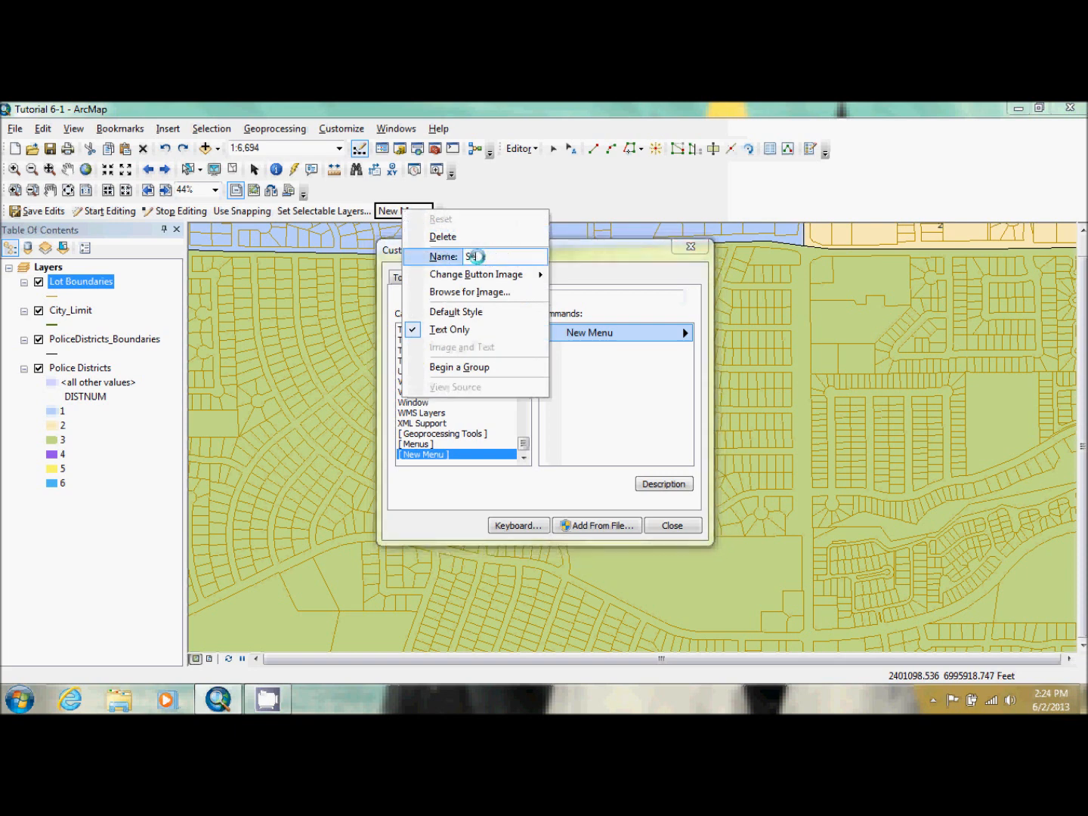
pyautogui.write('ect View')
pyautogui.press('Return')
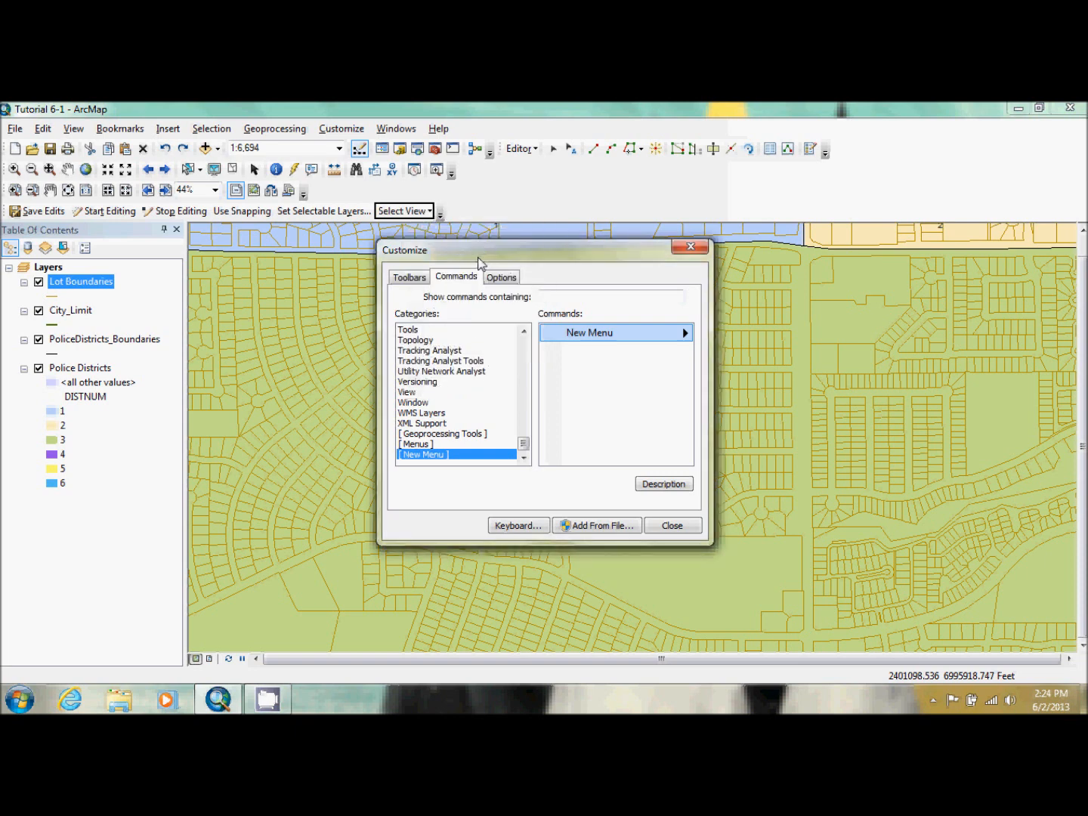
# Search the commands for "data view" and add Data View from the View category to the Select View menu
pyautogui.click(594, 297)
pyautogui.write('data view')
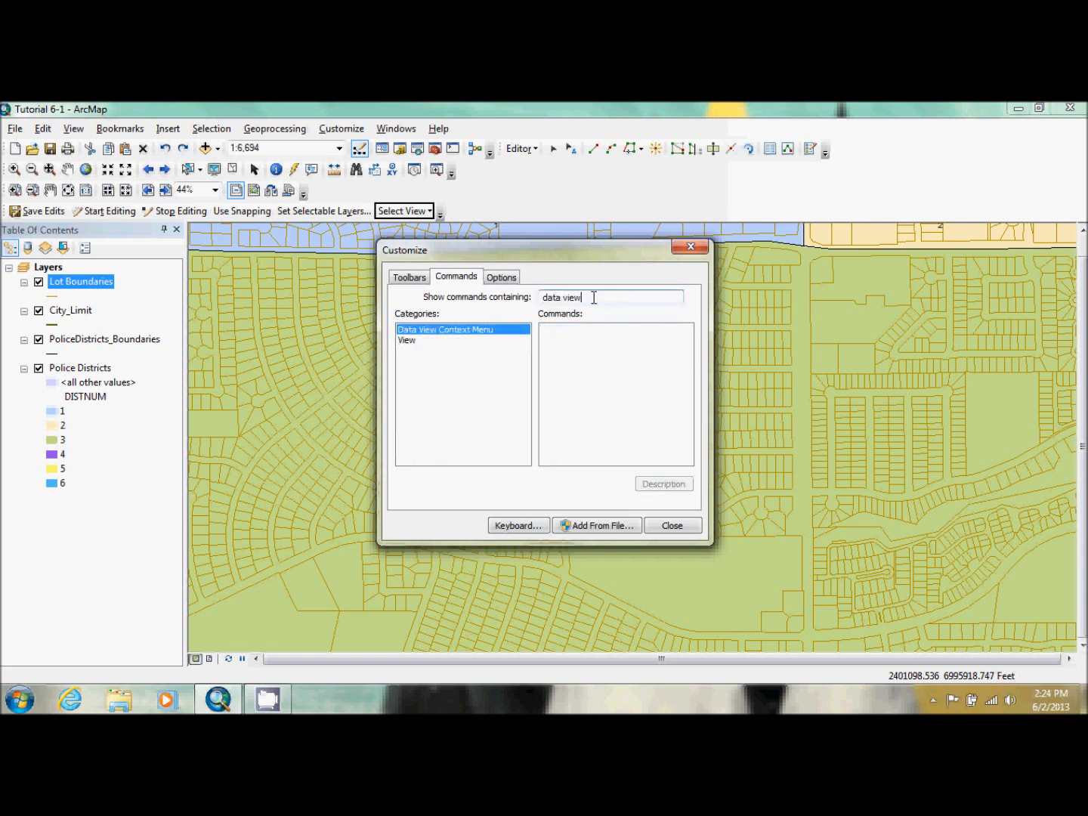
pyautogui.click(455, 340)
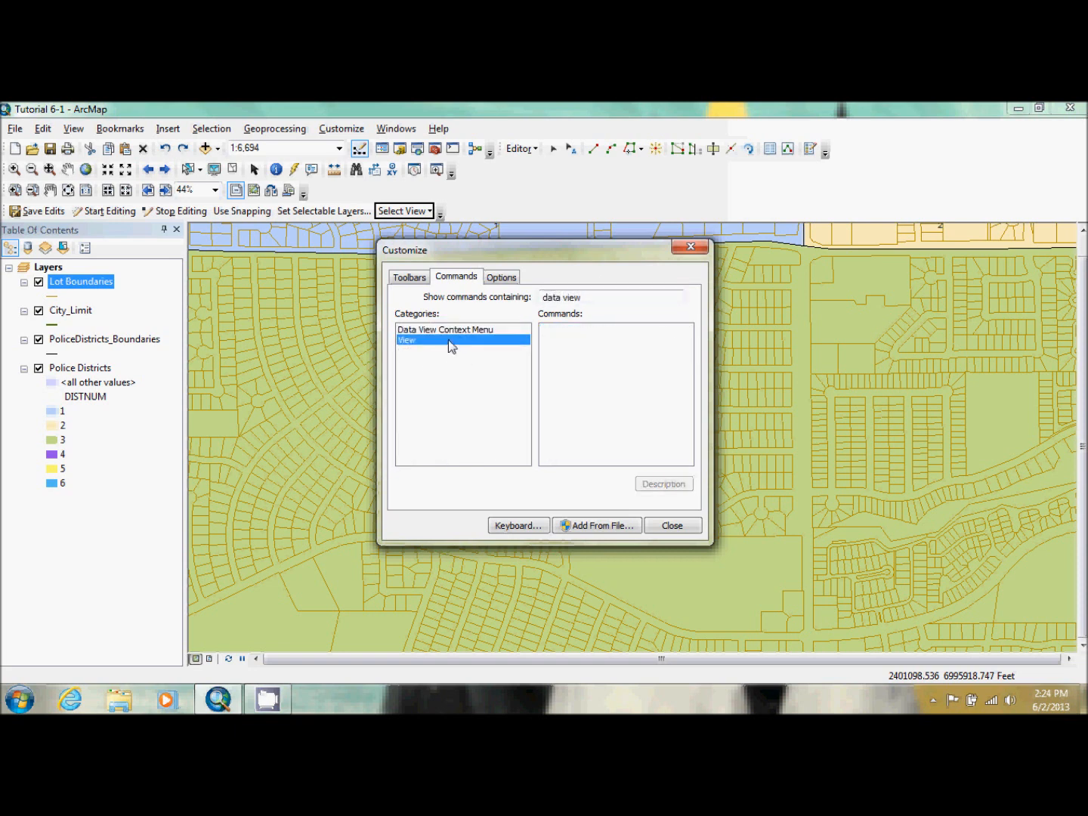
pyautogui.moveTo(572, 335)
pyautogui.mouseDown()
pyautogui.moveTo(550, 330)
pyautogui.moveTo(409, 220)
pyautogui.moveTo(387, 219)
pyautogui.moveTo(404, 213)
pyautogui.moveTo(390, 229)
pyautogui.mouseUp()
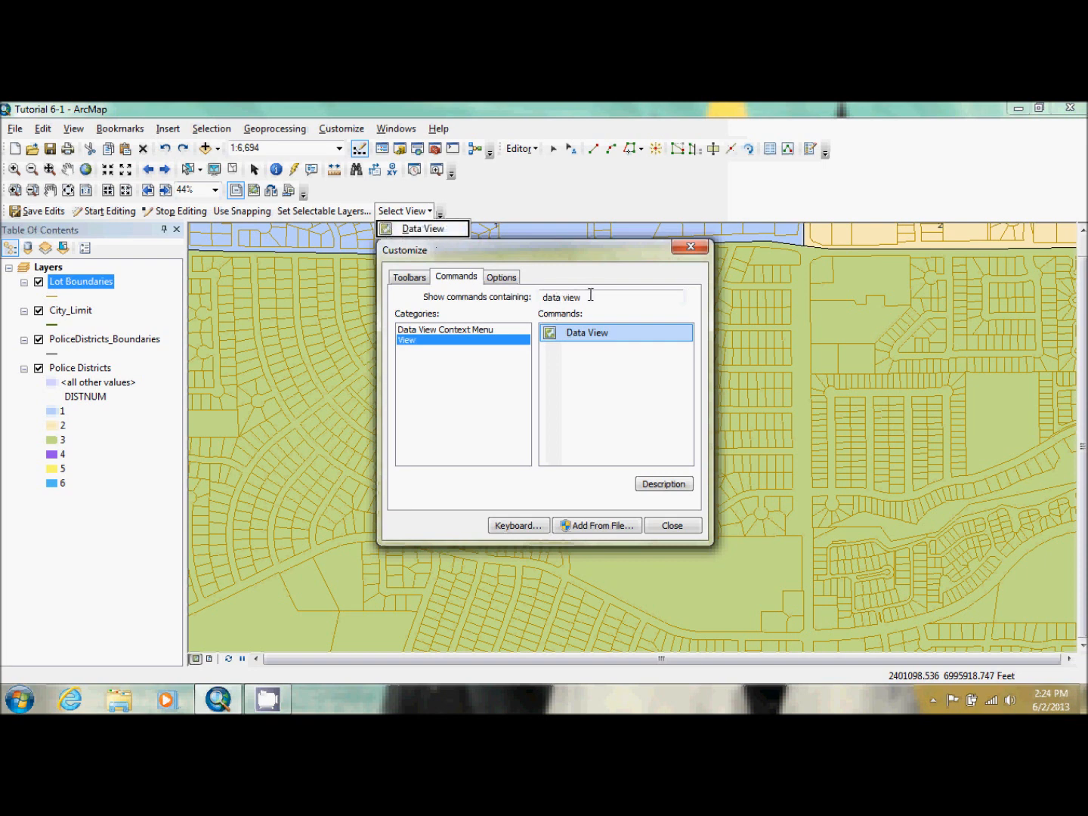
# Search the commands for "layout view", add Layout View below Data View in the Select View menu, and finish customizing
pyautogui.moveTo(591, 295); pyautogui.dragTo(522, 310)
pyautogui.press('BackSpace')
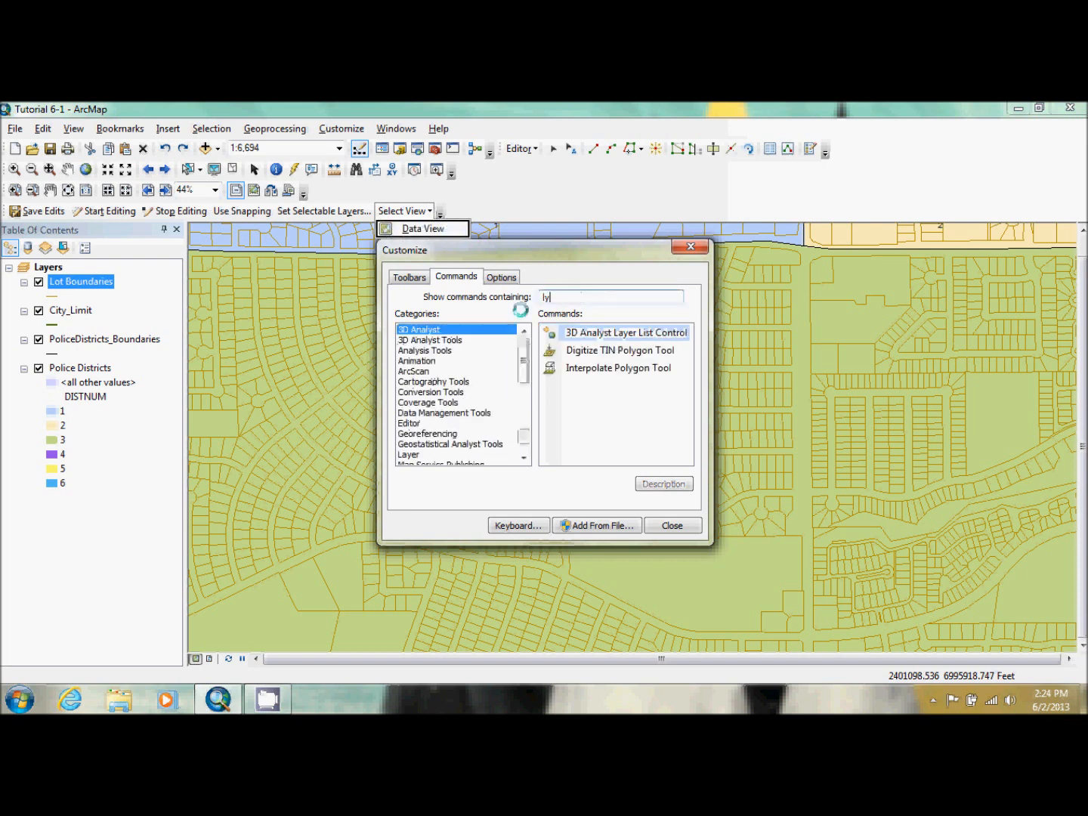
pyautogui.write('layout view')
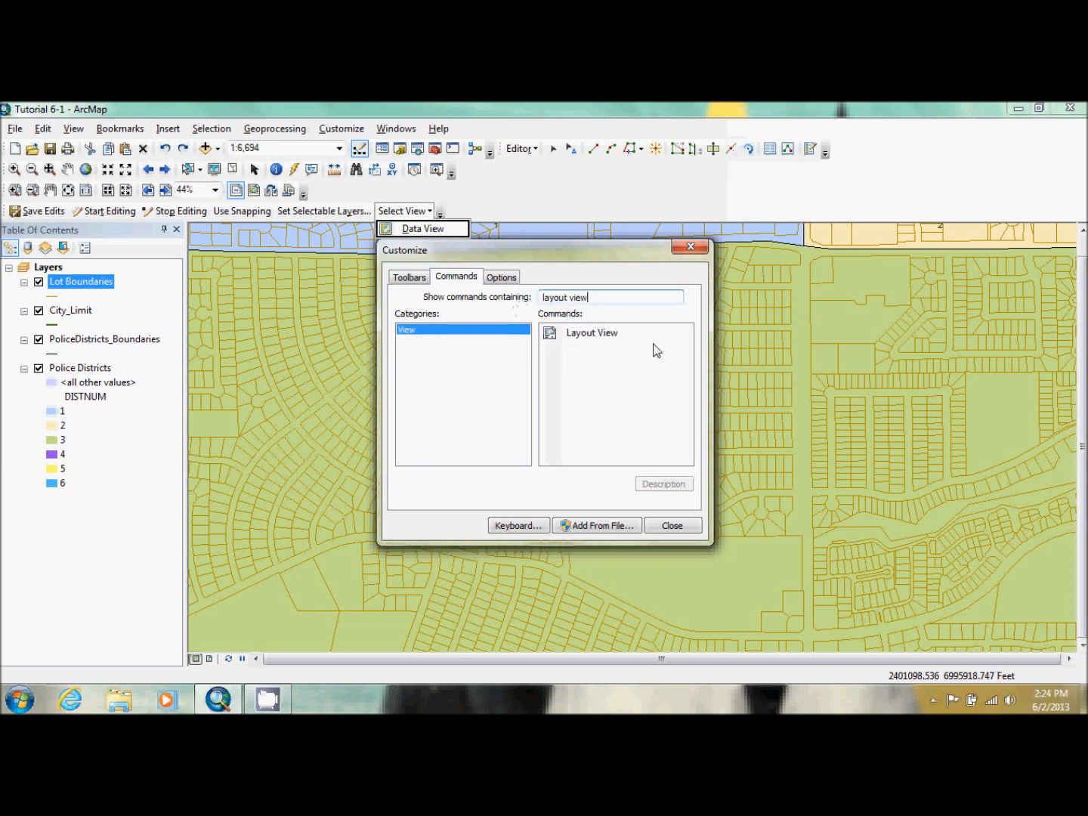
pyautogui.moveTo(607, 340); pyautogui.dragTo(429, 244)
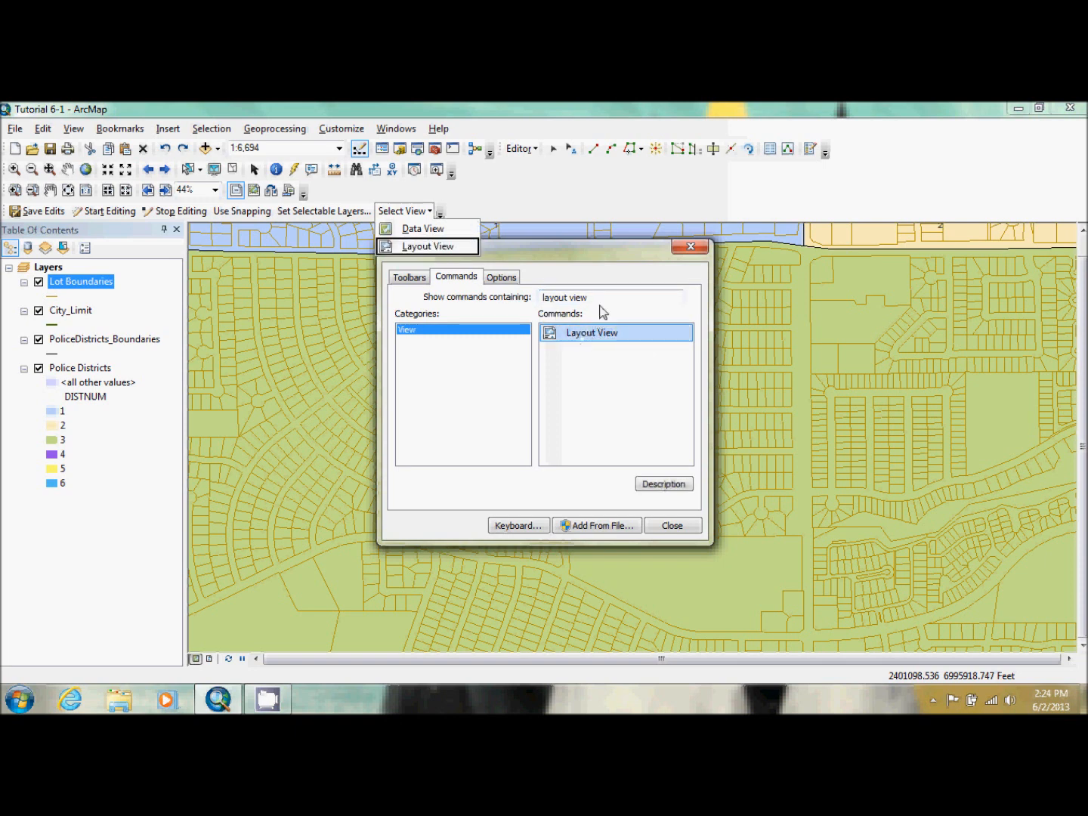
pyautogui.moveTo(627, 296); pyautogui.dragTo(515, 316)
pyautogui.press('BackSpace')
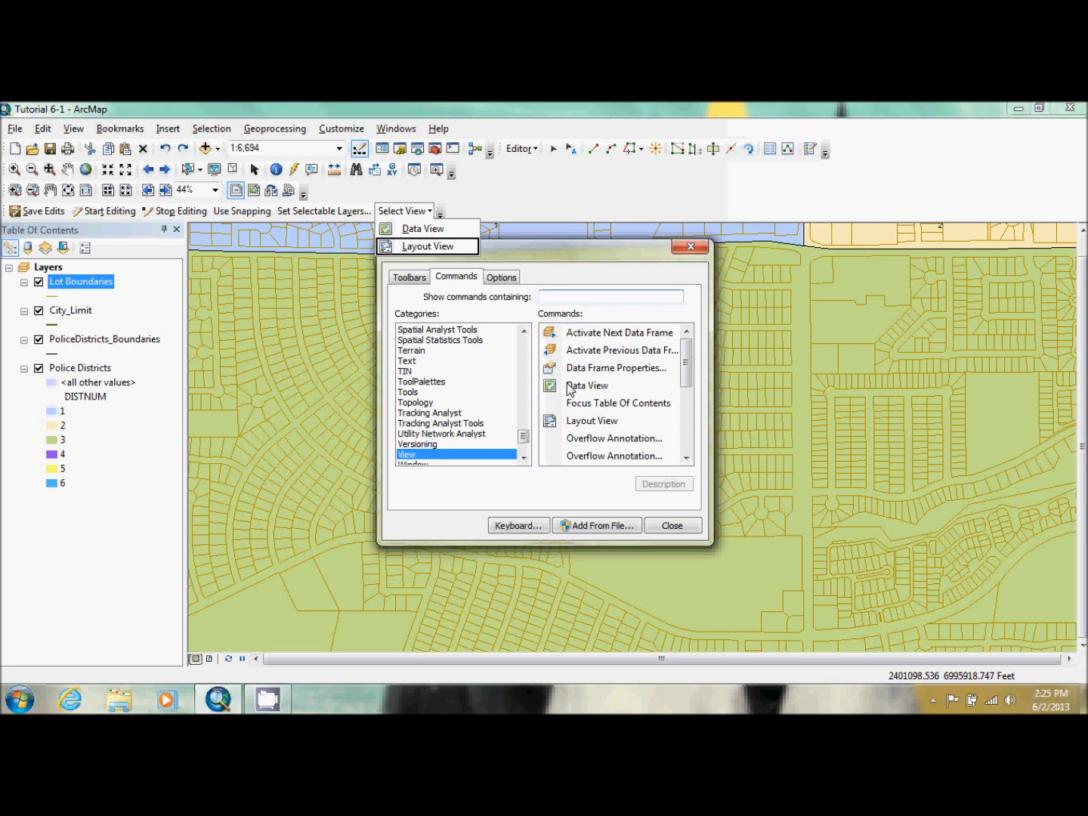
pyautogui.click(672, 525)
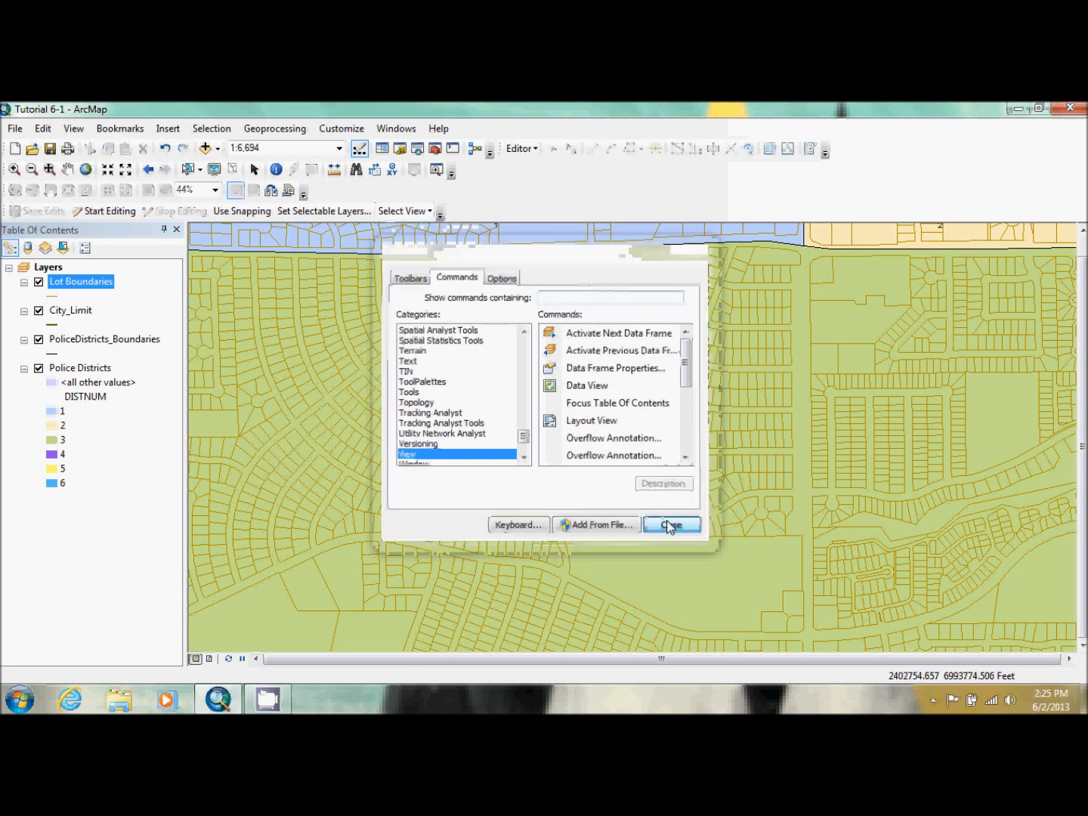
# Test the Select View menu by switching between Data View and Layout View, ending in Data View
pyautogui.click(401, 212)
pyautogui.click(412, 228)
pyautogui.click(401, 212)
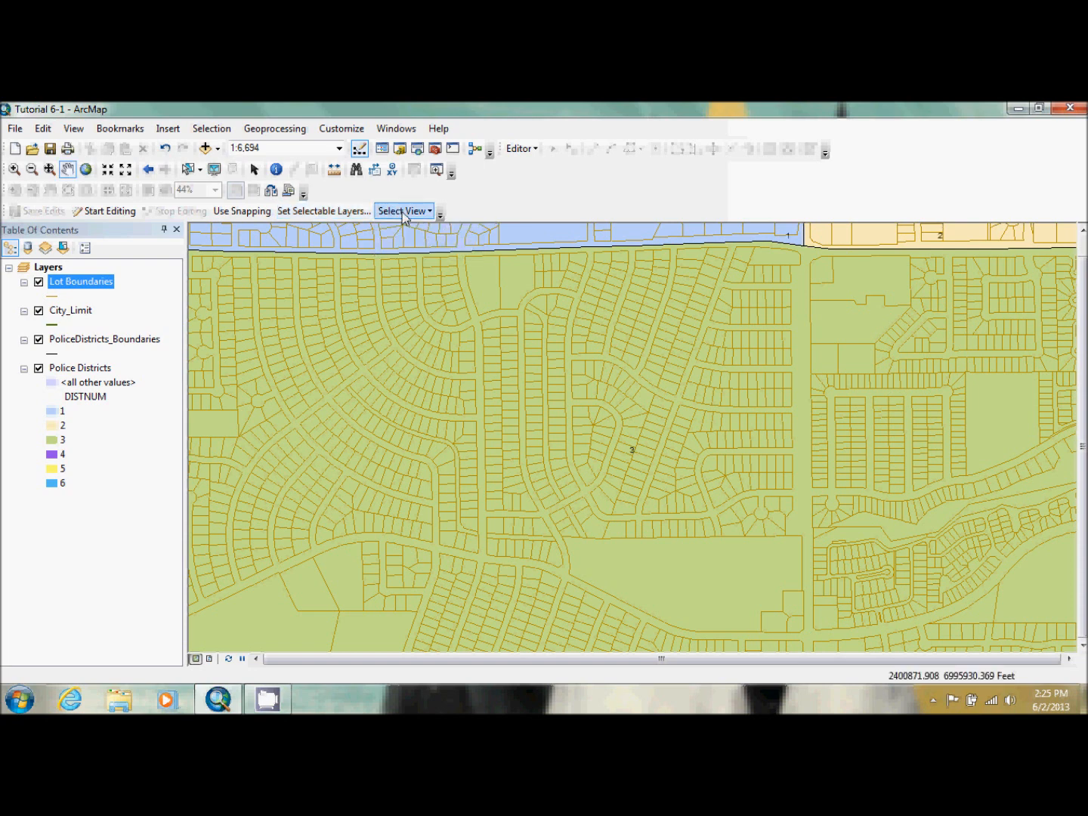
pyautogui.click(408, 246)
pyautogui.click(405, 212)
pyautogui.click(409, 229)
pyautogui.click(67, 169)
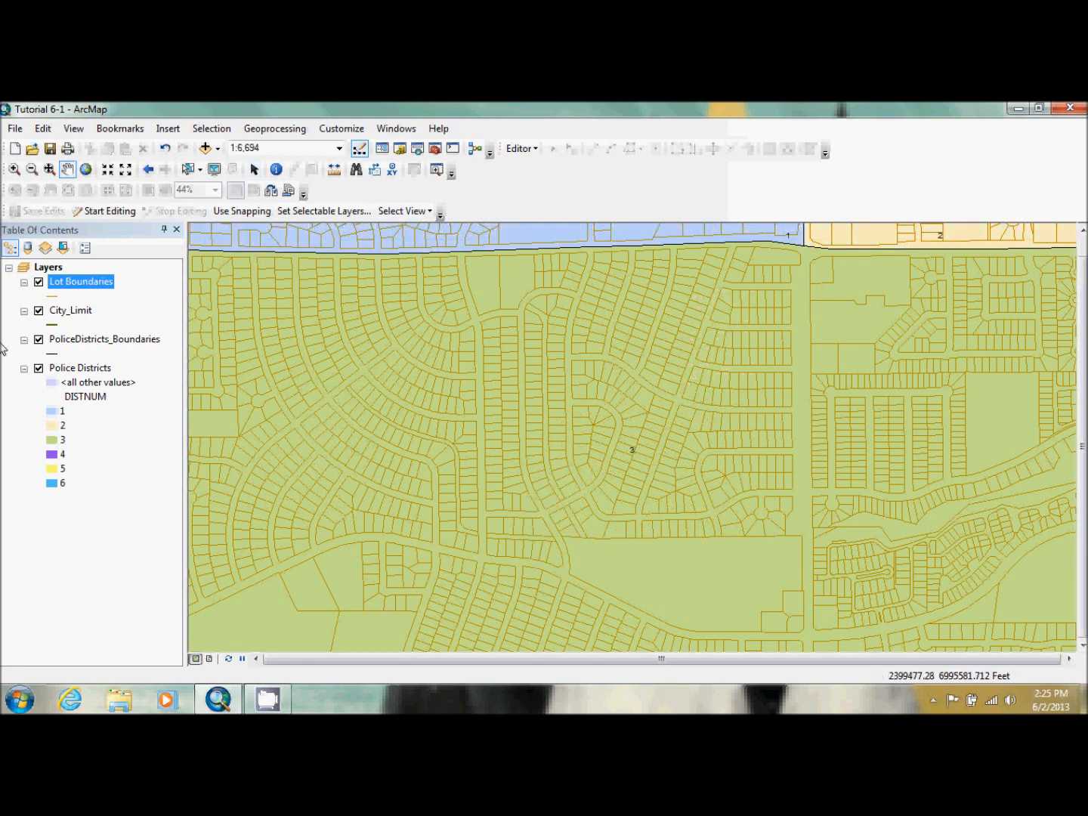
# Examine the commands in the Lot Boundaries layer's context menu
pyautogui.rightClick(78, 283)
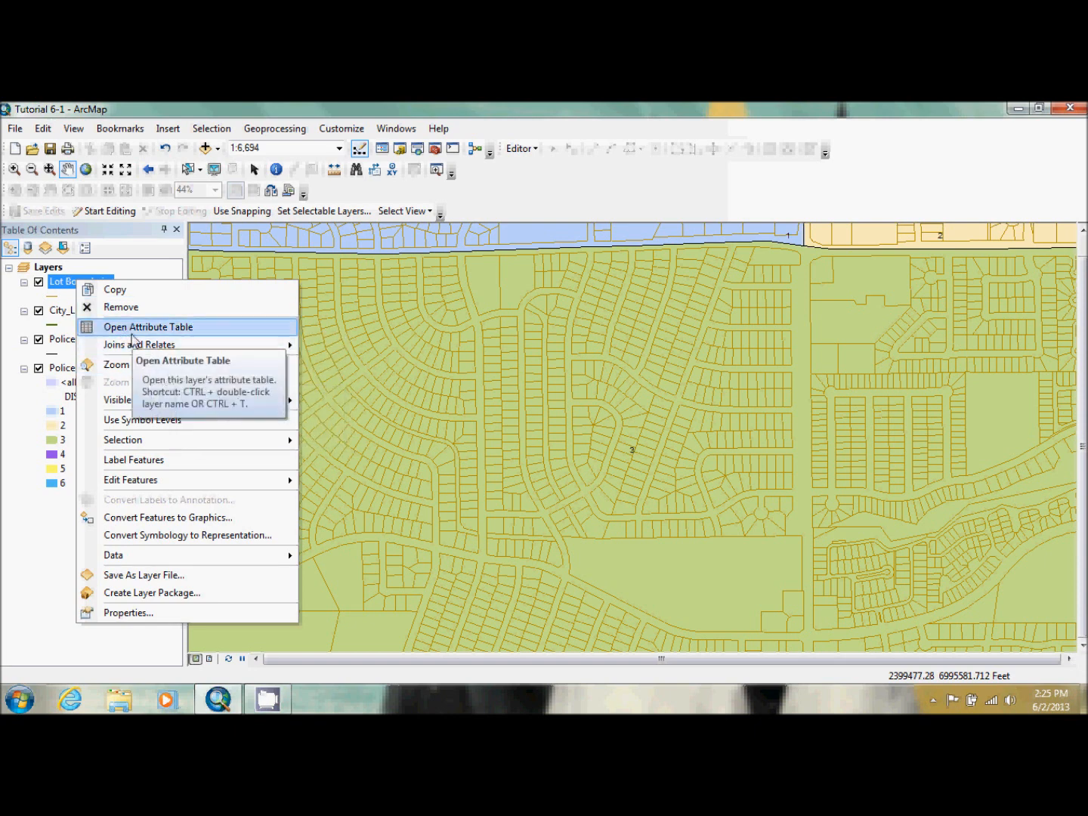
pyautogui.moveTo(160, 346)
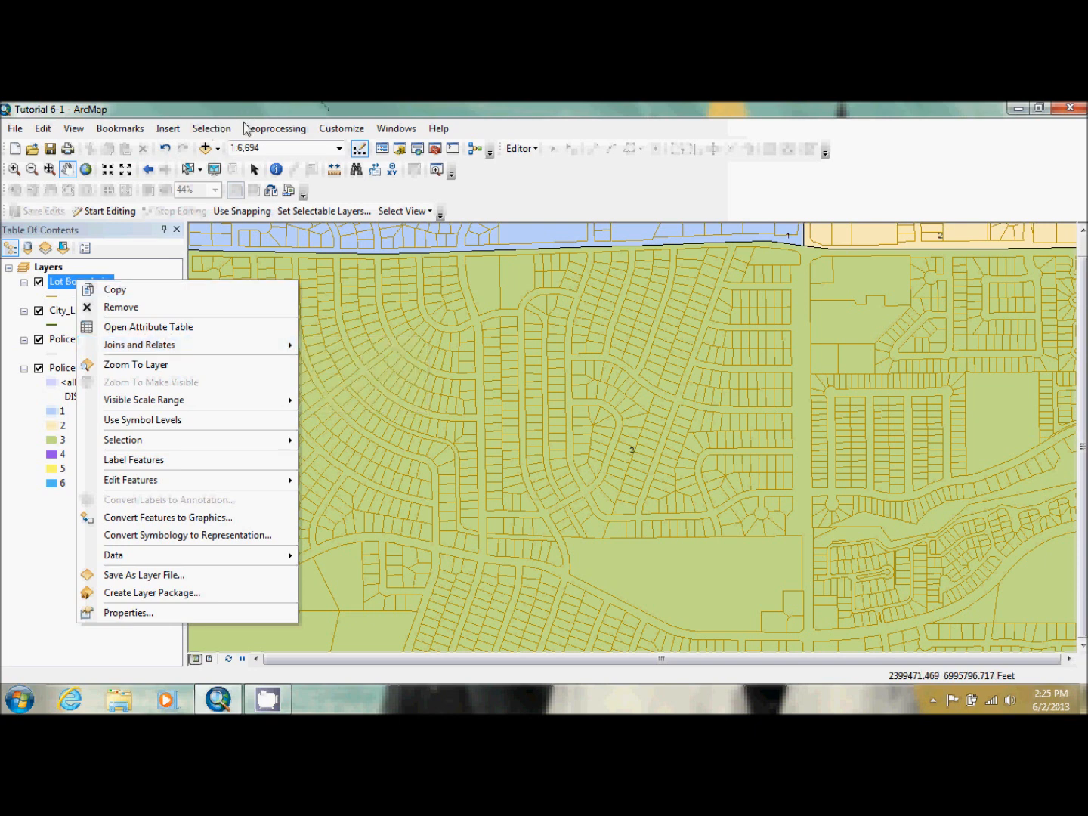
pyautogui.click(340, 128)
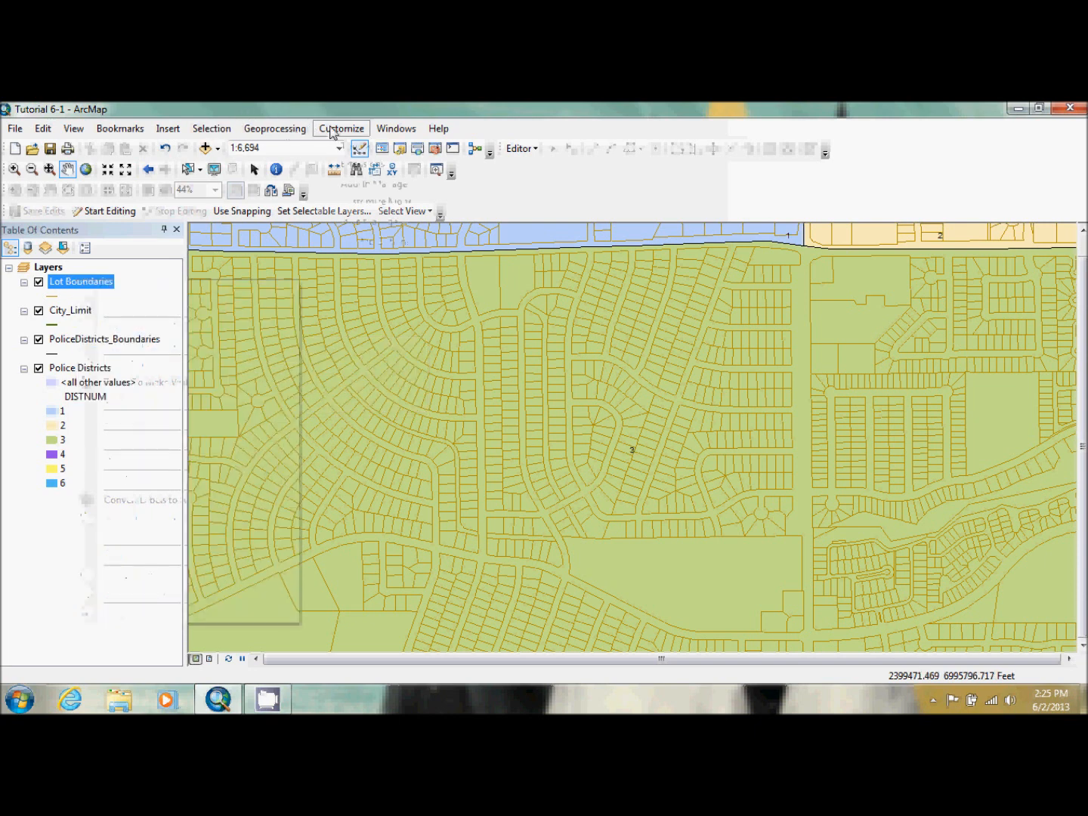
# Resume customizing, turn on the Context Menus toolbar, and float it over the table of contents
pyautogui.click(340, 128)
pyautogui.click(374, 201)
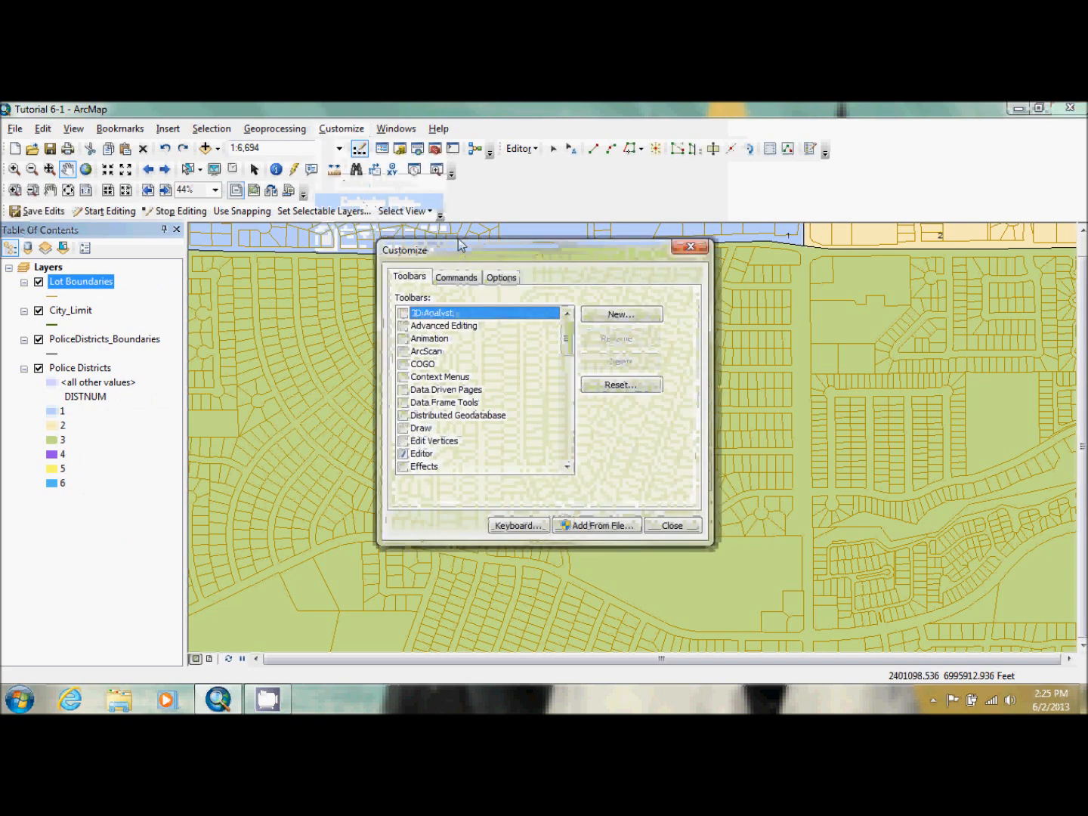
pyautogui.moveTo(473, 251); pyautogui.dragTo(810, 243)
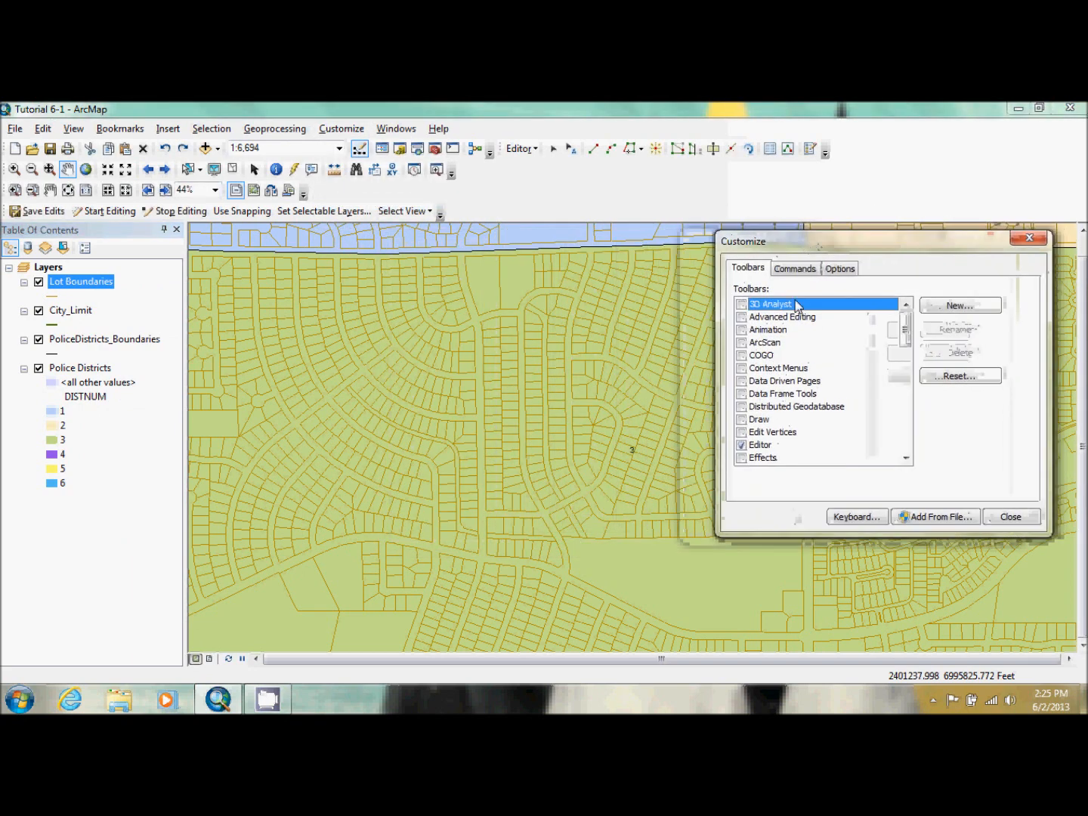
pyautogui.click(781, 370)
pyautogui.click(742, 368)
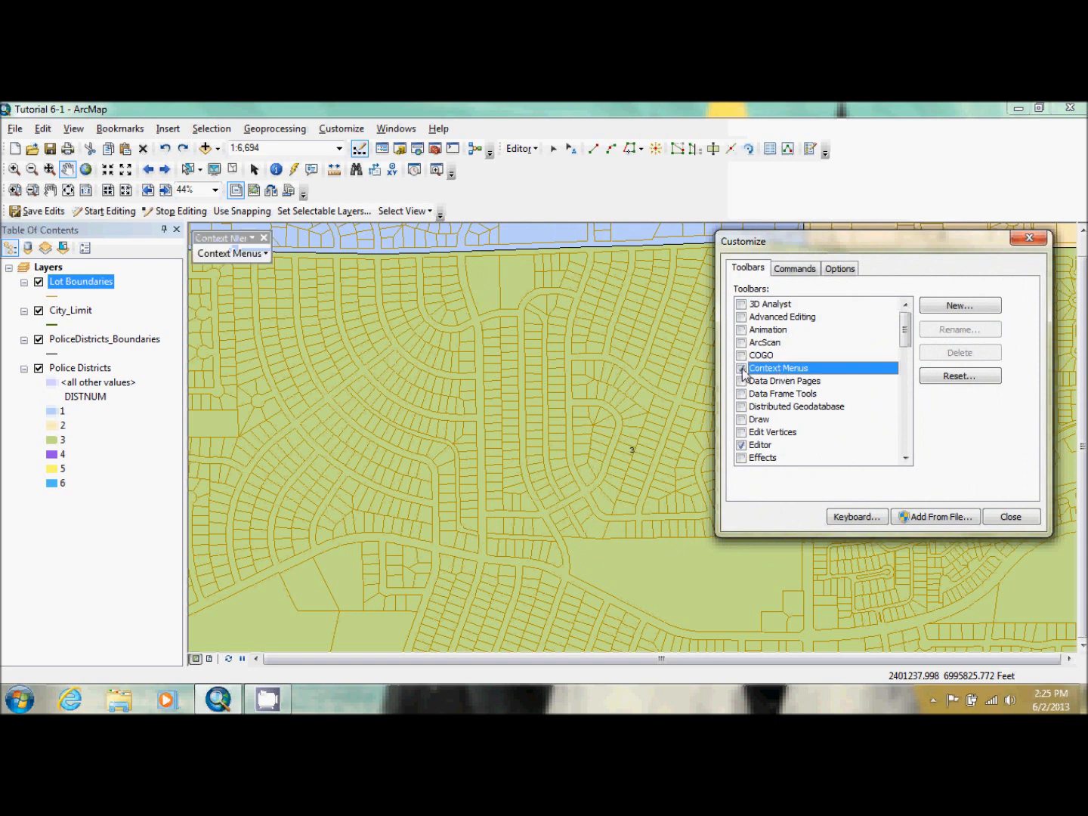
pyautogui.moveTo(229, 238); pyautogui.dragTo(148, 233)
pyautogui.click(152, 231)
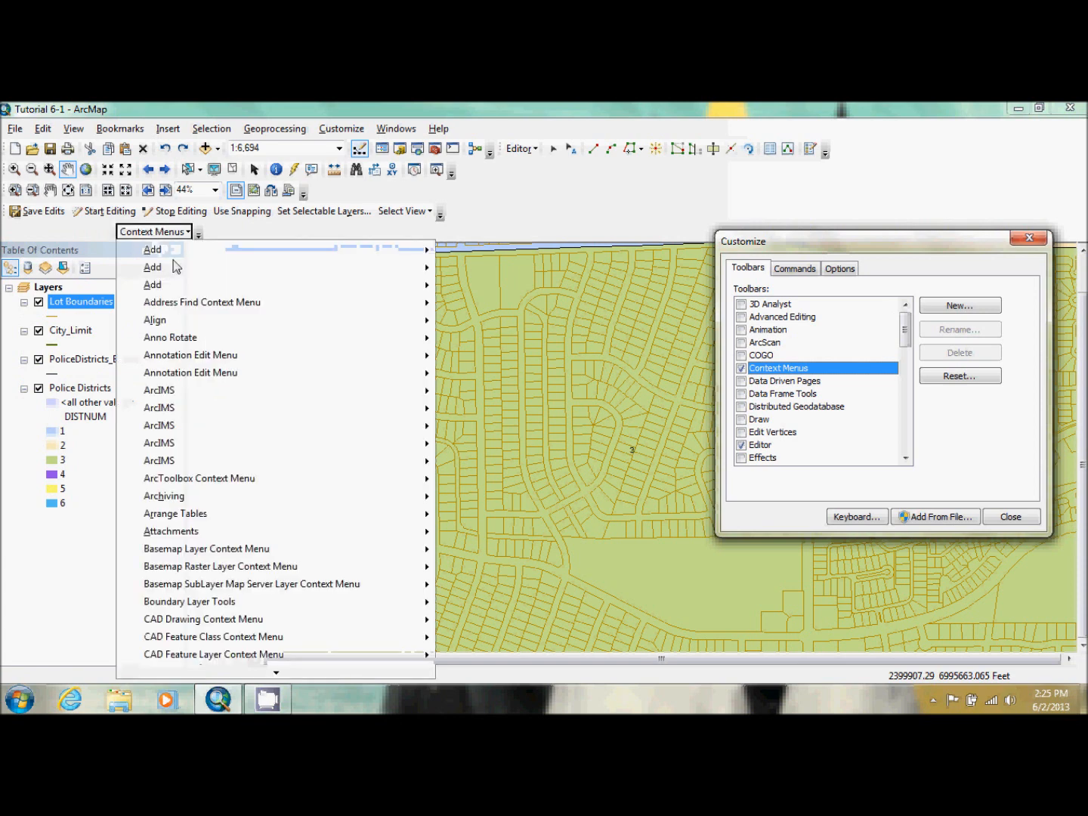
pyautogui.click(115, 231)
pyautogui.moveTo(115, 232)
pyautogui.mouseDown()
pyautogui.moveTo(117, 261)
pyautogui.moveTo(105, 253)
pyautogui.mouseUp()
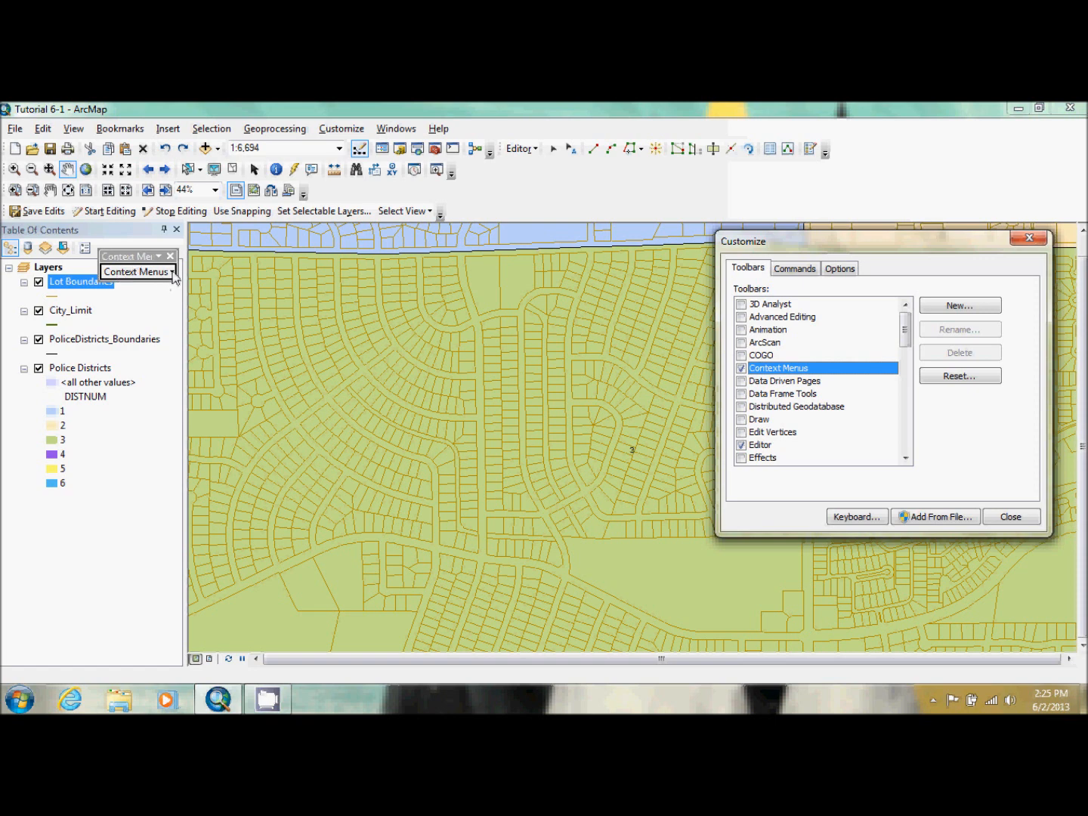
pyautogui.click(173, 273)
pyautogui.moveTo(271, 675)
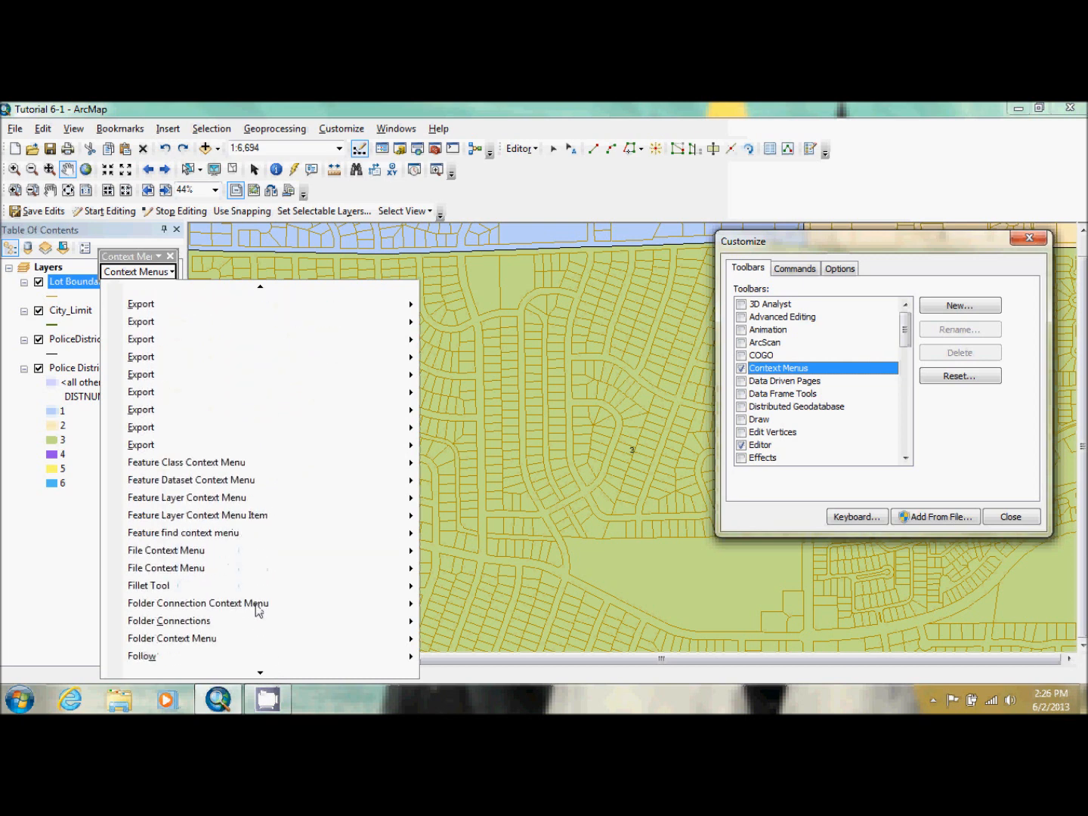
pyautogui.click(217, 500)
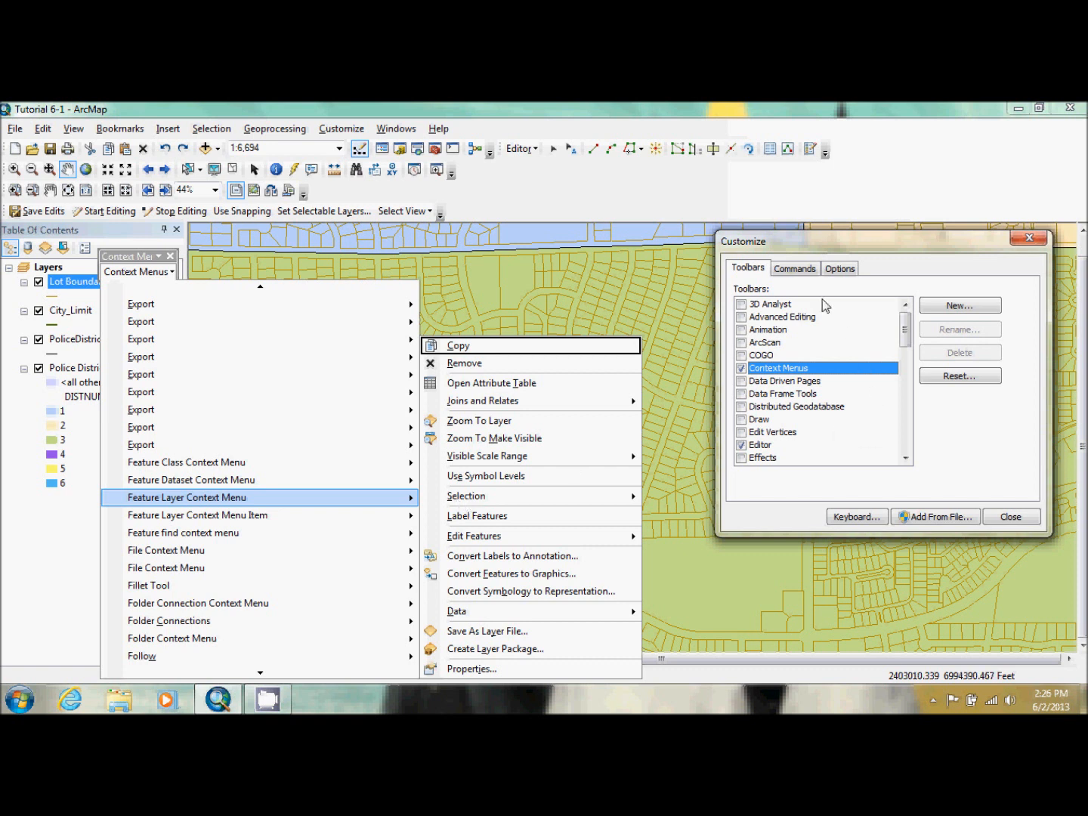
# Expand the Context Menus list and select Open Table Showing Selected Features from the Layer category of customizable commands
pyautogui.click(802, 277)
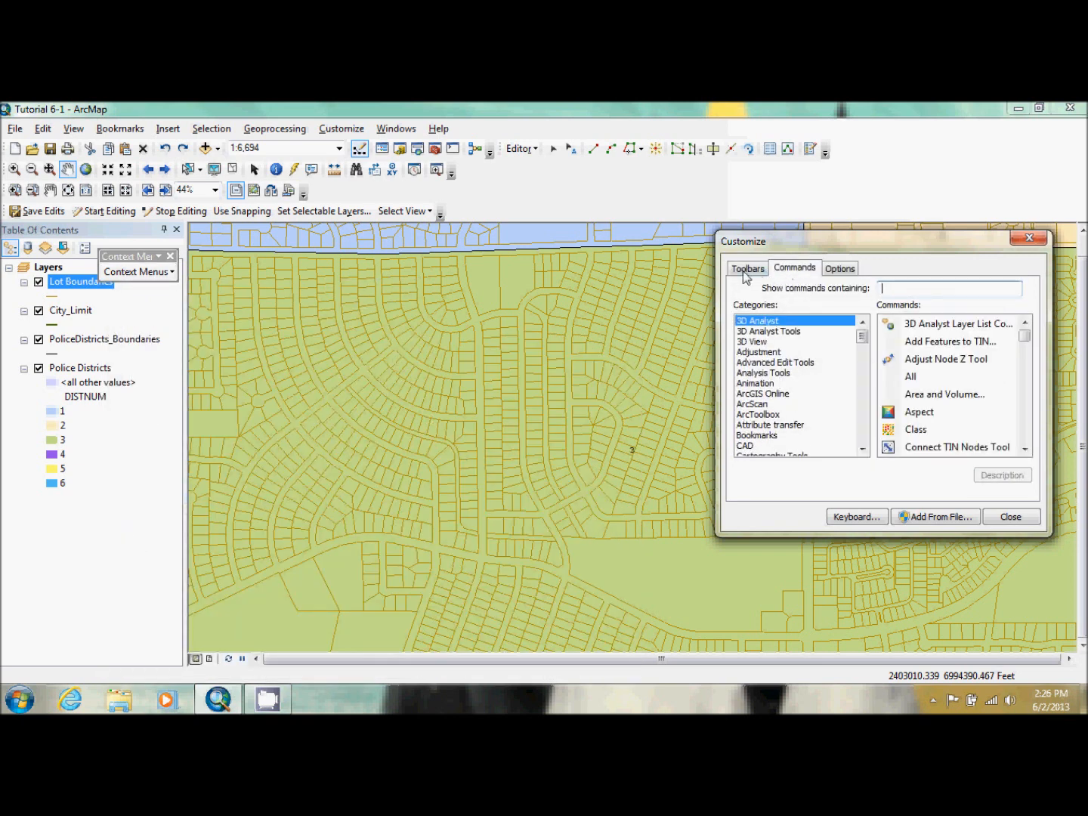
pyautogui.click(170, 272)
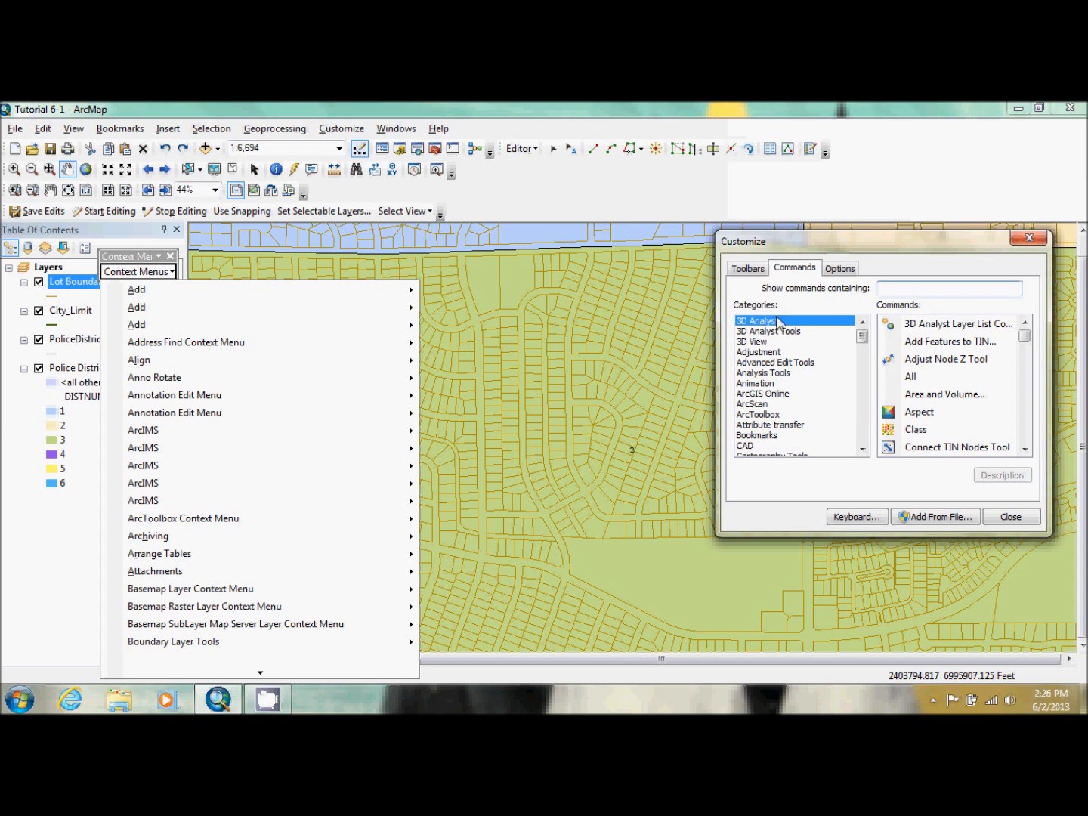
pyautogui.click(865, 421)
pyautogui.click(865, 426)
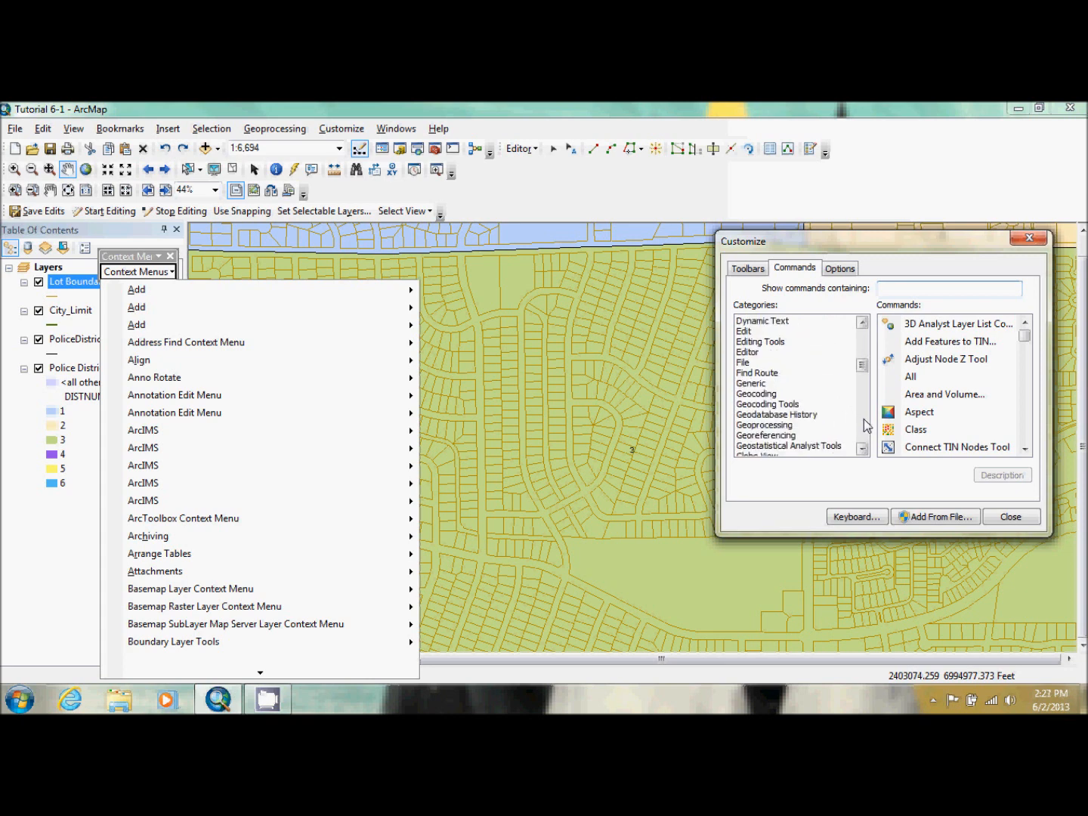
pyautogui.click(865, 425)
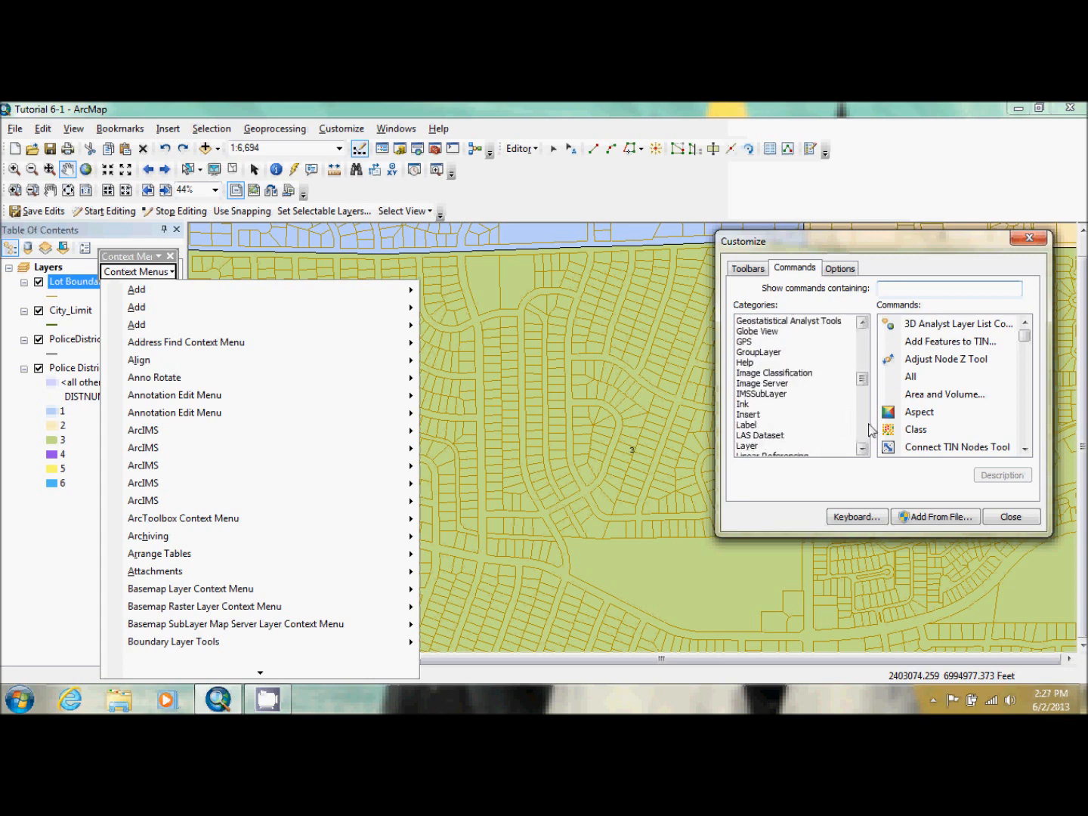
pyautogui.click(752, 449)
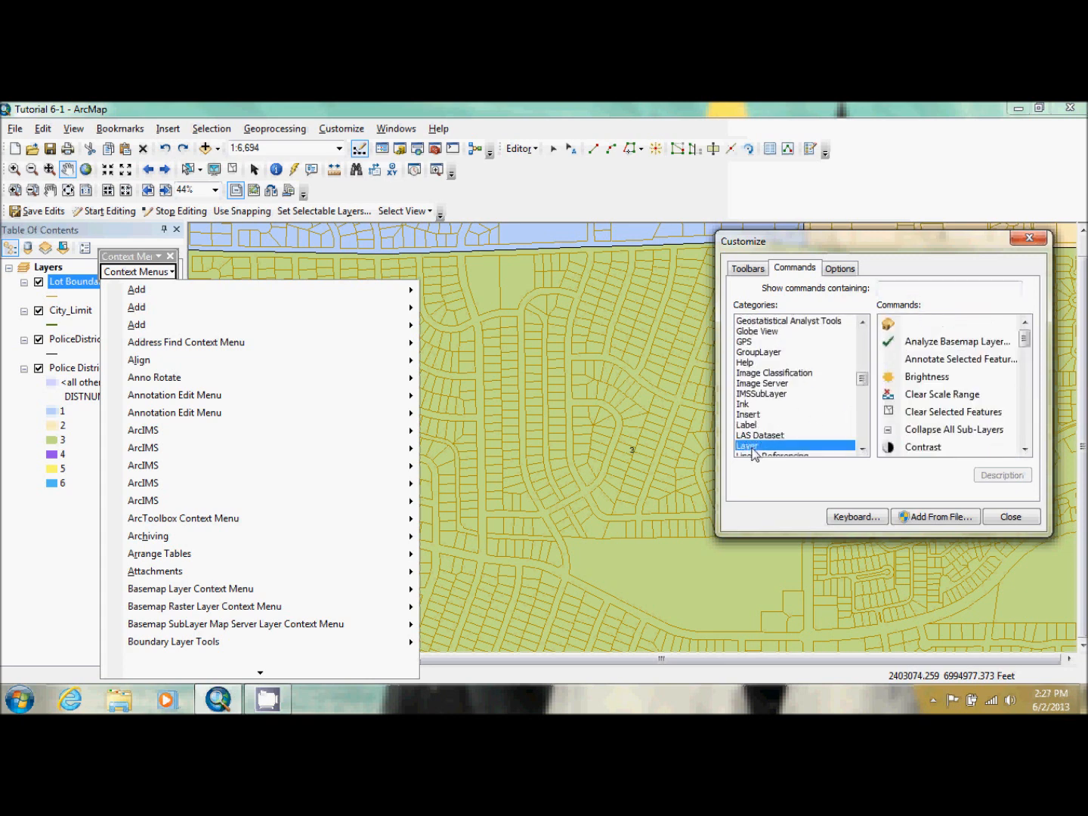
pyautogui.click(1026, 428)
pyautogui.click(1025, 427)
pyautogui.click(1026, 427)
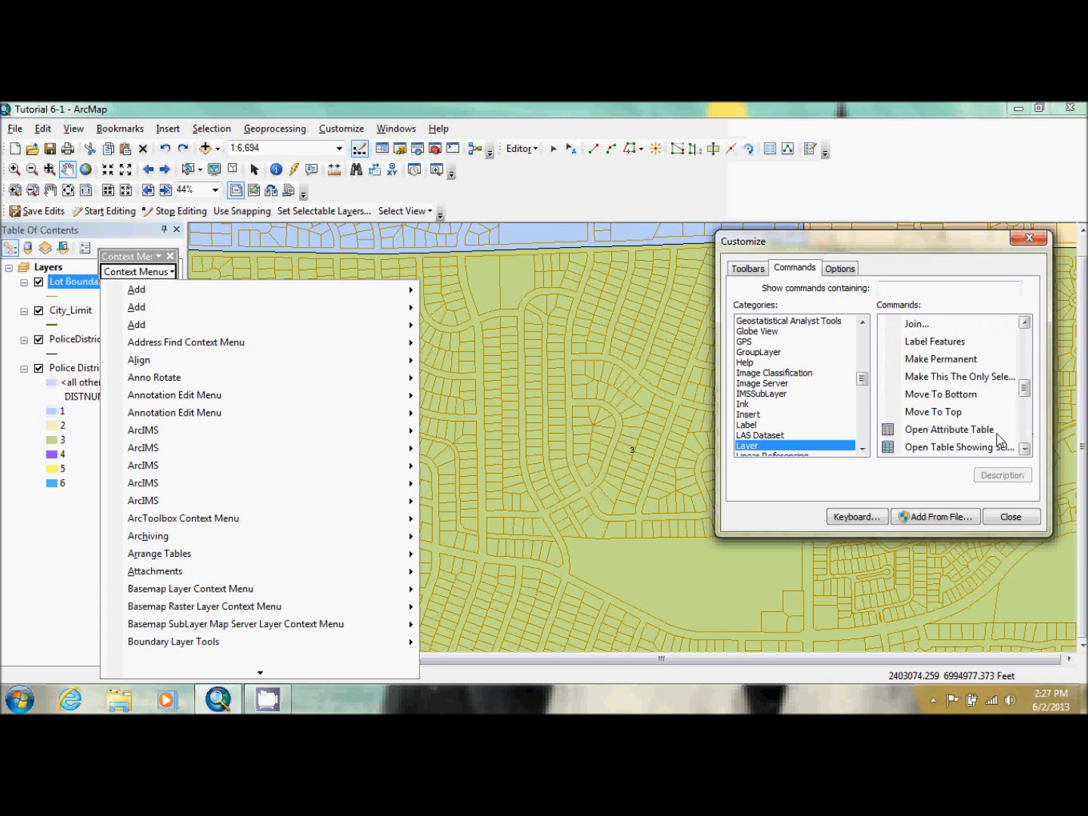
pyautogui.click(971, 447)
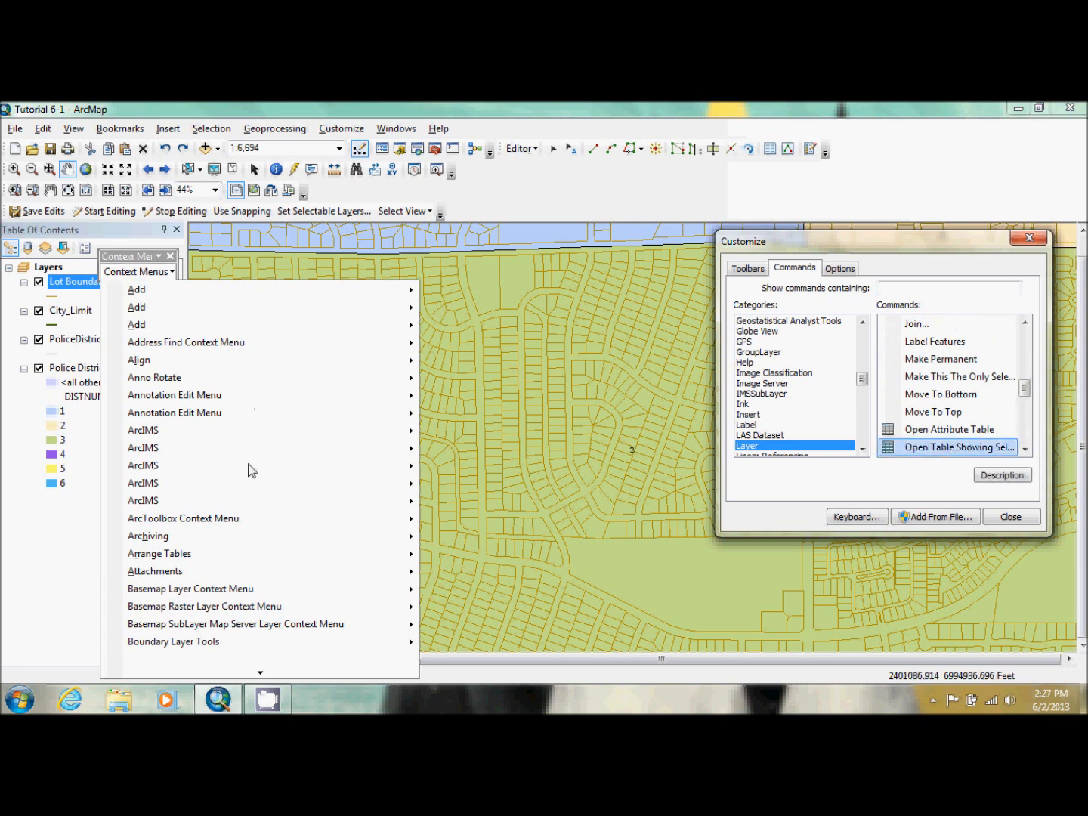
# Add Open Table Showing Selected Features below Open Attribute Table in the Feature Layer Context Menu, and check it in the Lot Boundaries context menu
pyautogui.moveTo(260, 672)
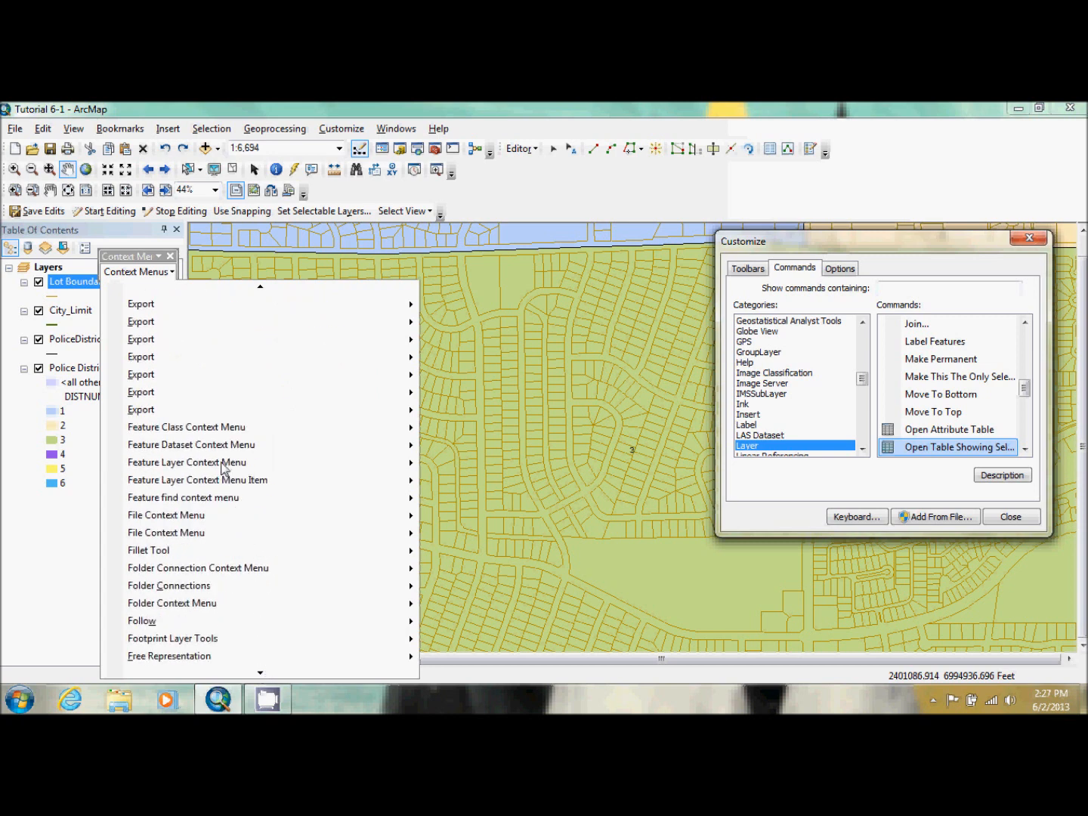
pyautogui.moveTo(222, 464)
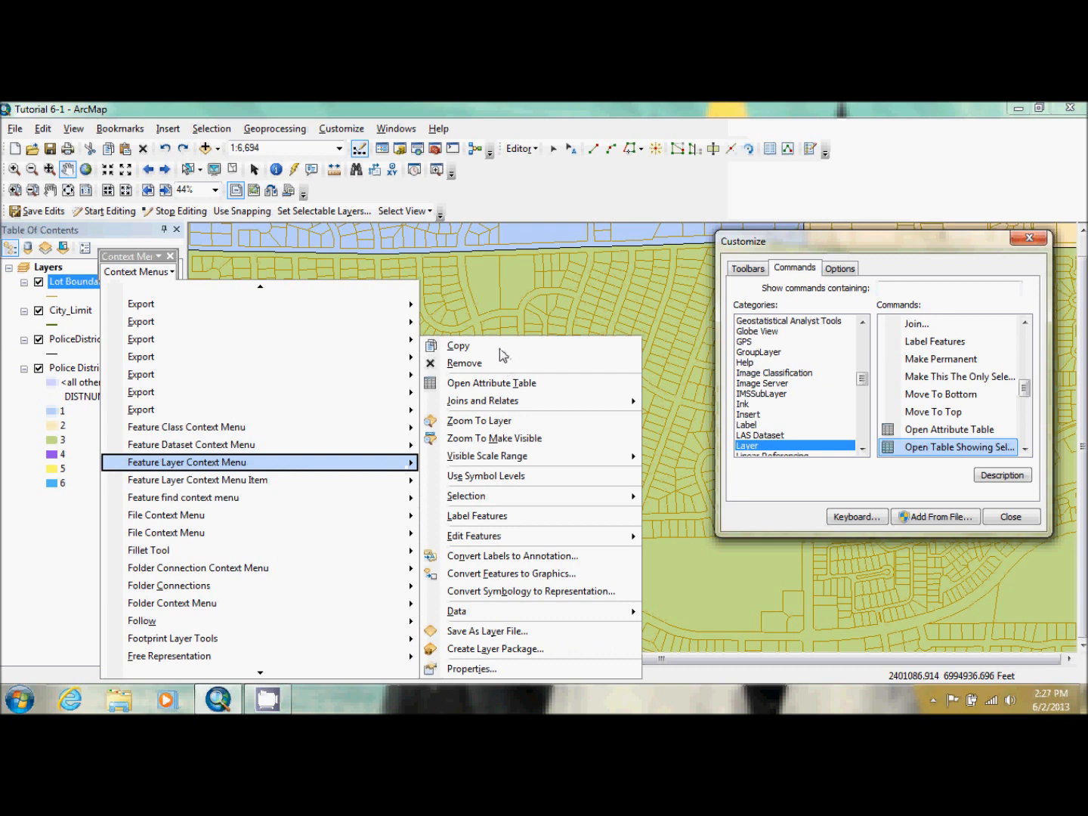
pyautogui.moveTo(915, 452); pyautogui.dragTo(500, 400)
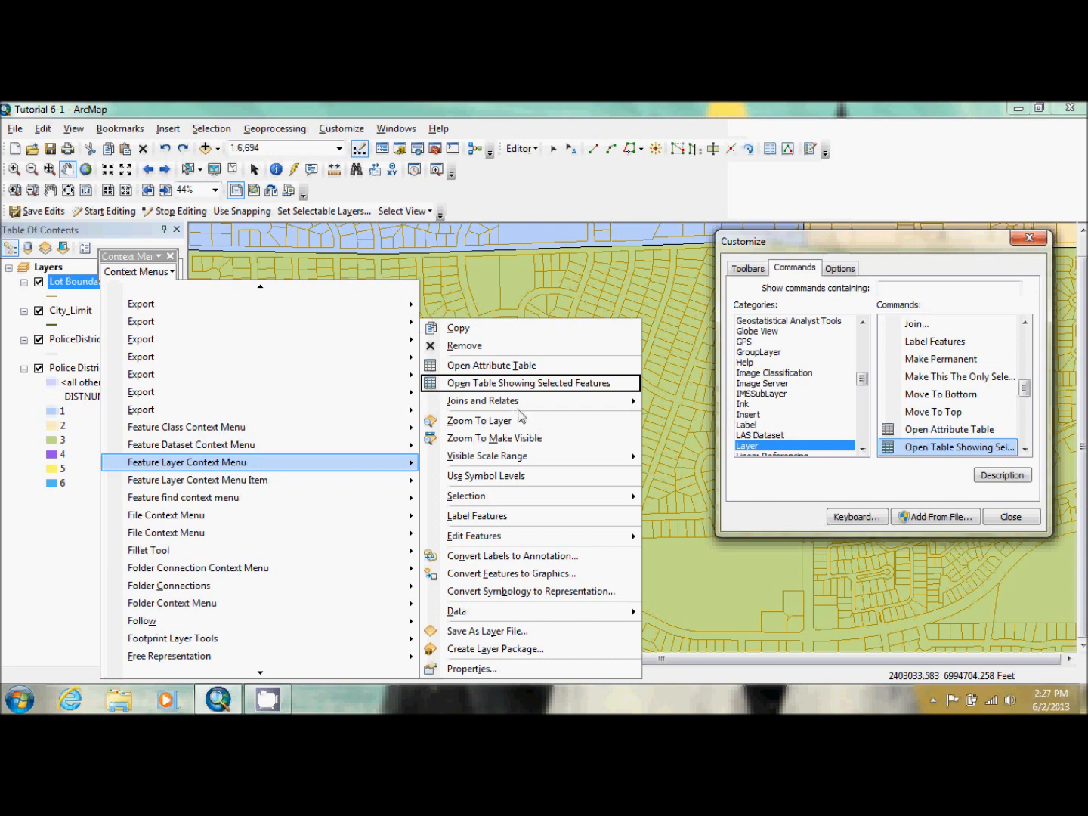
pyautogui.click(1021, 524)
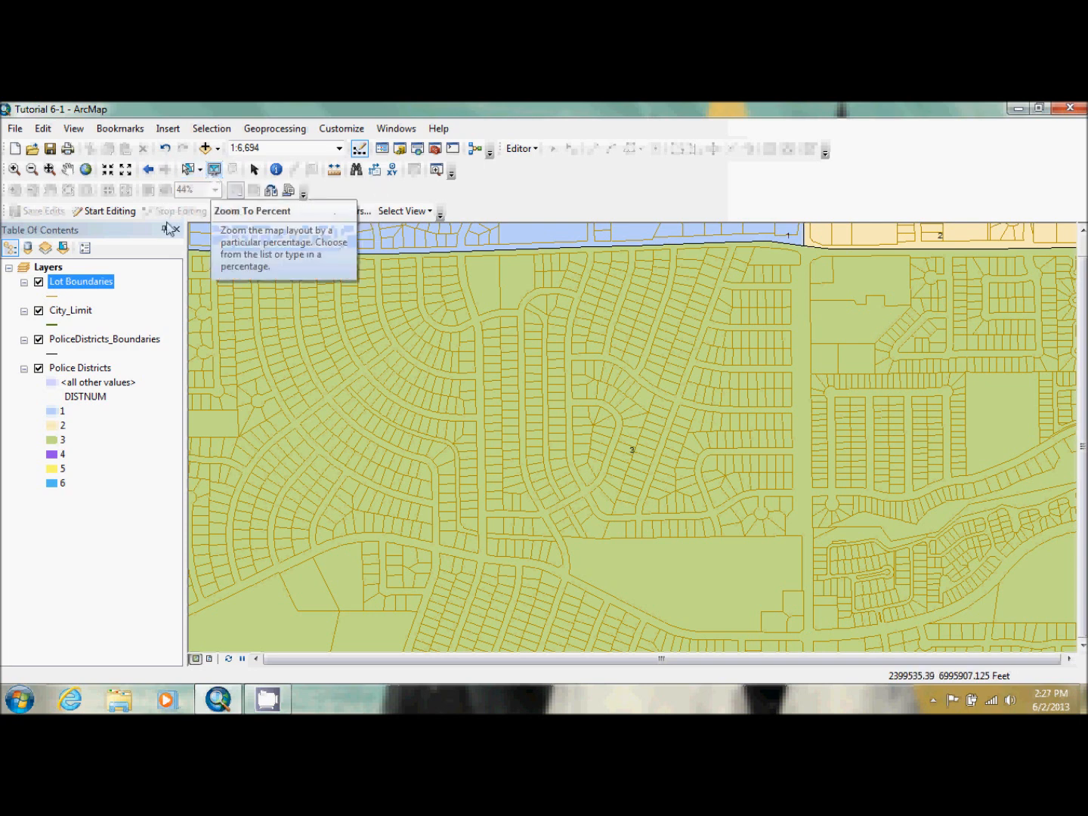
pyautogui.rightClick(76, 285)
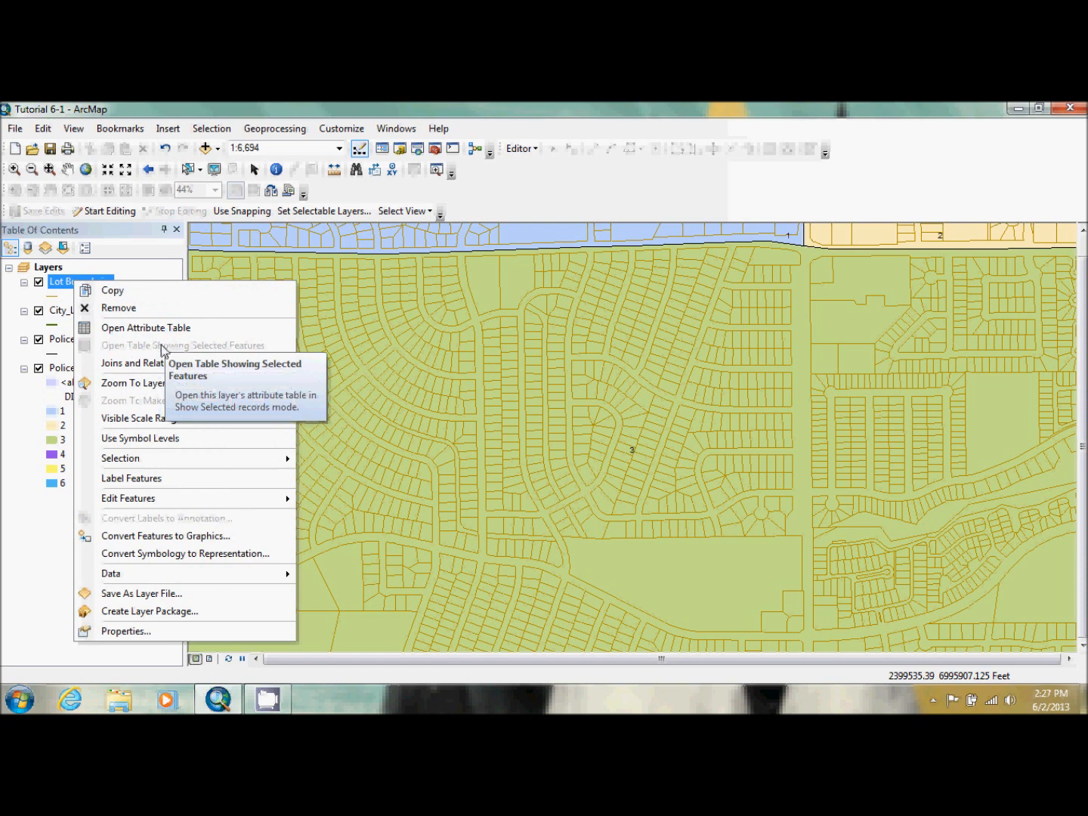
# Test Open Table Showing Selected Features on Lot Boundaries with all on-screen features selected, then close the table and clear the selection
pyautogui.click(214, 170)
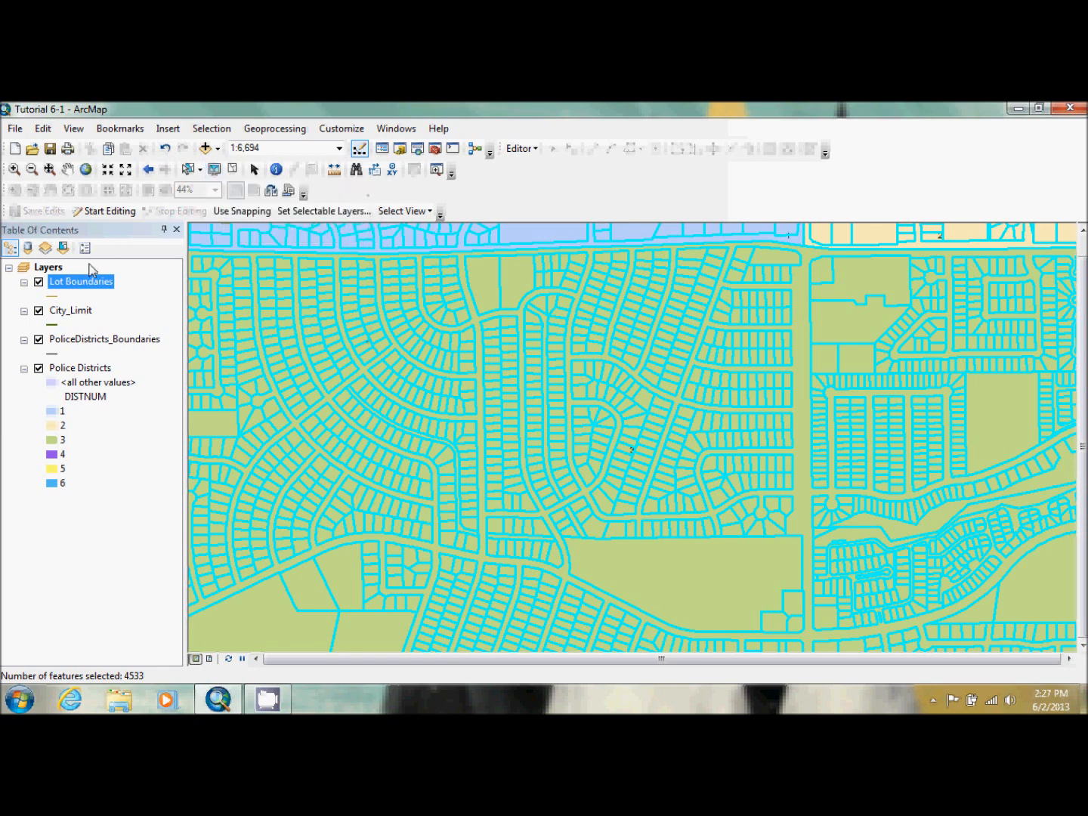
pyautogui.rightClick(90, 291)
pyautogui.click(140, 331)
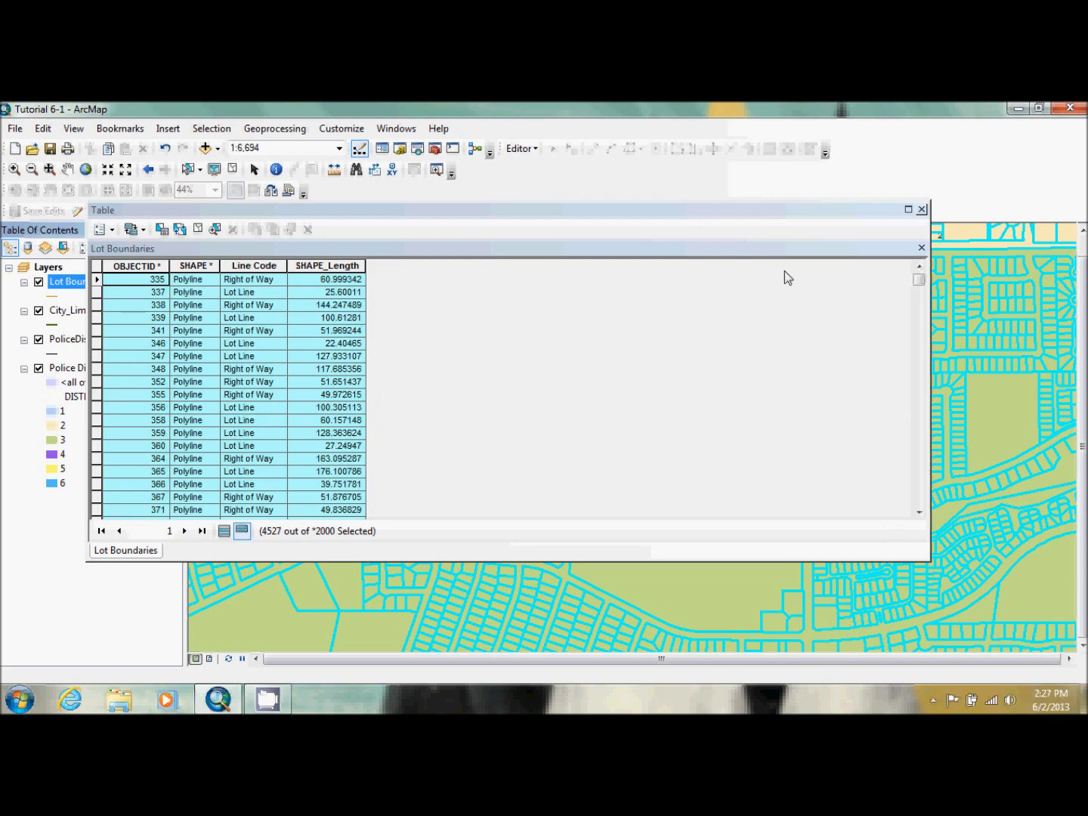
pyautogui.click(922, 209)
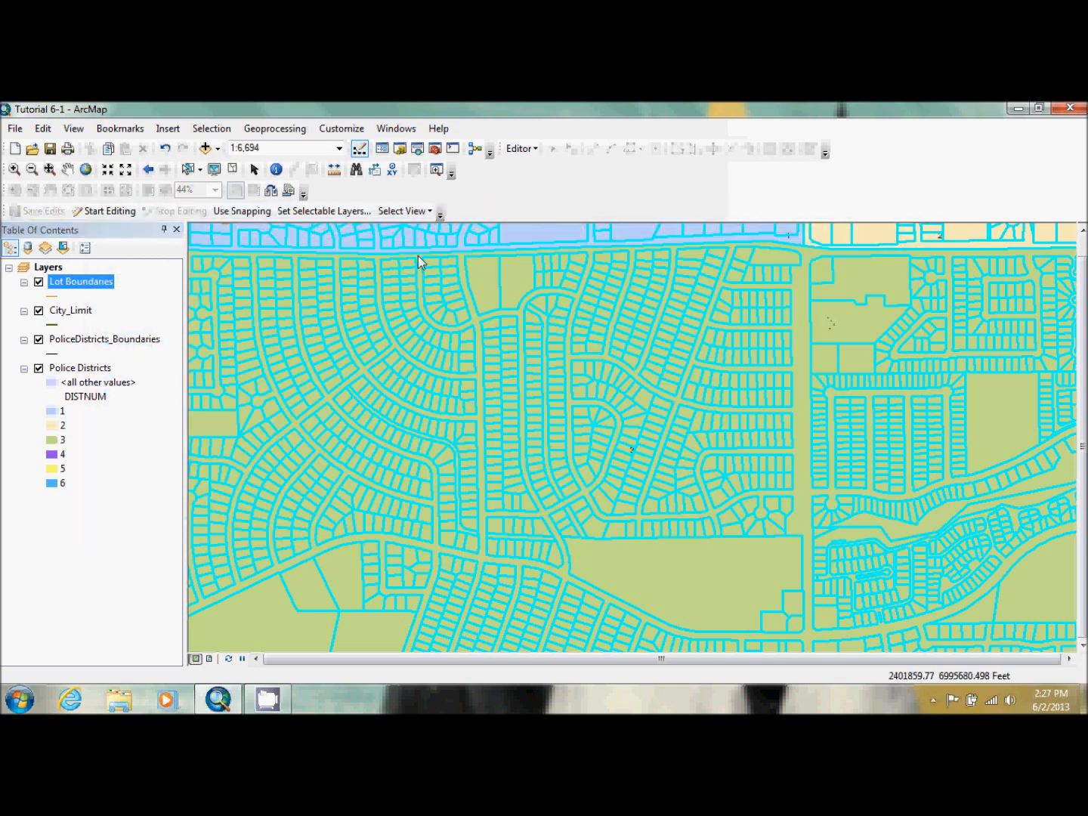
pyautogui.click(233, 169)
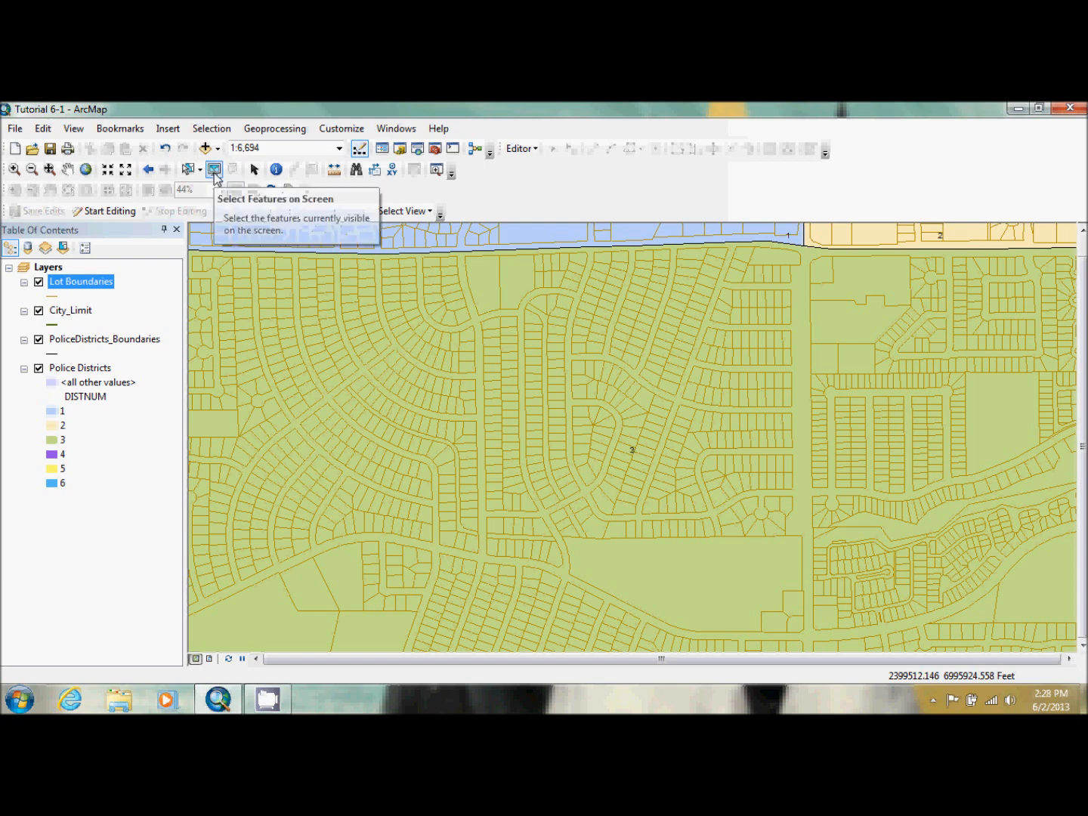
# Resume customizing and delete the custom Oleander toolbar
pyautogui.click(351, 129)
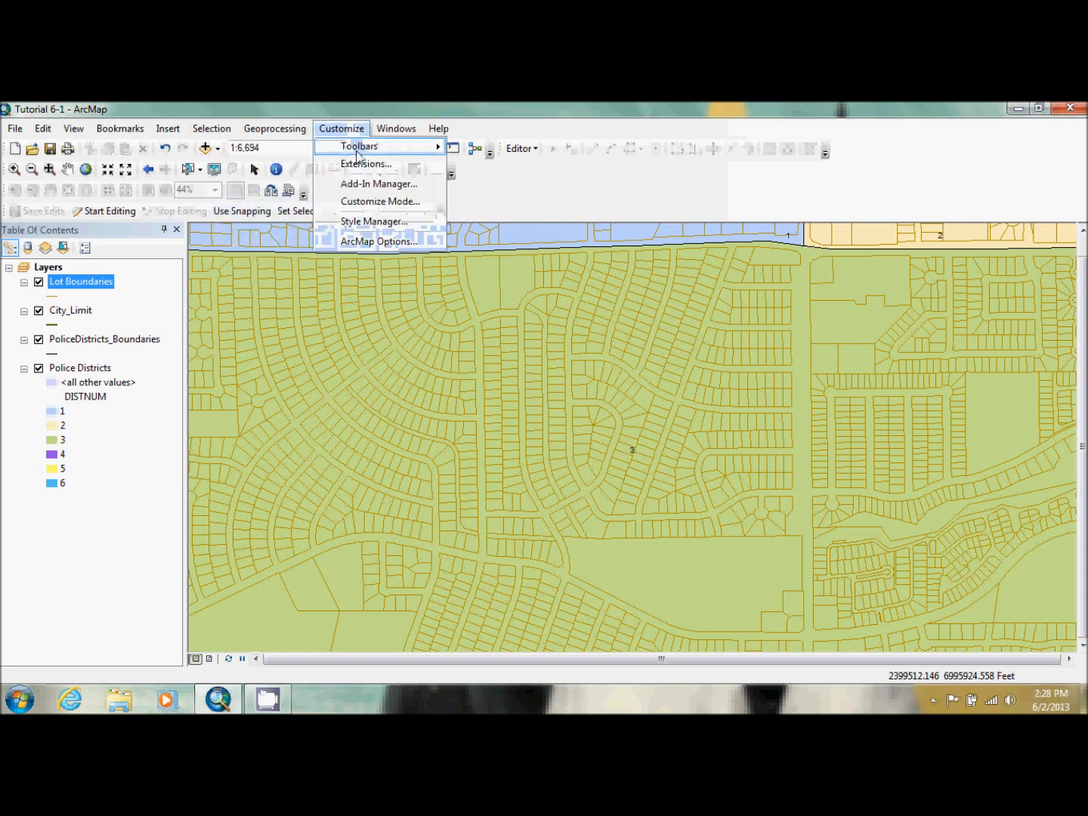
pyautogui.click(377, 202)
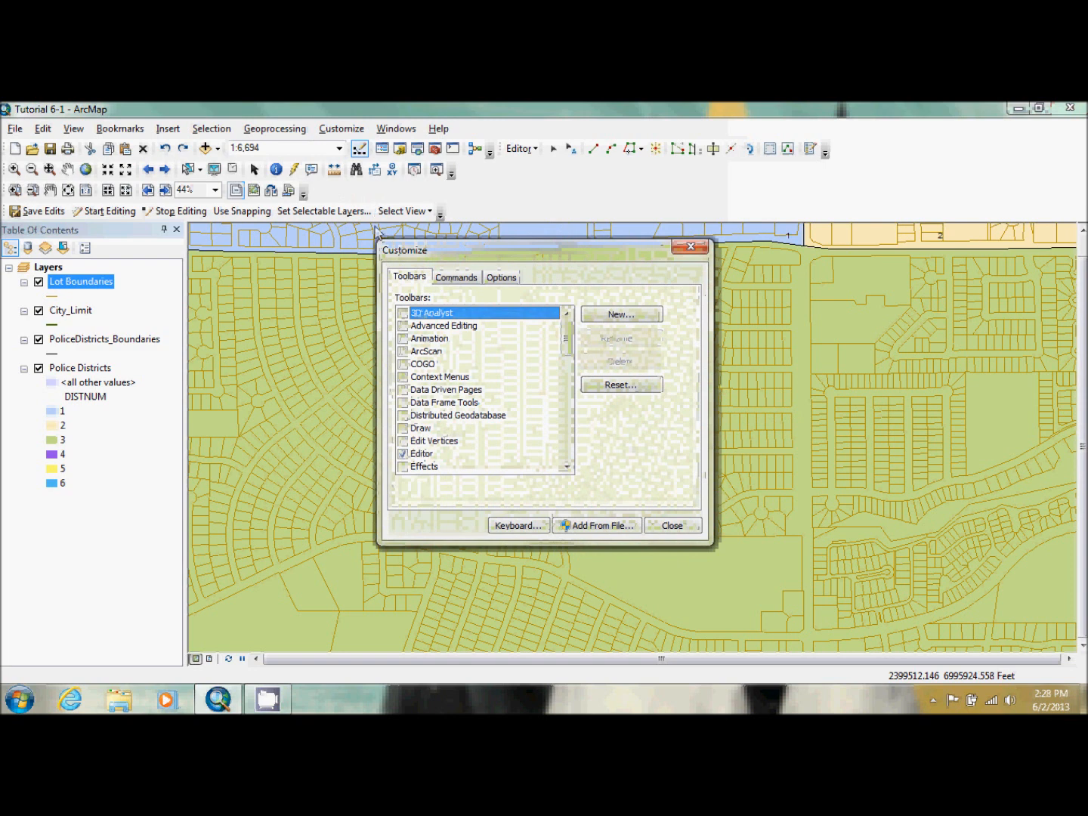
pyautogui.moveTo(567, 341); pyautogui.dragTo(575, 463)
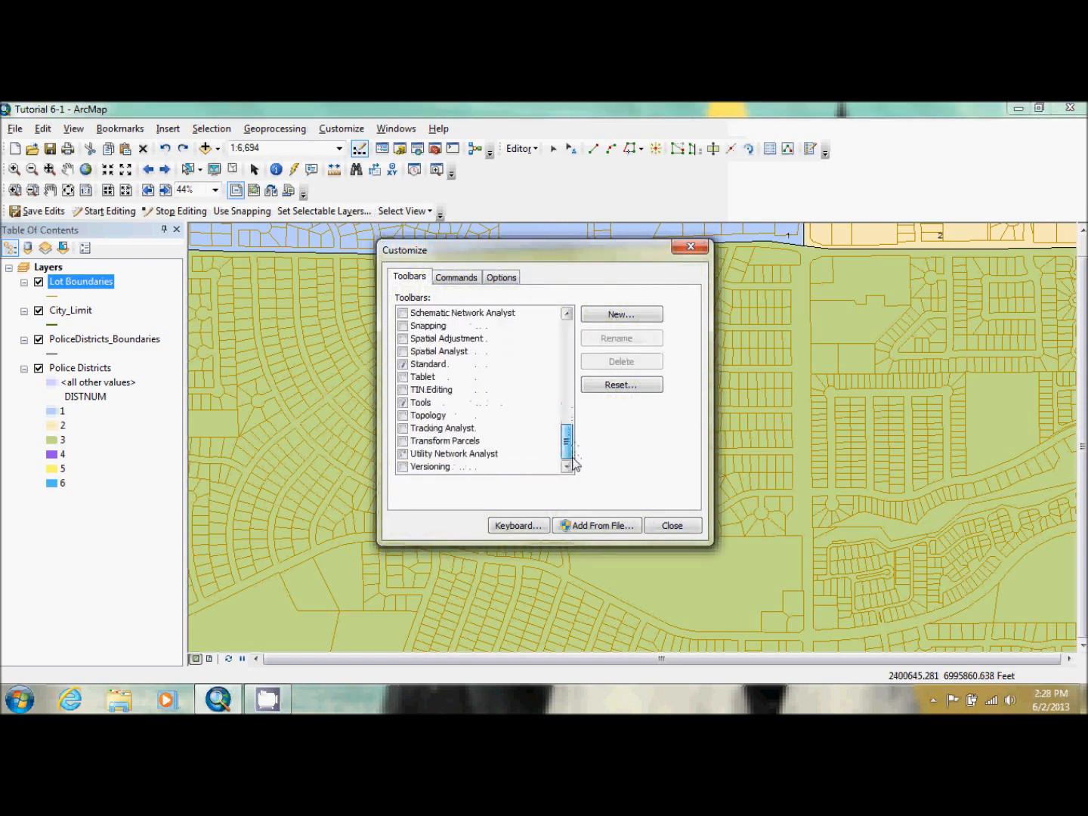
pyautogui.click(566, 408)
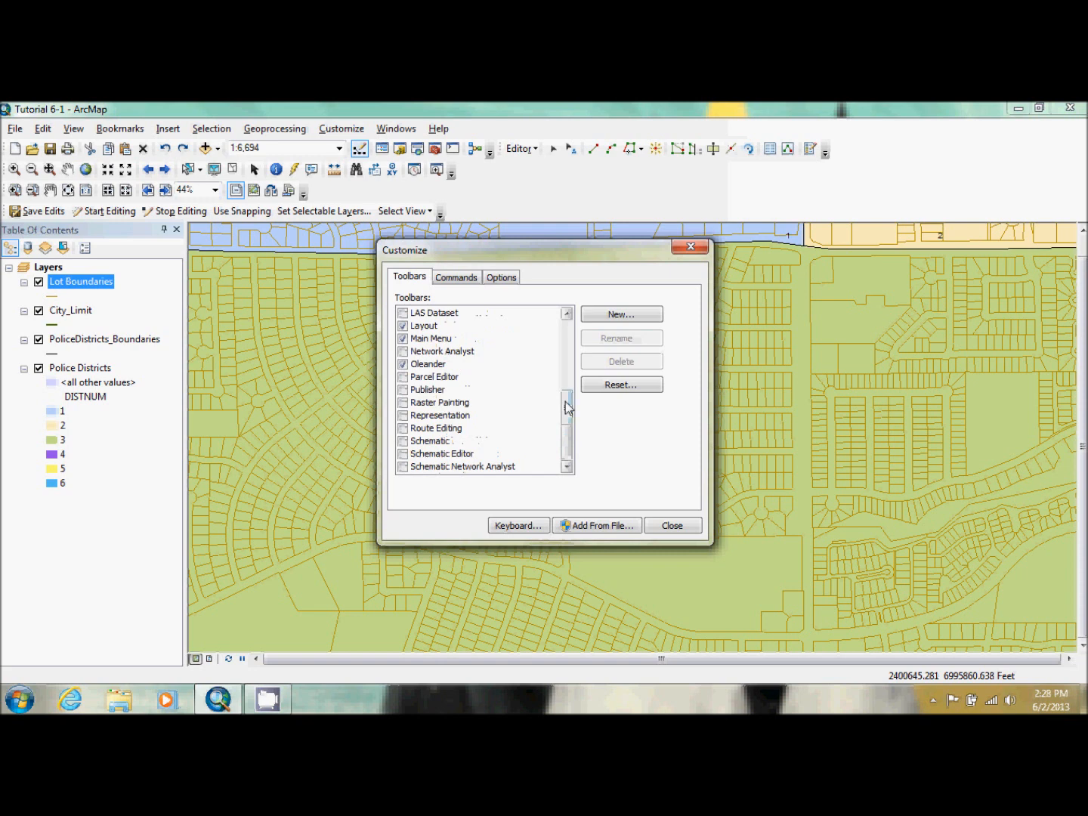
pyautogui.click(428, 366)
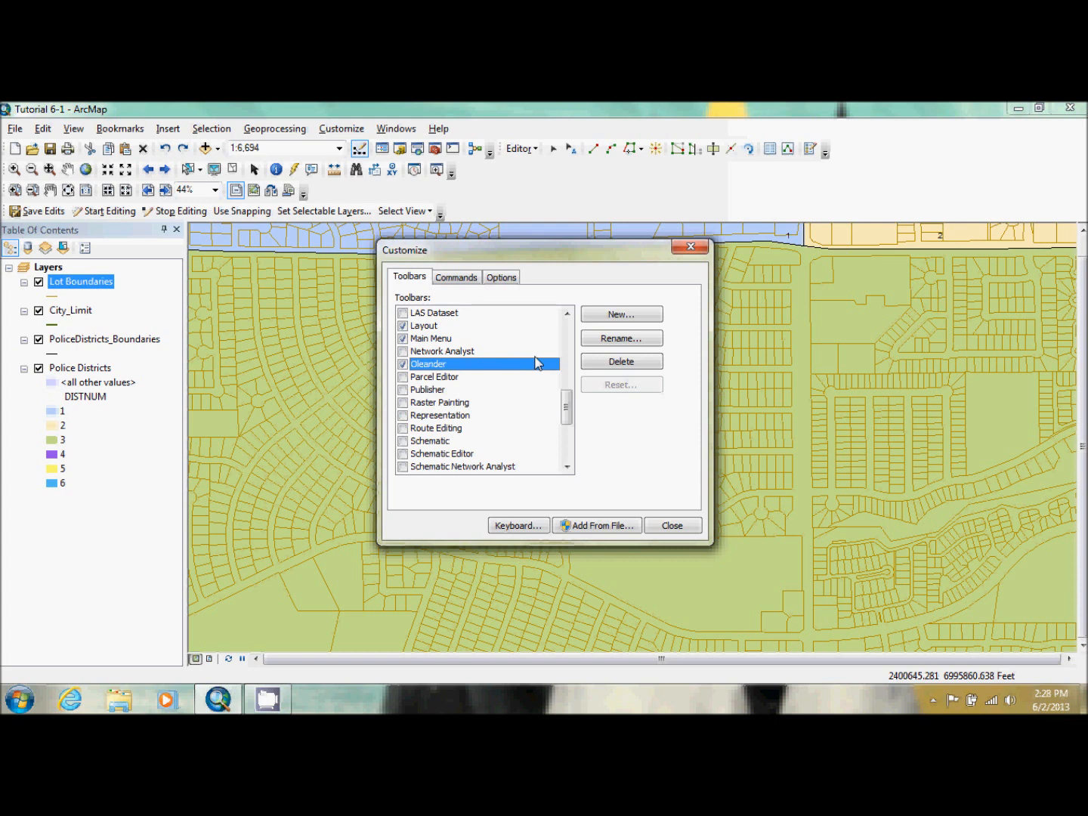
pyautogui.click(622, 364)
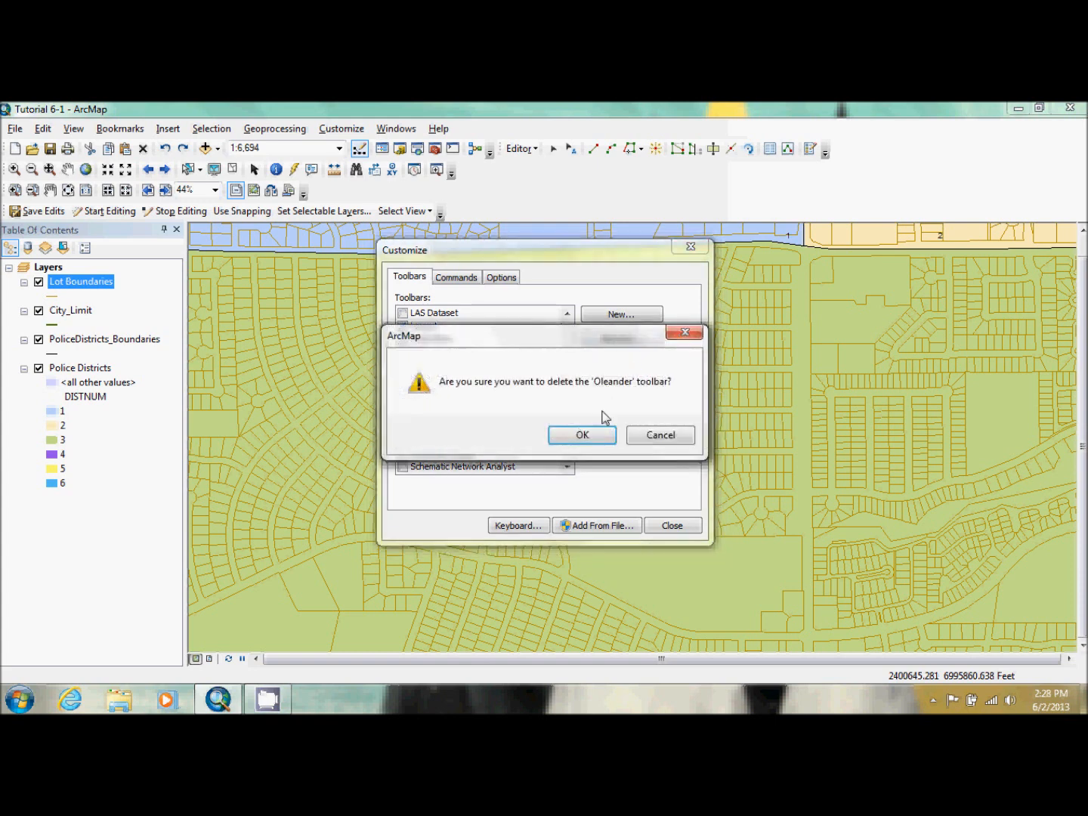
pyautogui.click(596, 432)
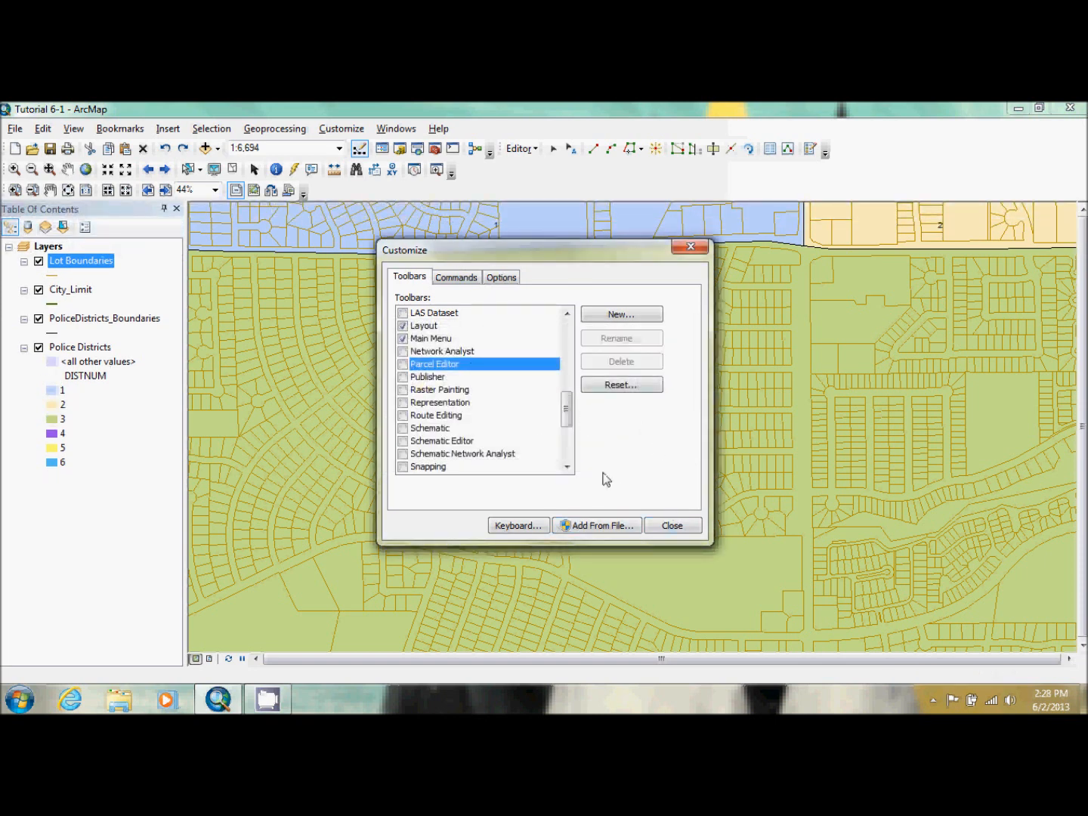
# Delete the Select Features on Screen and Continuous Zoom commands from the Tools toolbar
pyautogui.rightClick(216, 175)
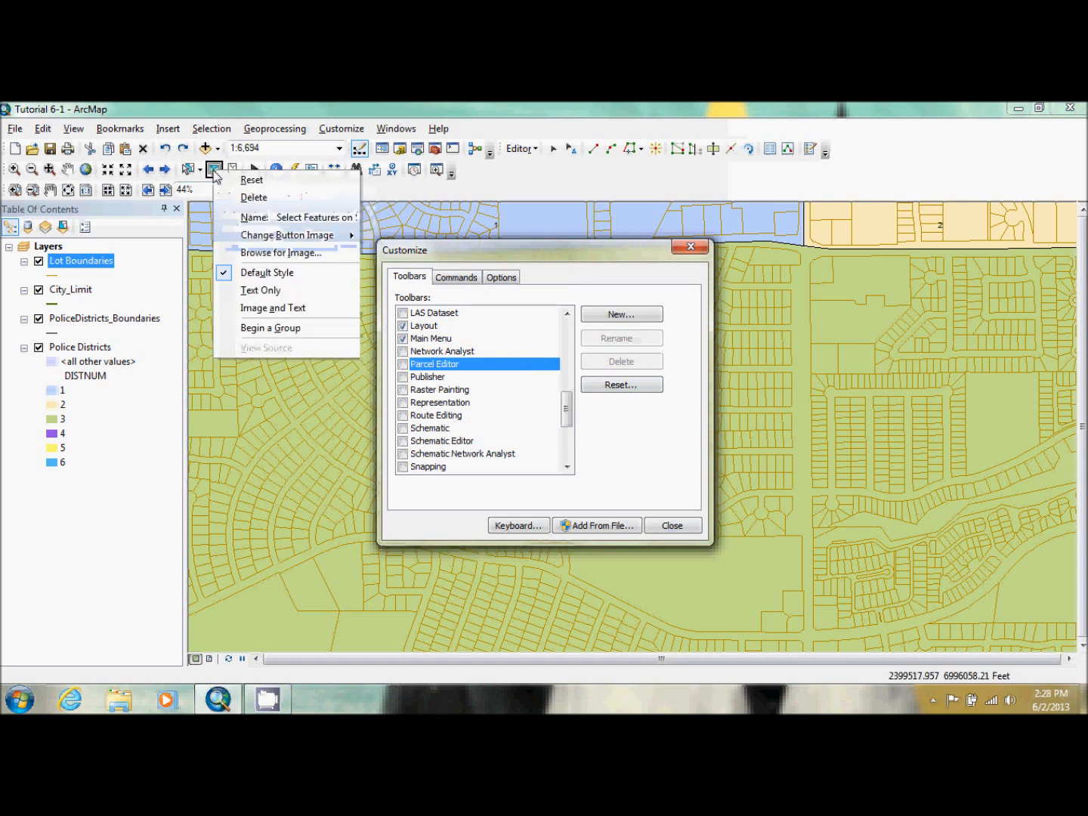
pyautogui.click(231, 197)
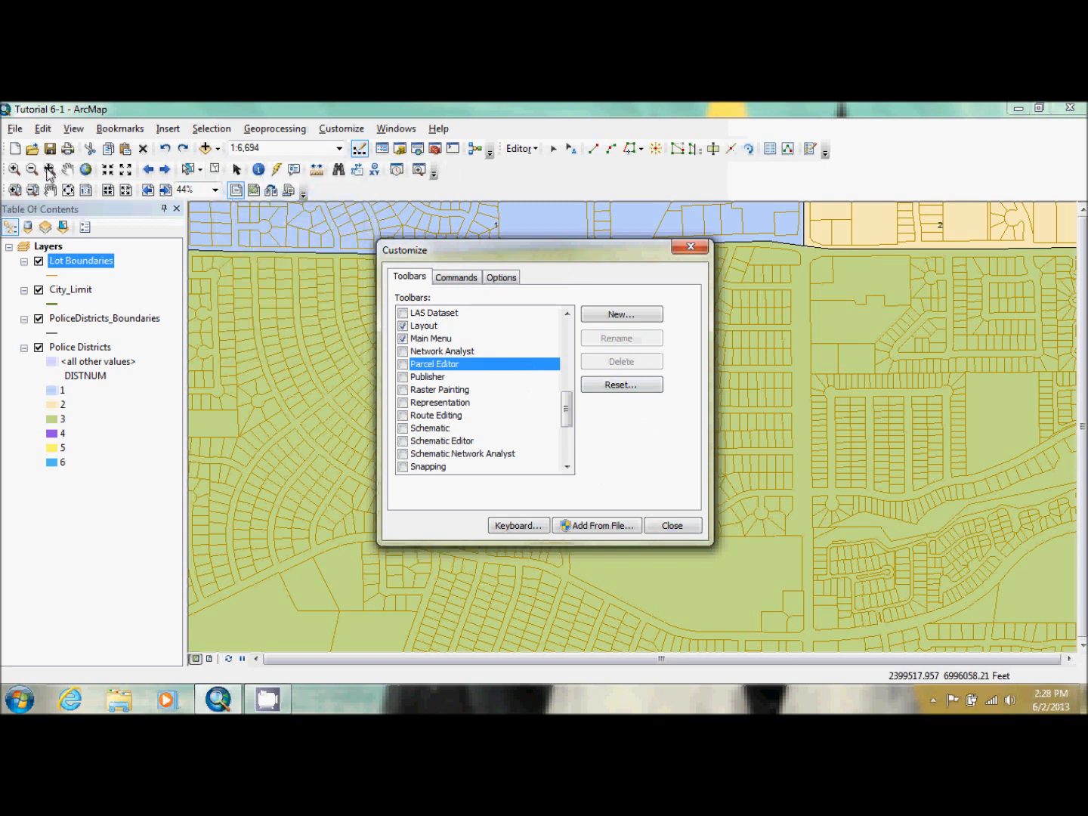
pyautogui.rightClick(50, 170)
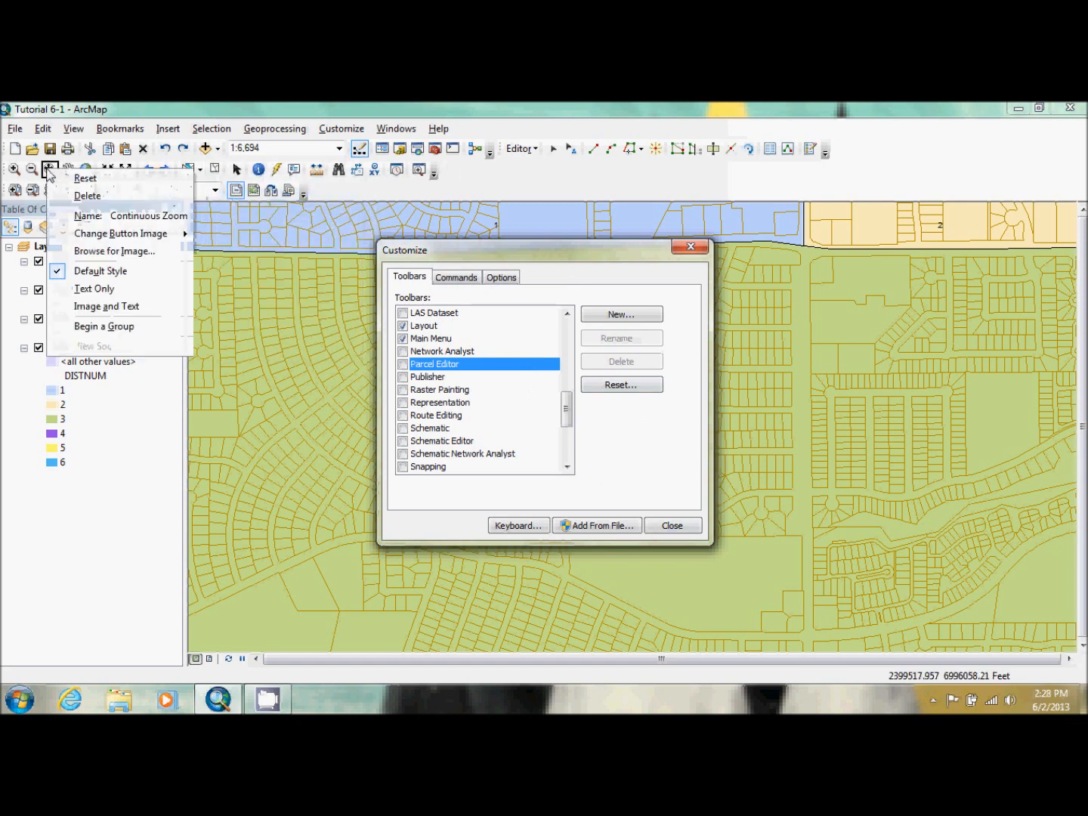
pyautogui.click(85, 196)
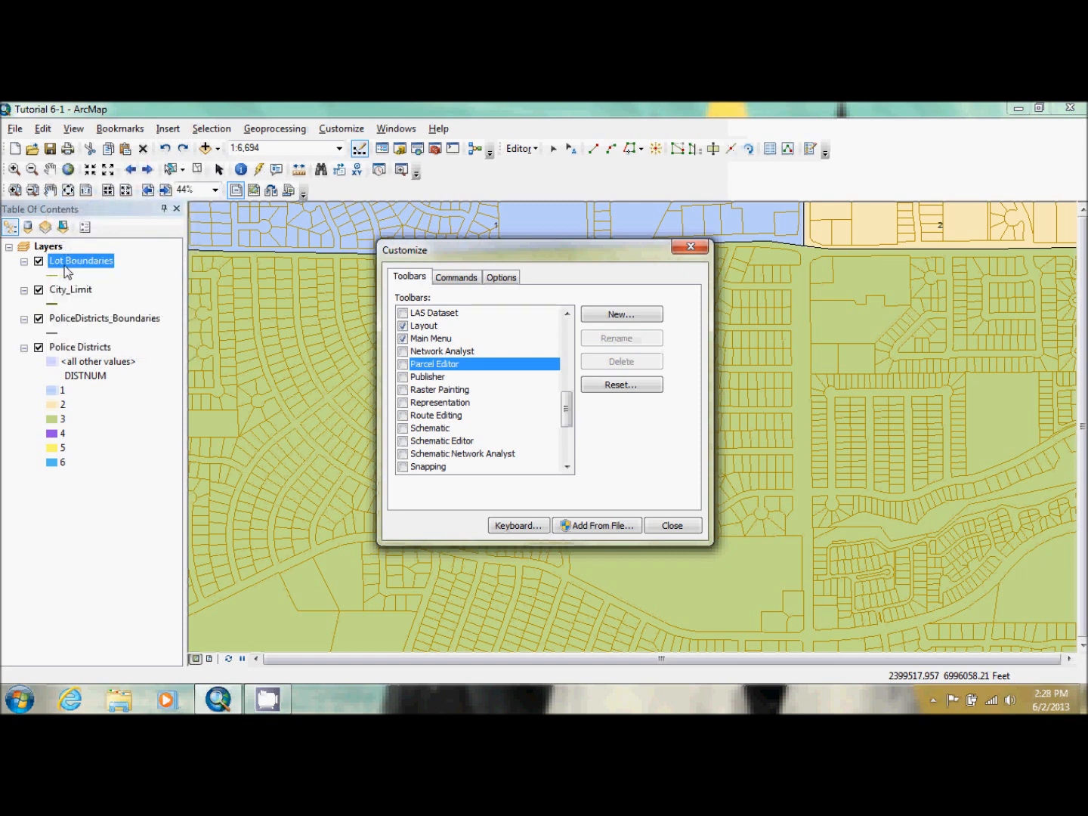
# Turn on the Context Menus toolbar and delete Open Table Showing Selected Features from the Feature Layer Context Menu
pyautogui.moveTo(522, 261); pyautogui.dragTo(873, 278)
pyautogui.click(790, 297)
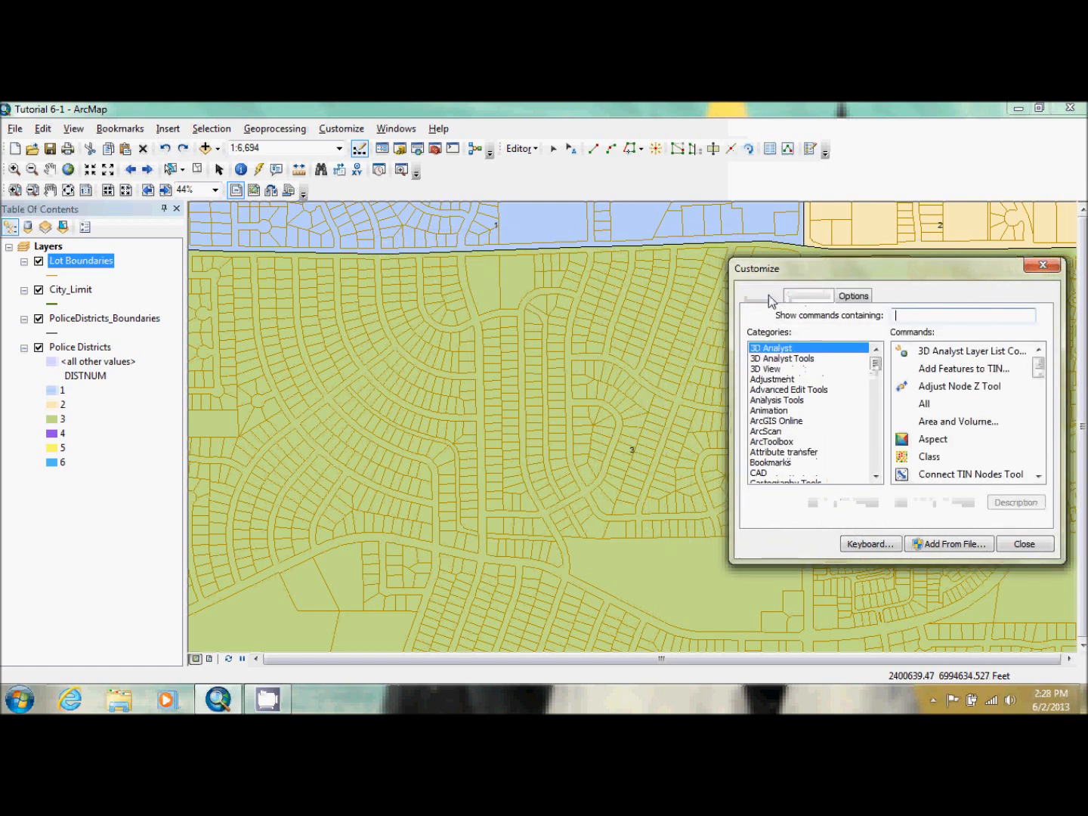
pyautogui.click(770, 298)
pyautogui.moveTo(924, 425); pyautogui.dragTo(923, 360)
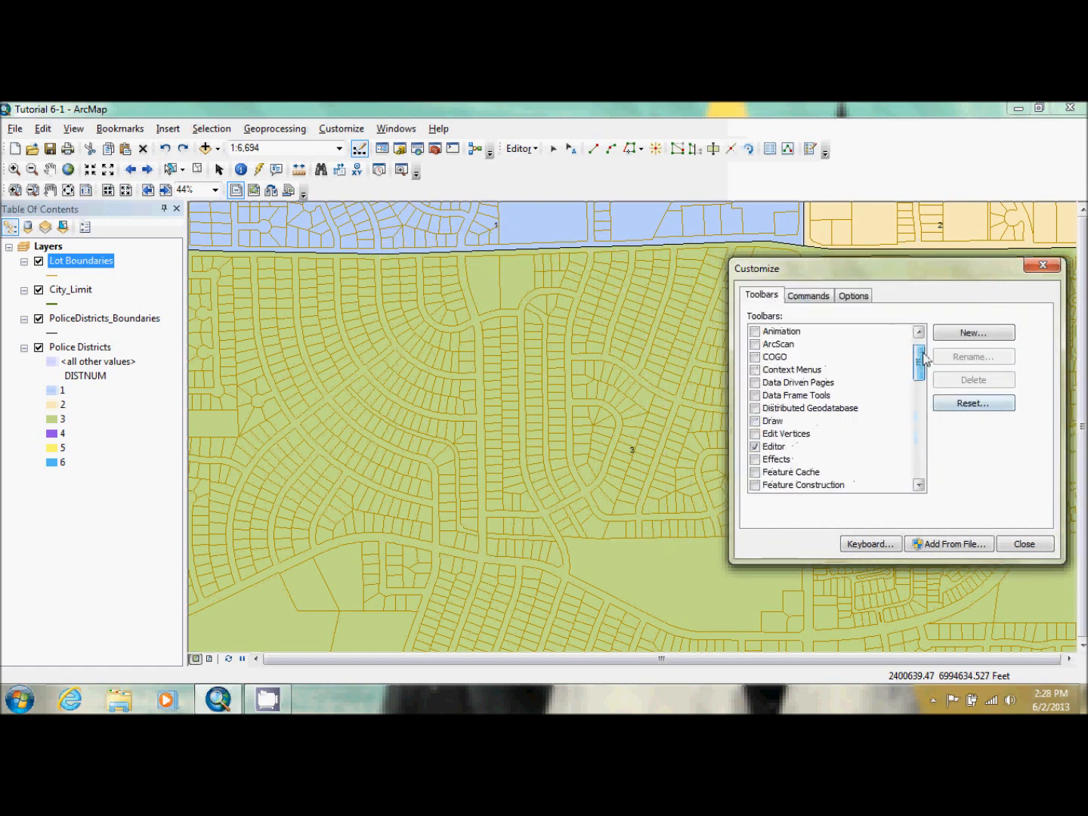
pyautogui.click(754, 370)
pyautogui.click(231, 232)
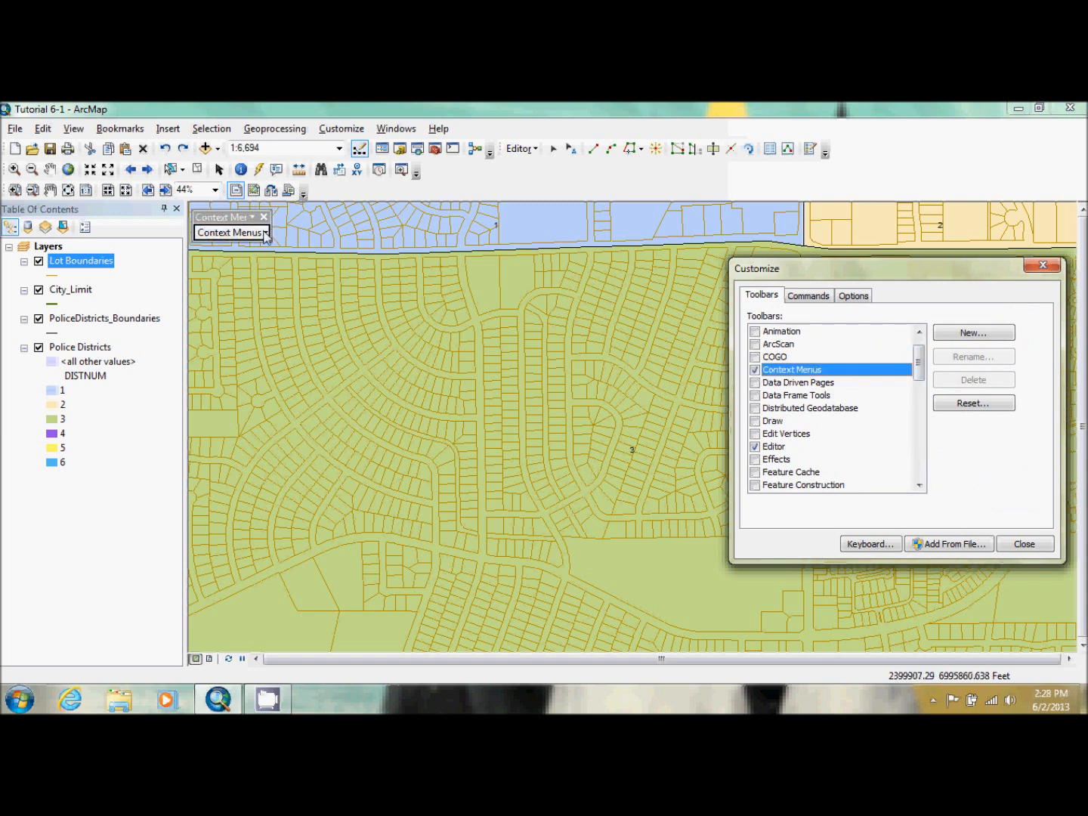
pyautogui.moveTo(351, 674)
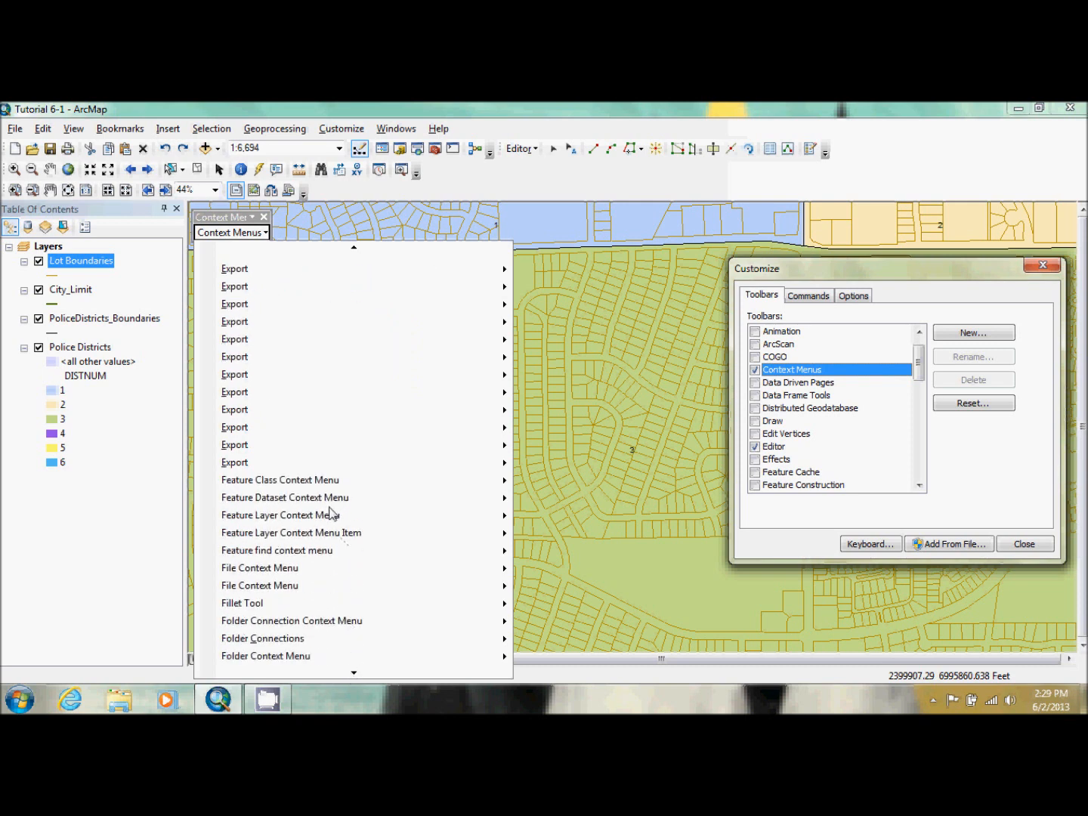
pyautogui.moveTo(328, 518)
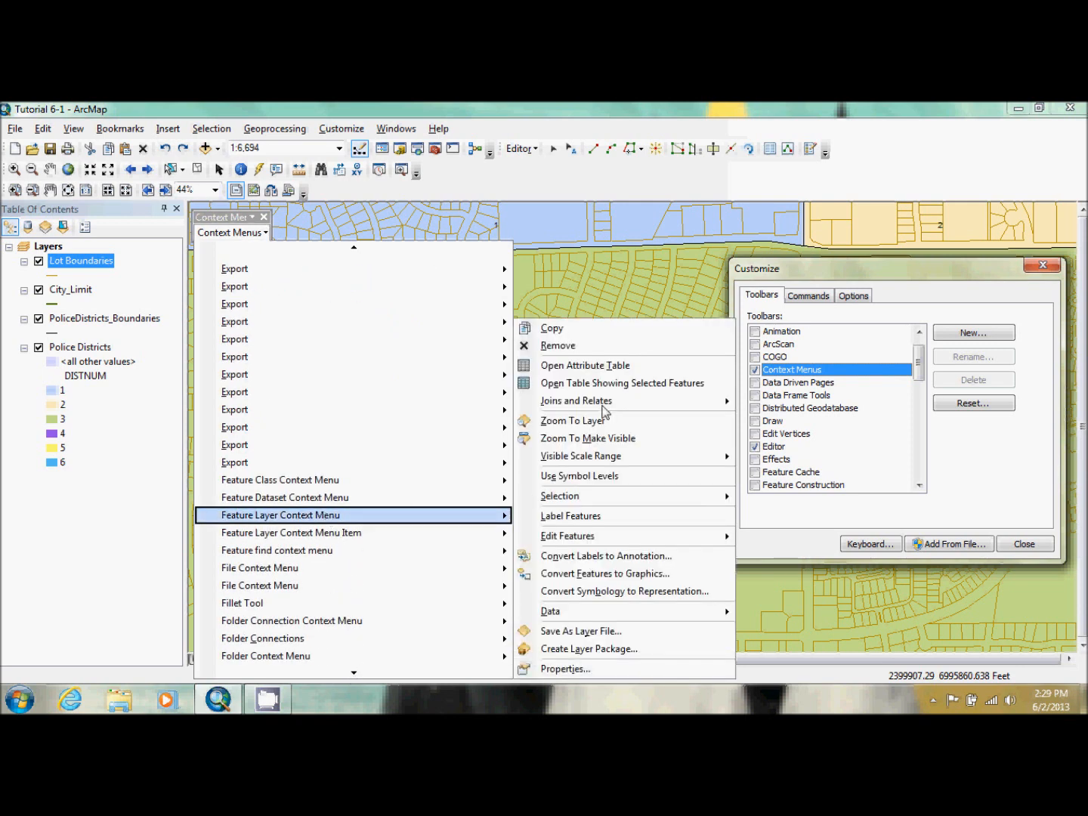
pyautogui.rightClick(624, 390)
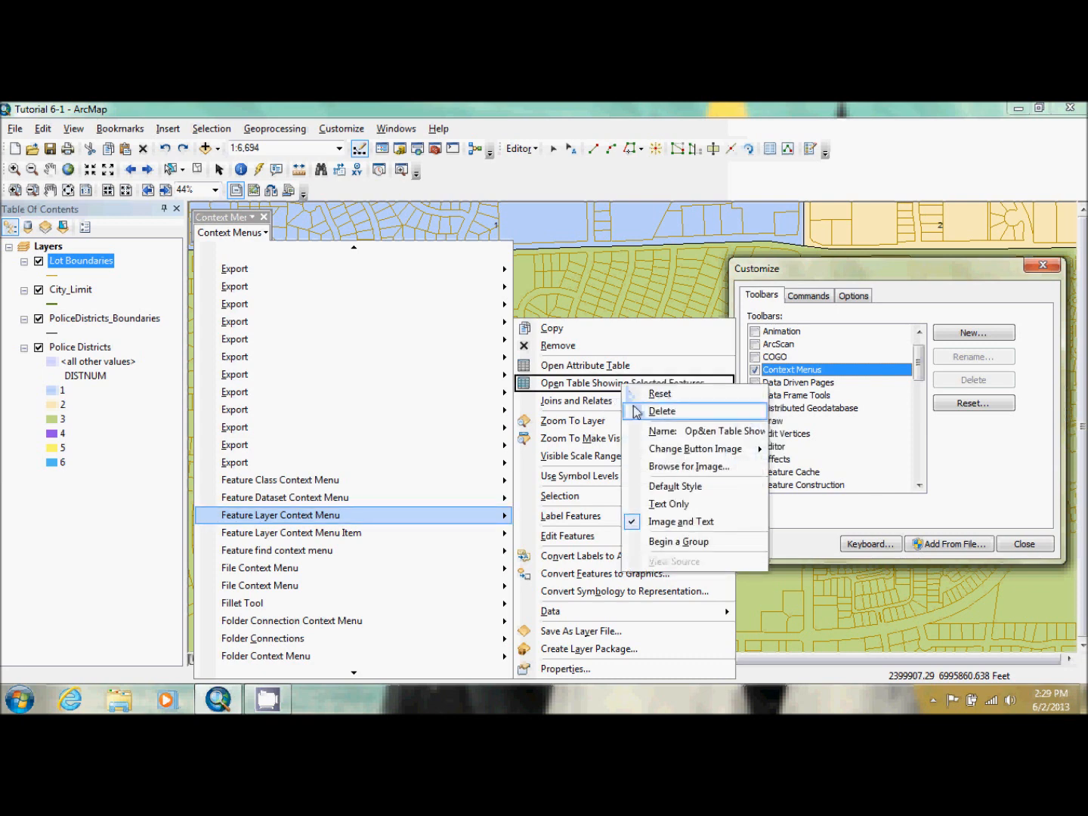
pyautogui.click(659, 409)
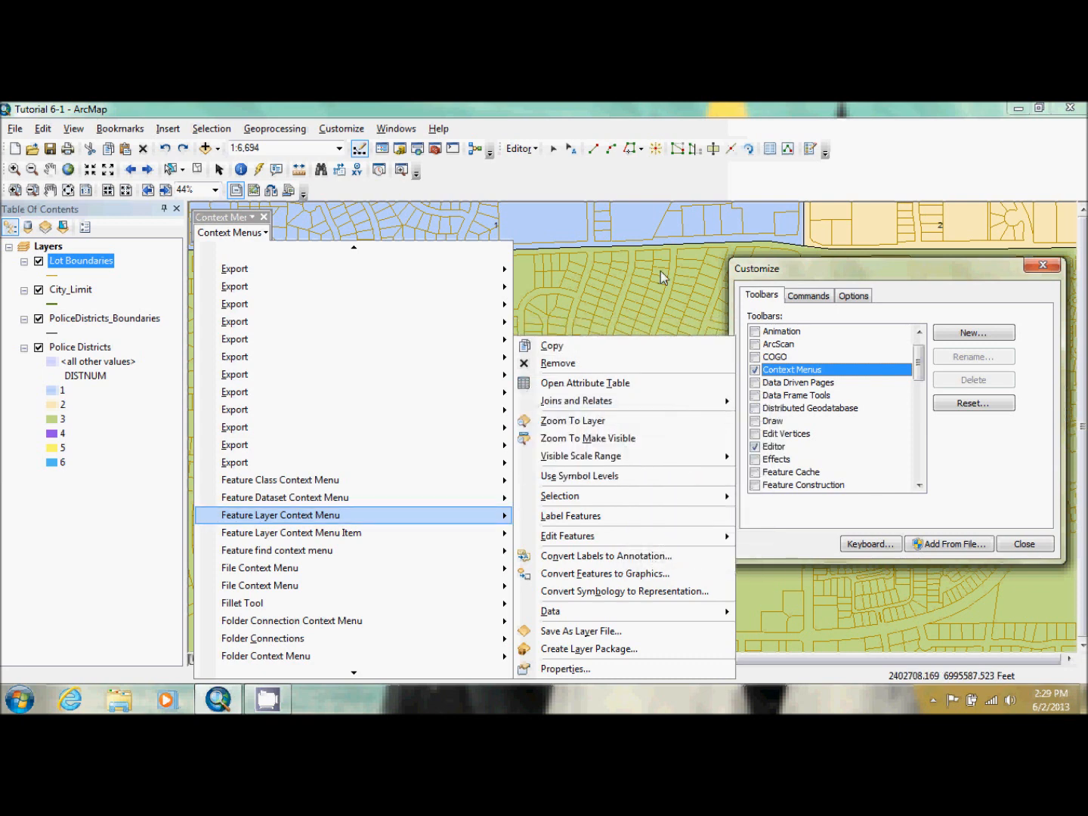
# Turn off the Context Menus toolbar and finish customizing
pyautogui.doubleClick(222, 219)
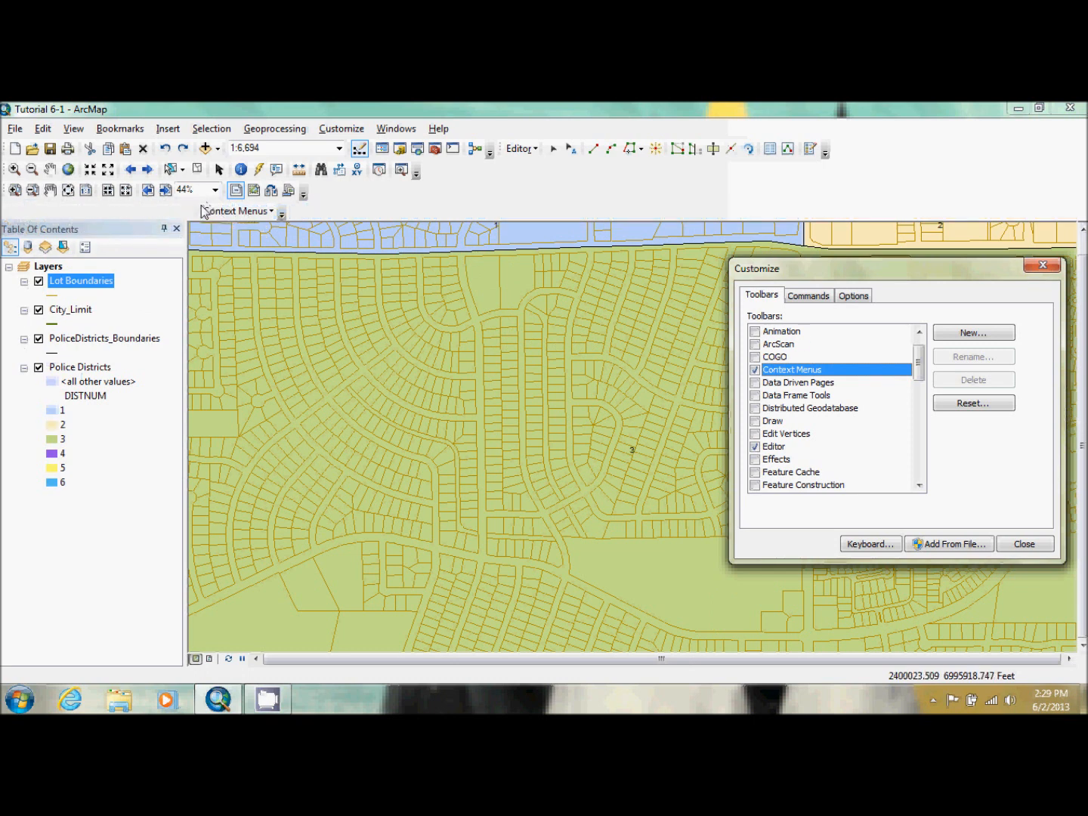
pyautogui.moveTo(204, 211); pyautogui.dragTo(310, 304)
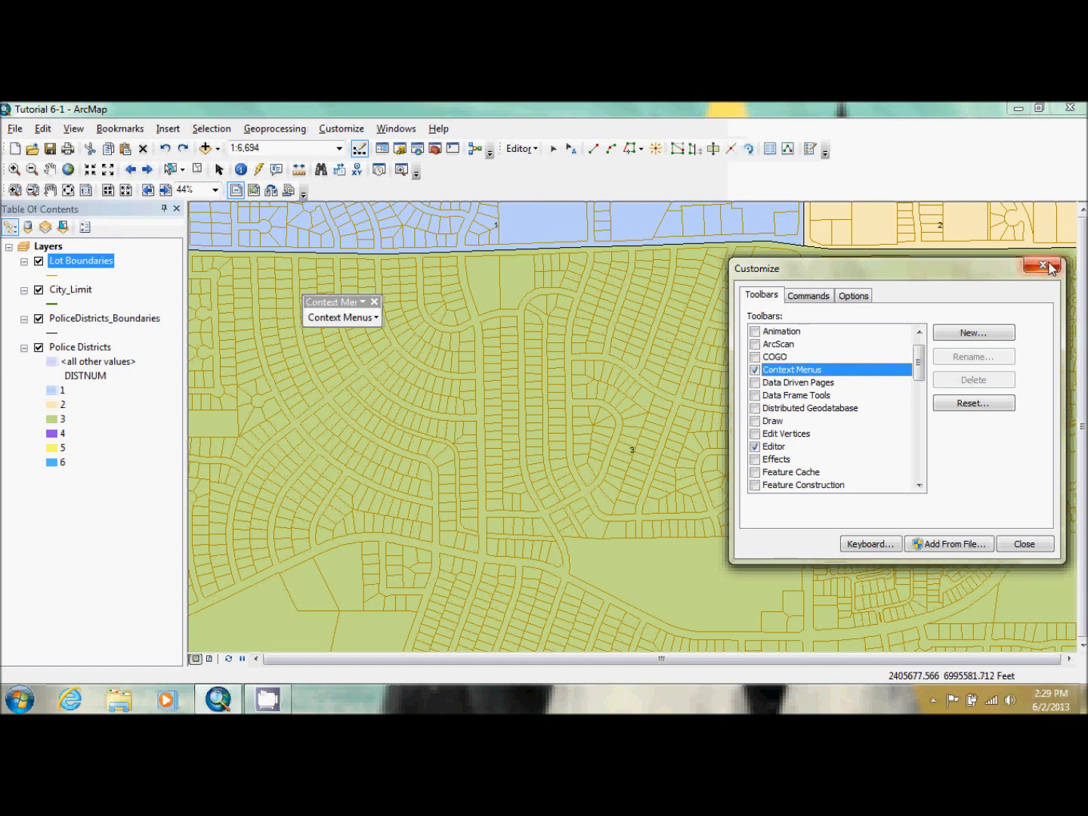
pyautogui.click(755, 370)
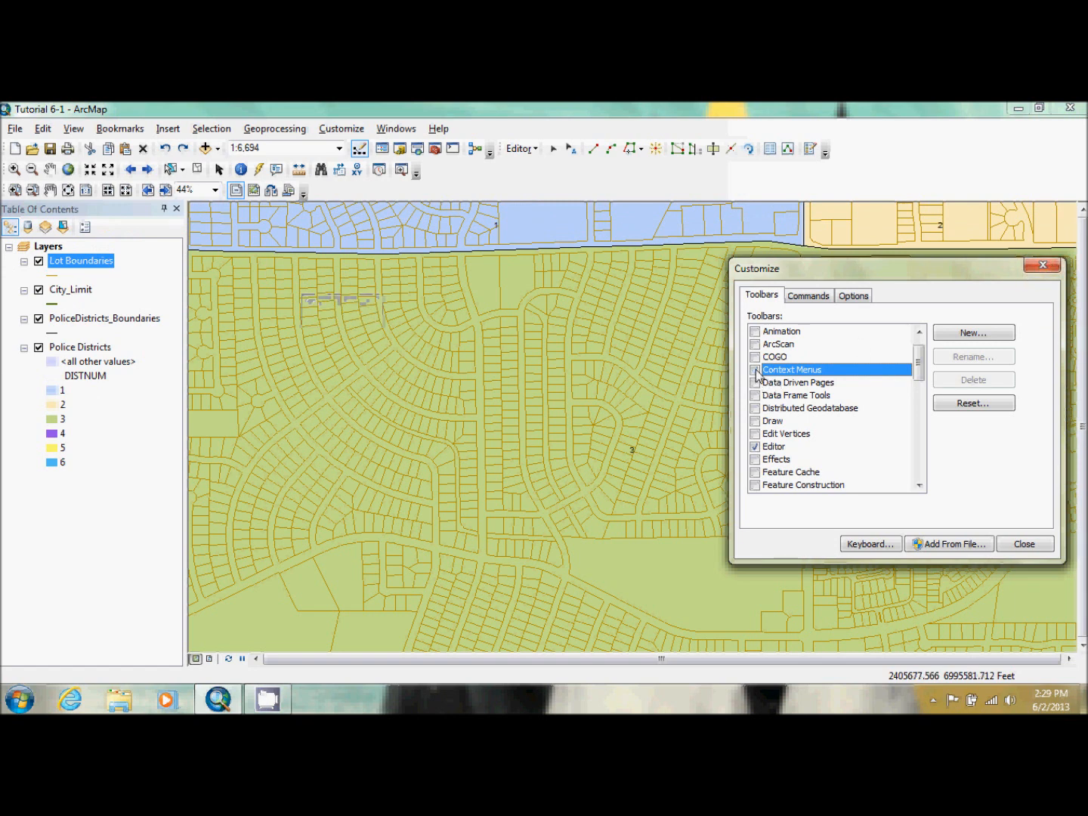
pyautogui.click(1025, 545)
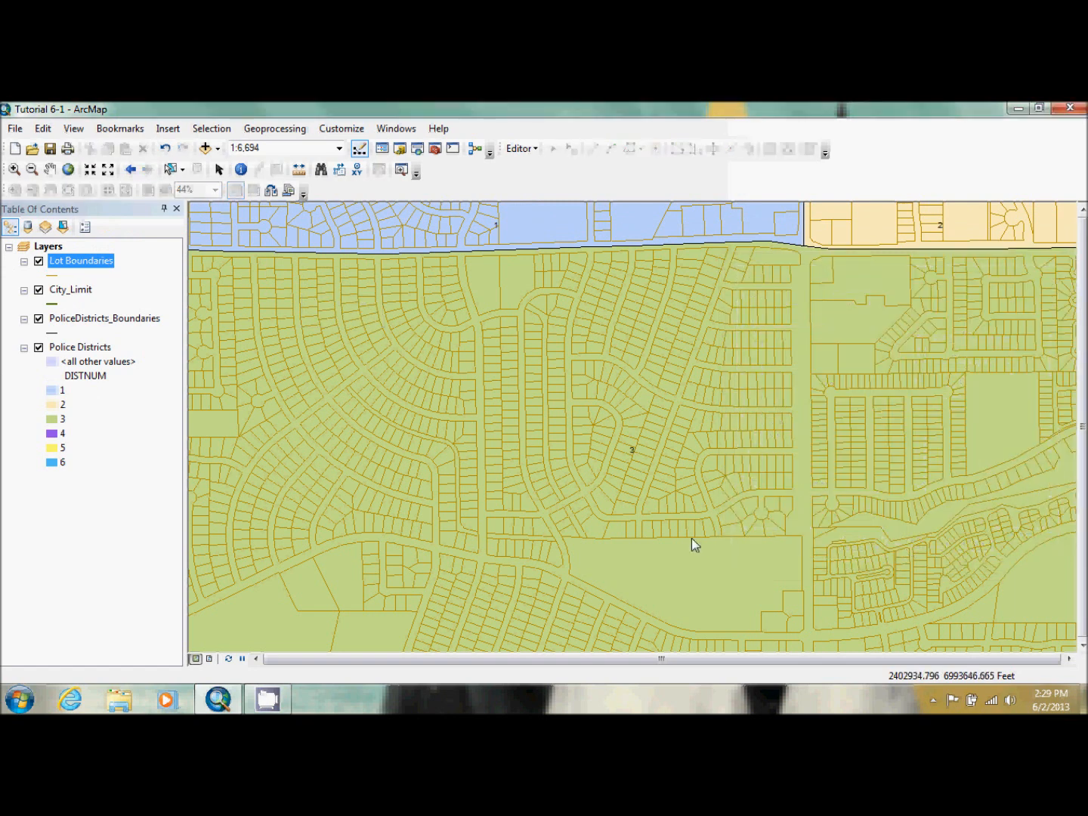